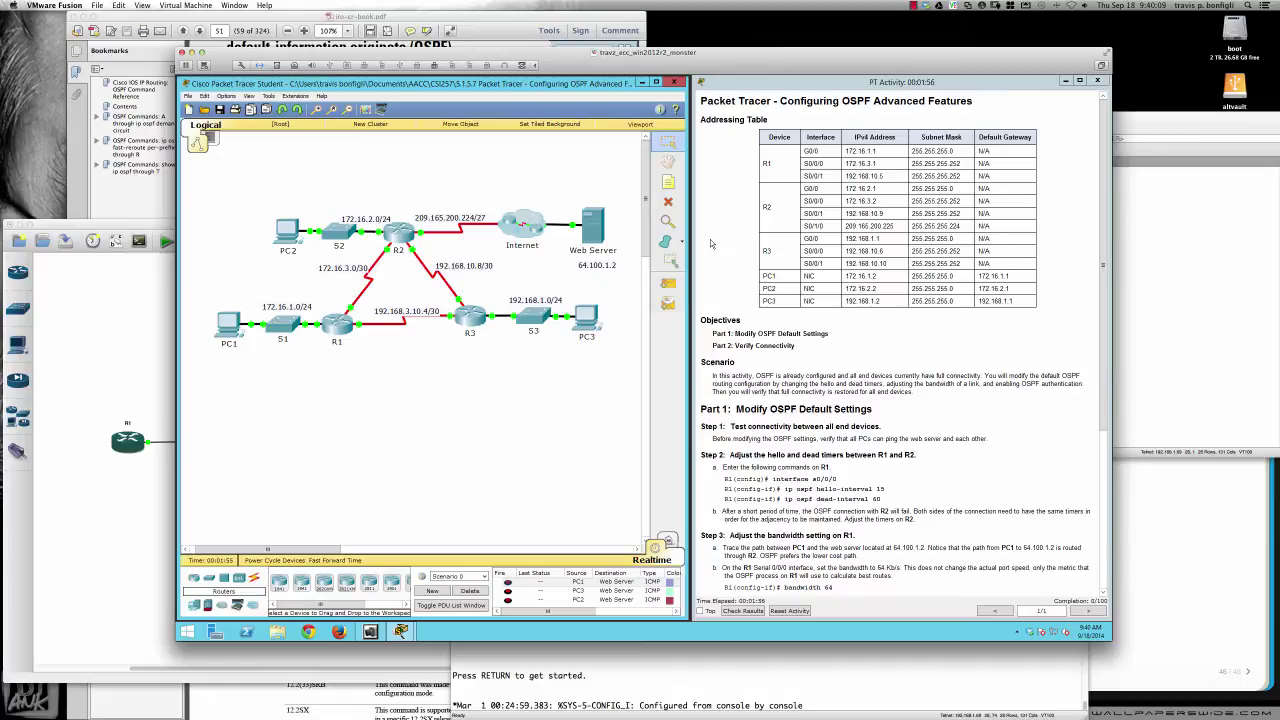
Scroll the activity instructions down to Step 4, enabling OSPF authentication on all serial interfaces
scroll(820, 379, "down", 1)
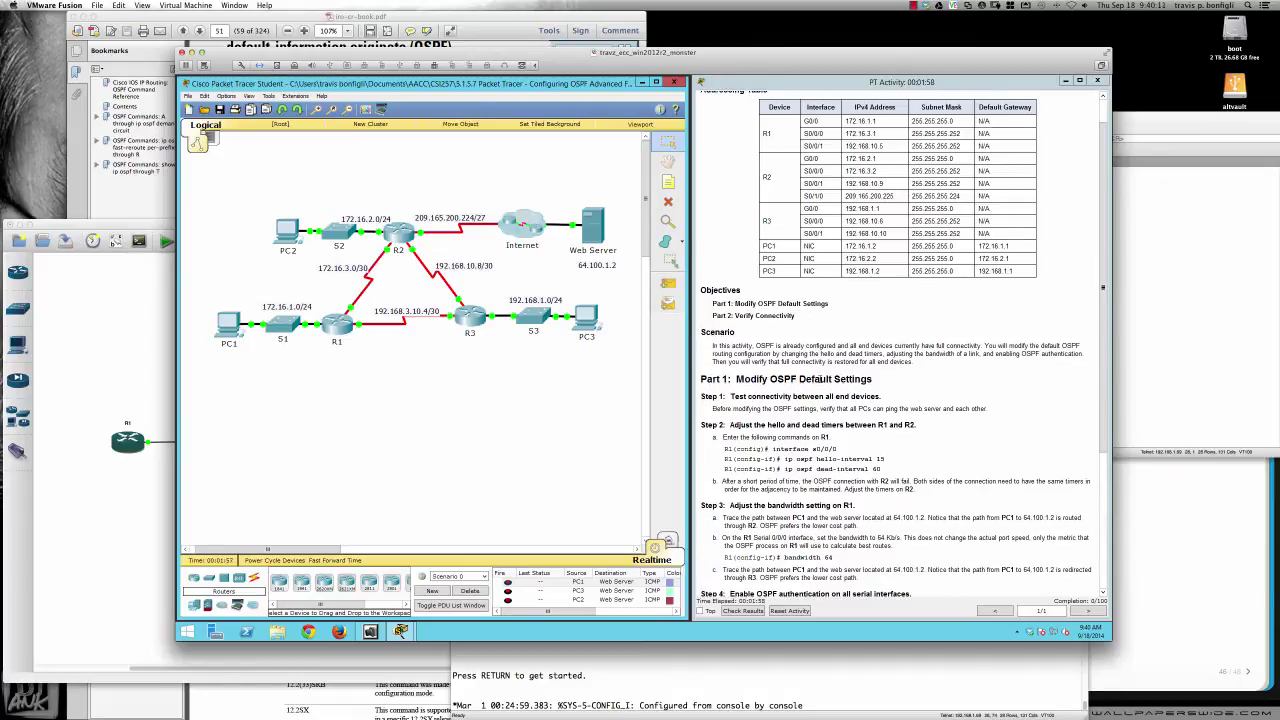
scroll(820, 379, "down", 3)
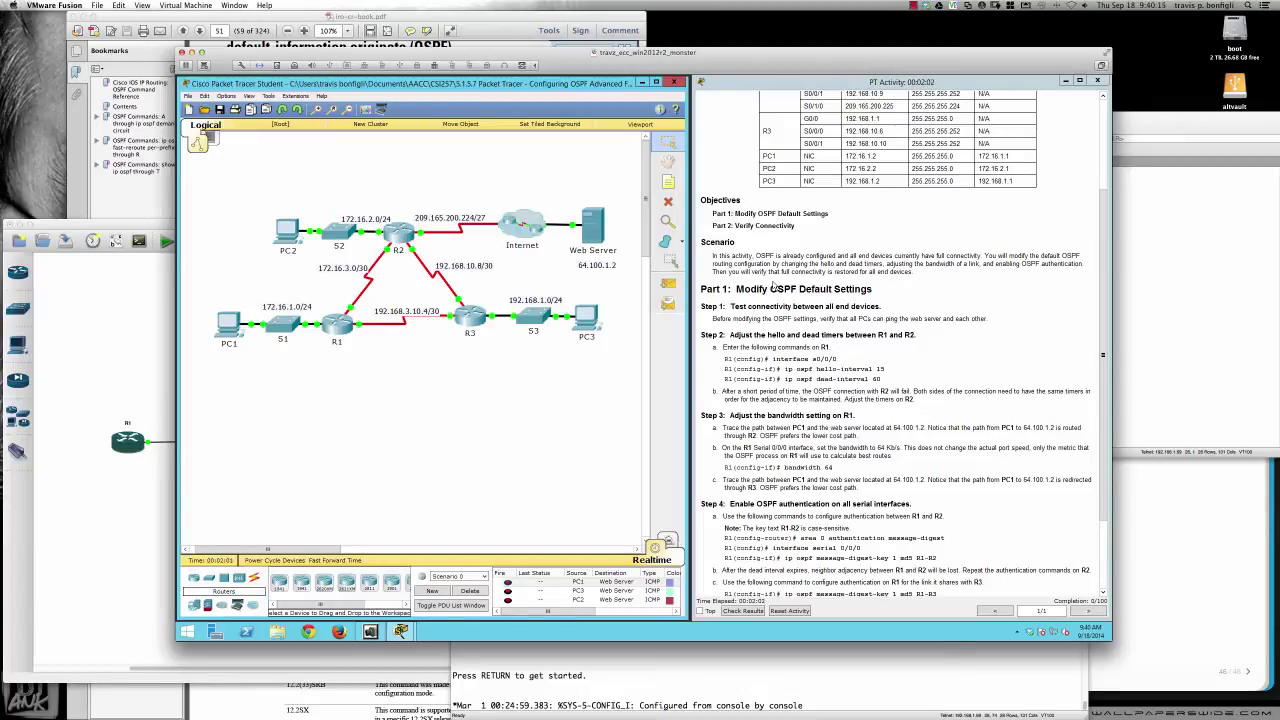
scroll(773, 287, "down", 1)
scroll(773, 287, "down", 2)
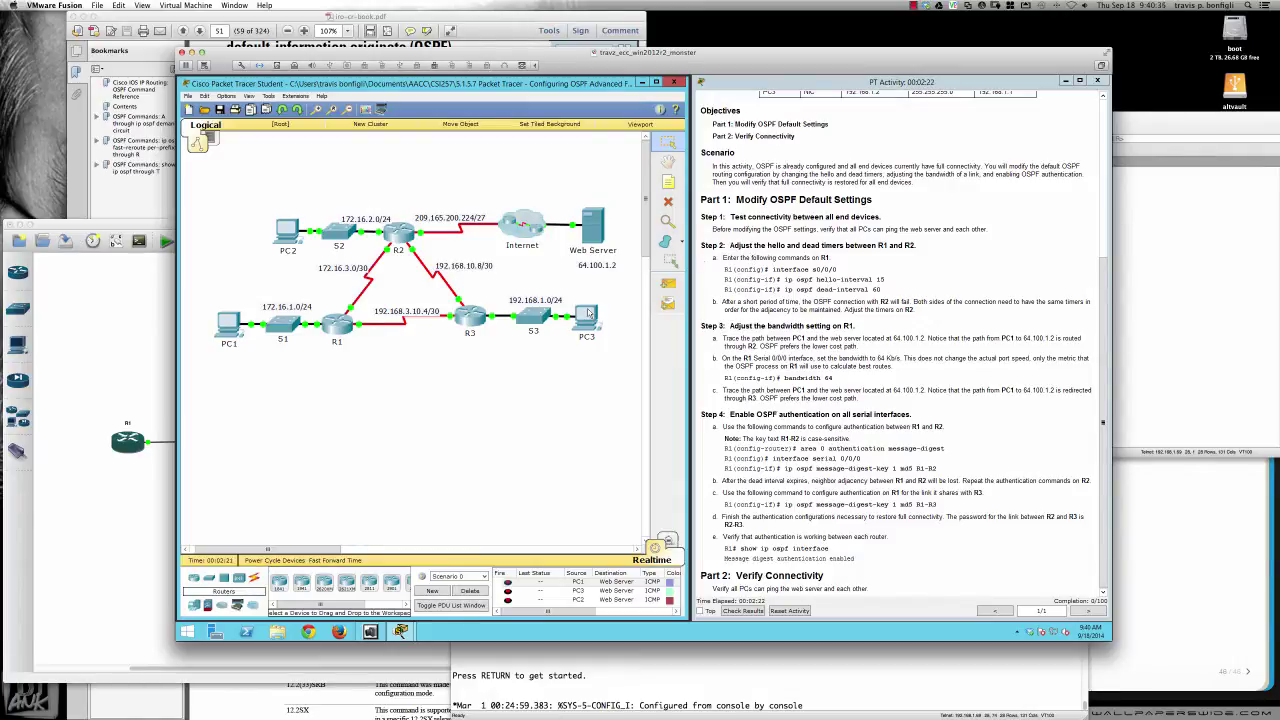
Ping the web server at 64.100.1.2 from PC3's command prompt, then close PC3
left_click(586, 316)
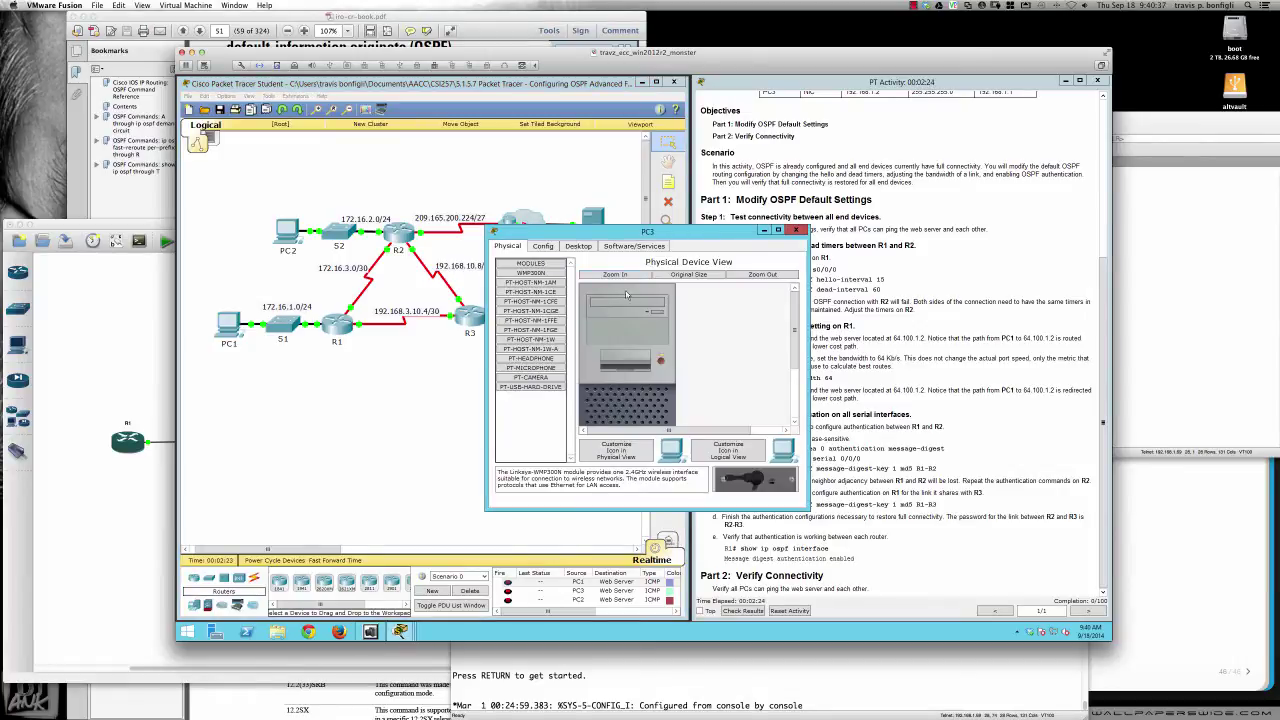
left_click(584, 248)
left_click_drag(600, 231, 568, 344)
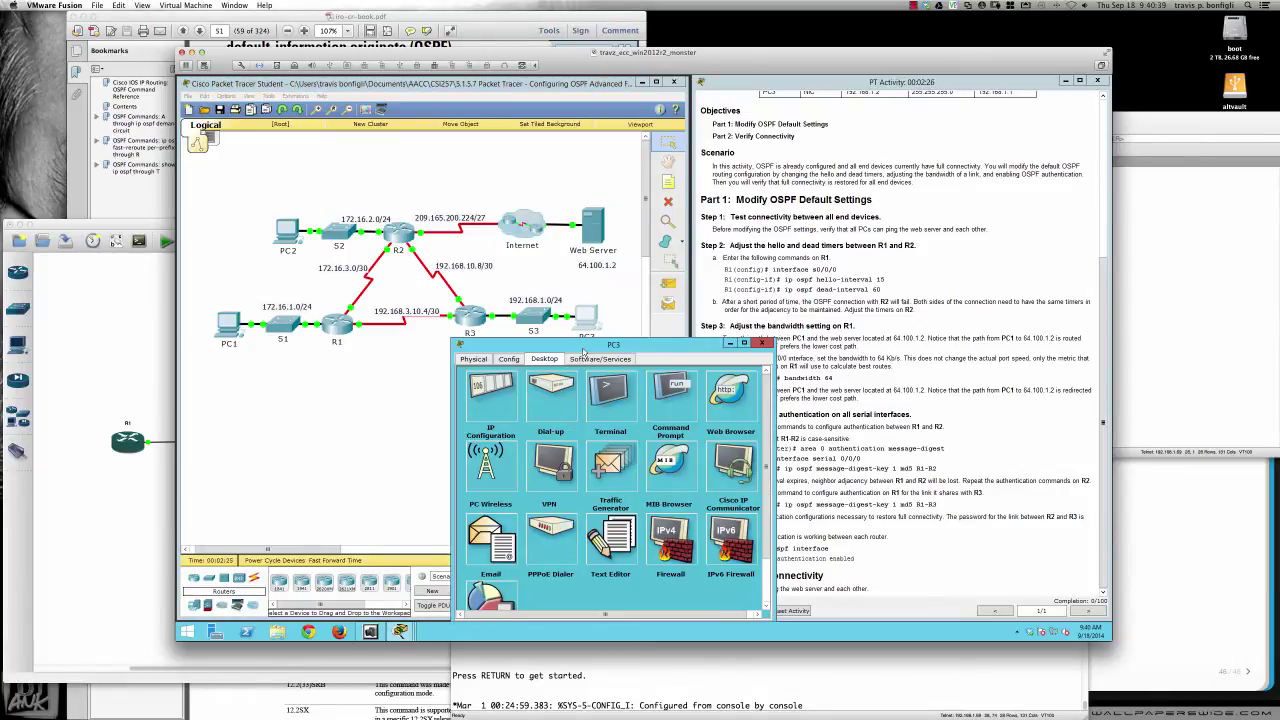
left_click(670, 393)
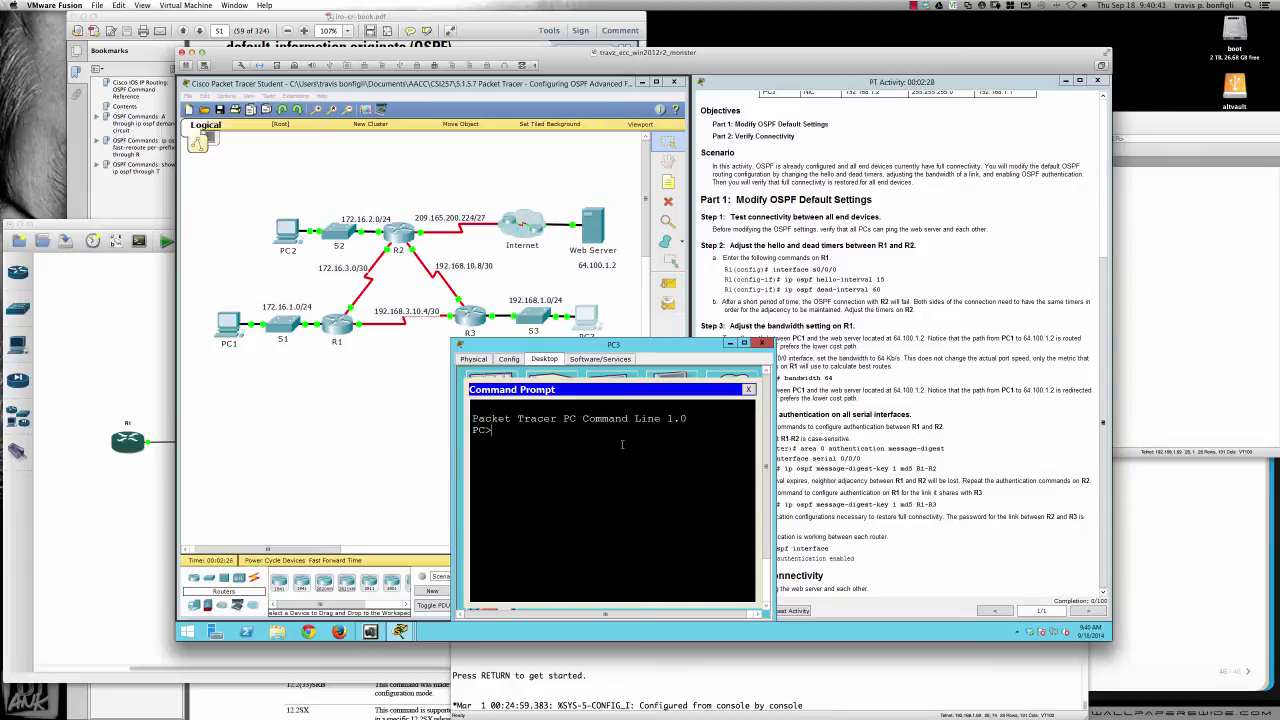
type("ping 64.100.1.2")
key("Return")
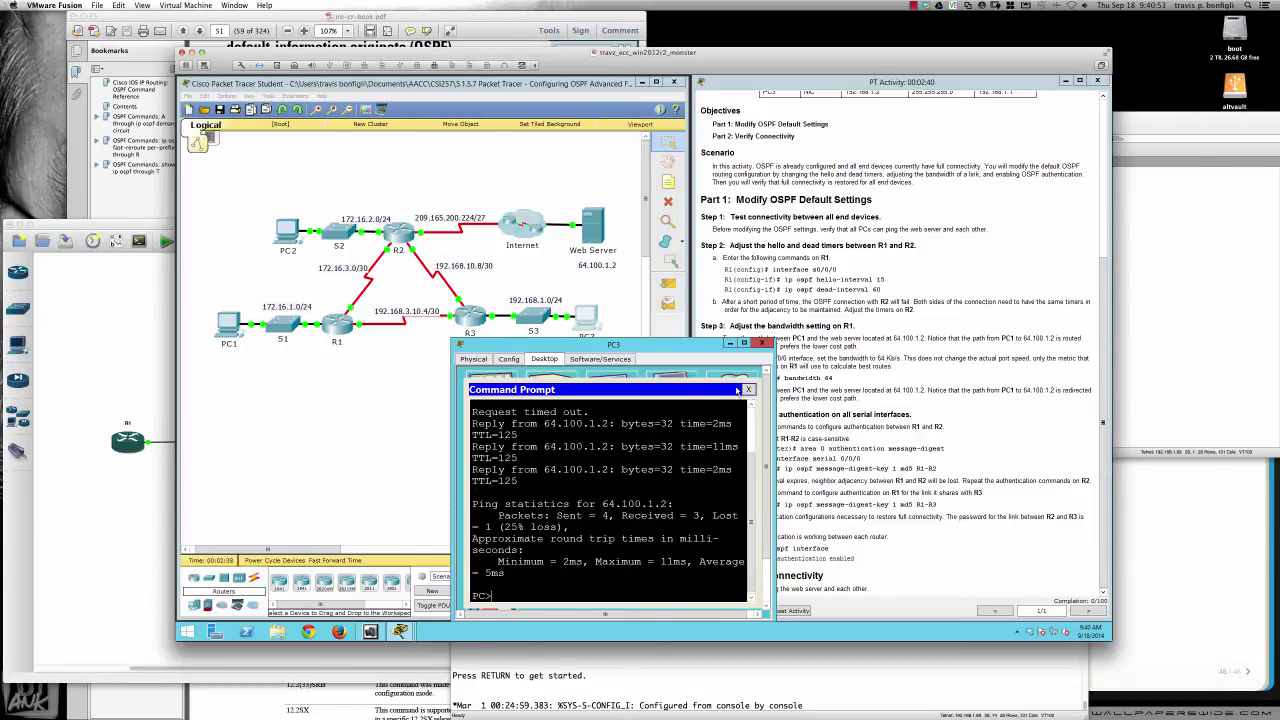
left_click(761, 344)
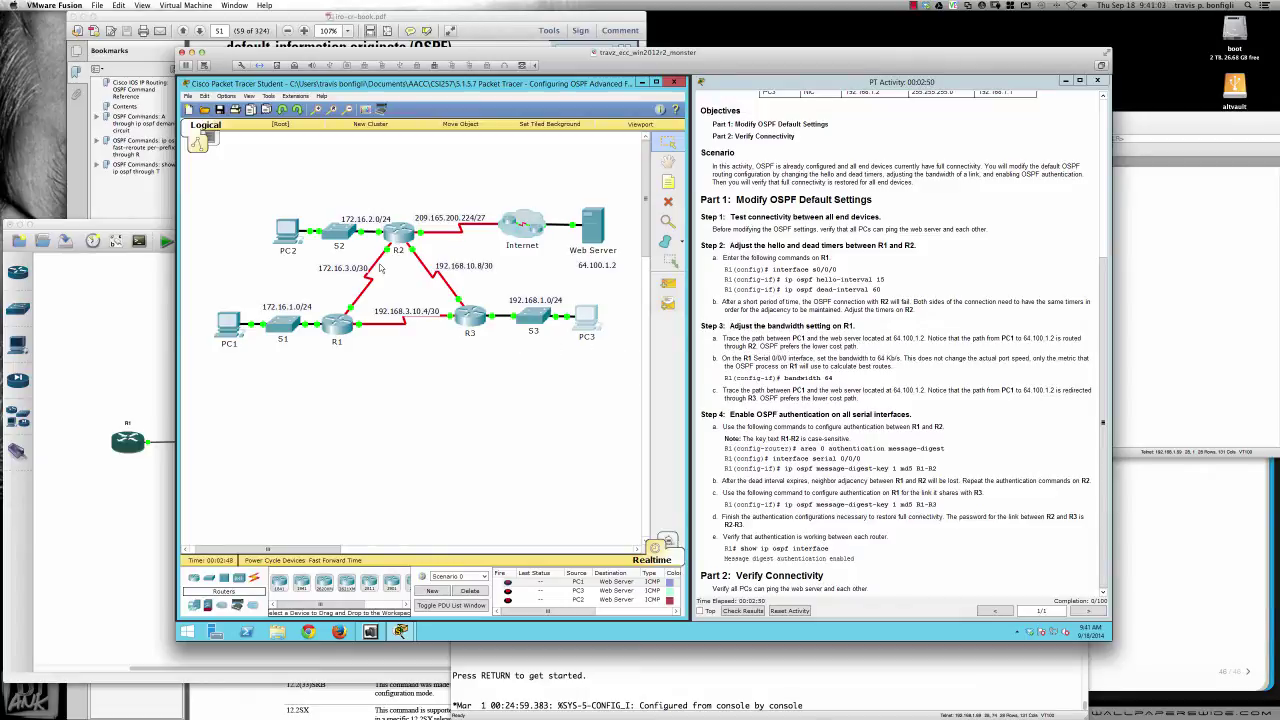
In R1's CLI, enter privileged mode with en and global configuration with conf t
left_click(334, 327)
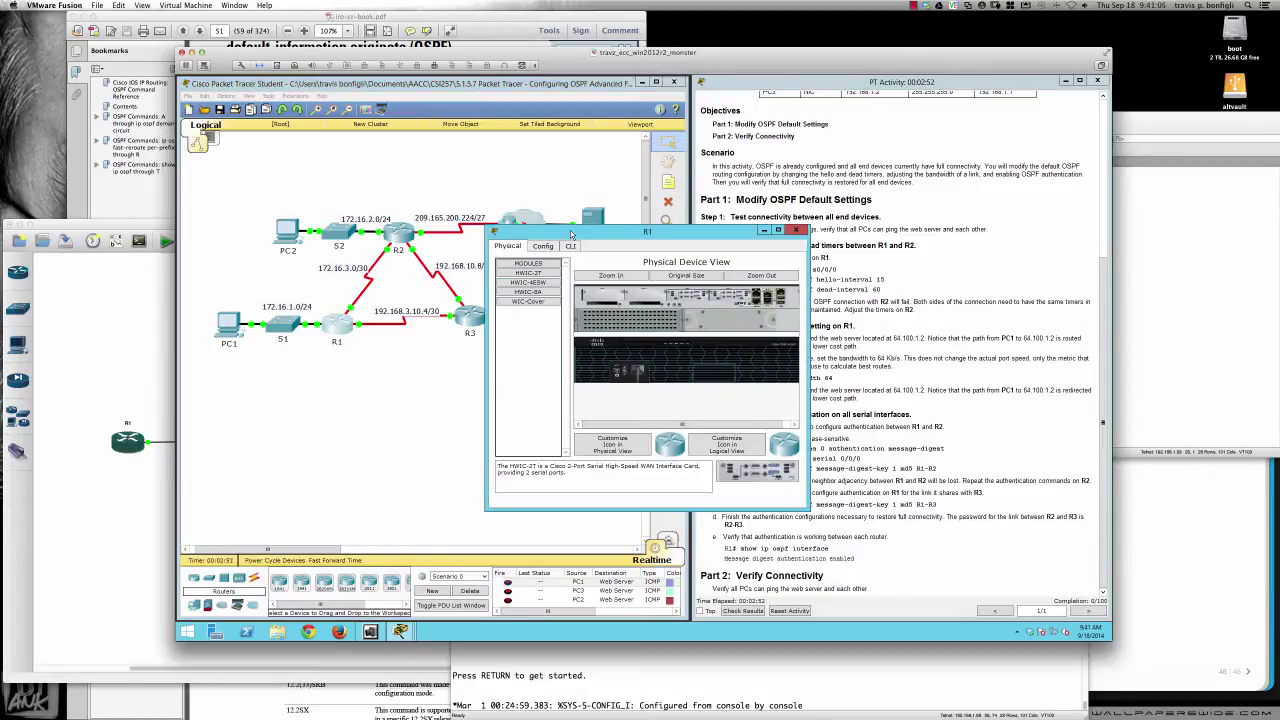
left_click_drag(567, 231, 693, 510)
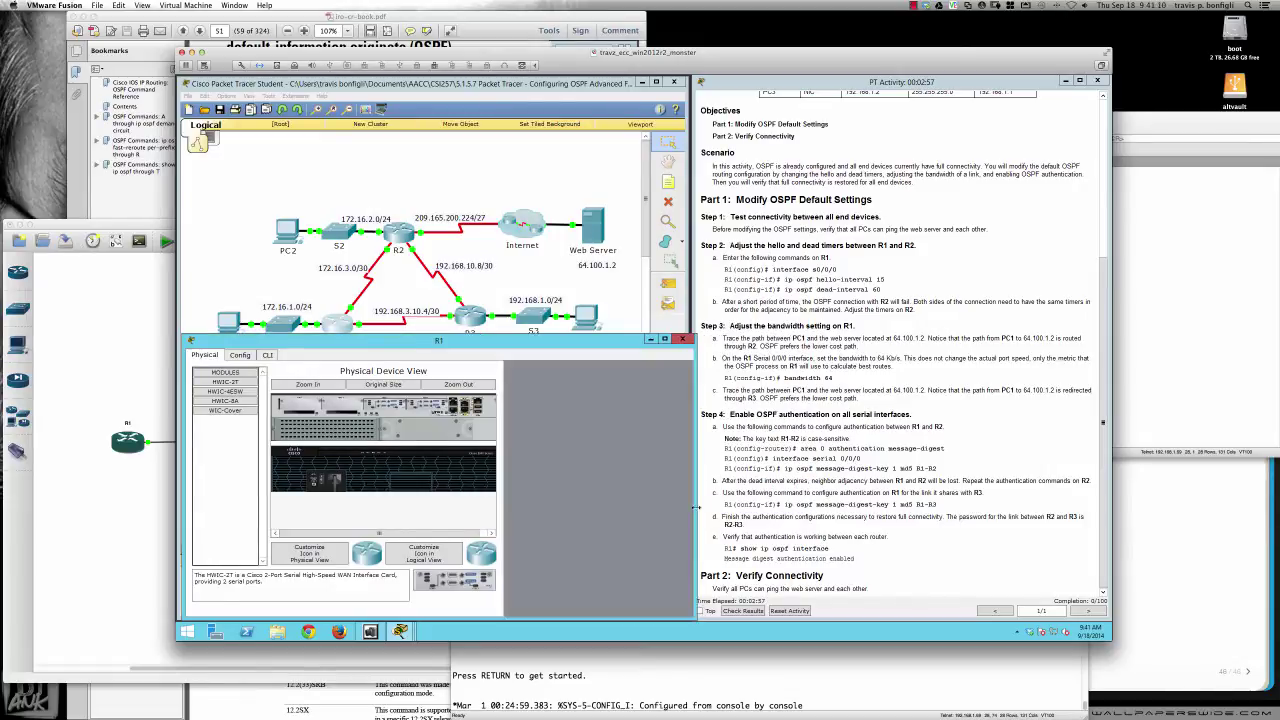
left_click(268, 356)
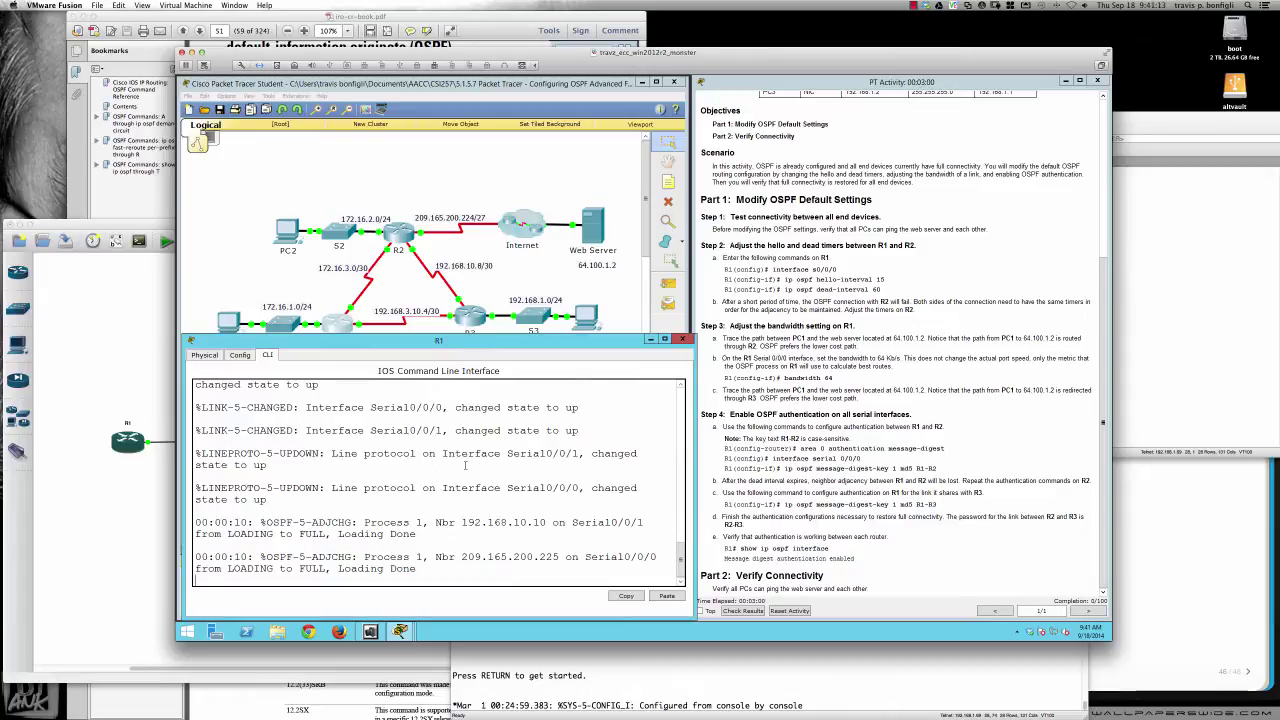
key("Return")
key("Return")
key("Return")
key("Return")
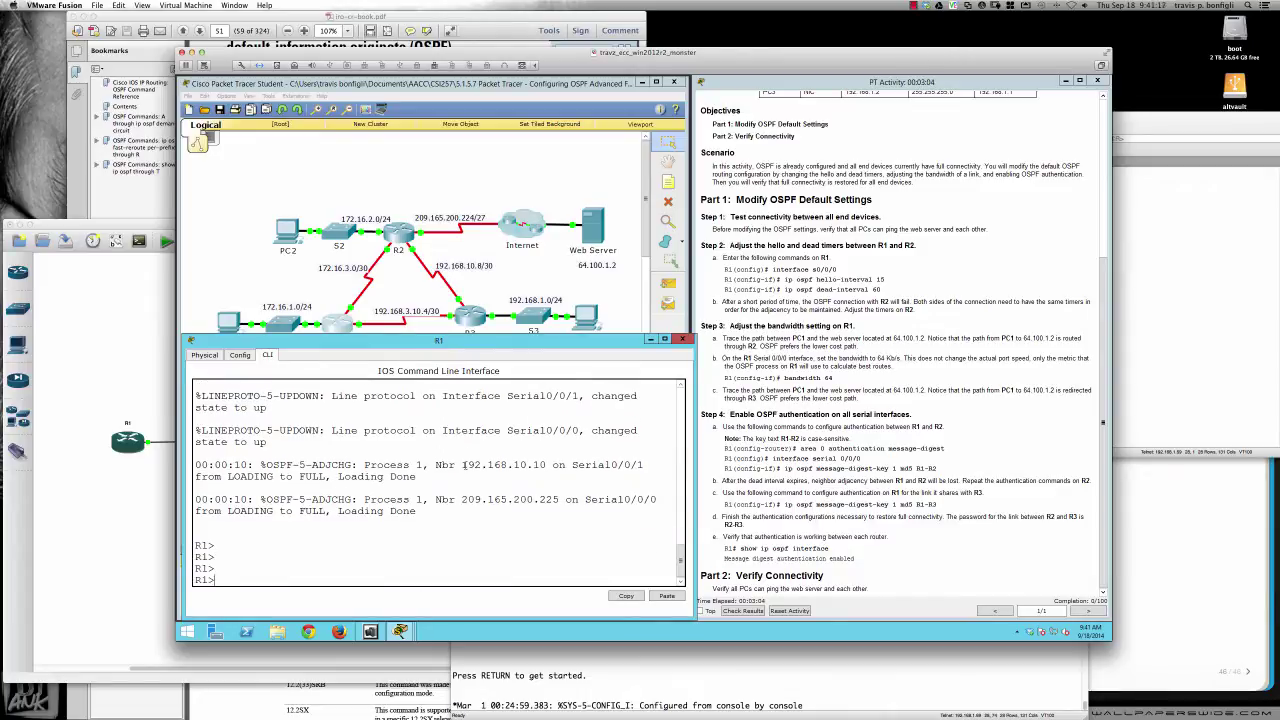
type("en")
key("Return")
key("Return")
key("Return")
key("Return")
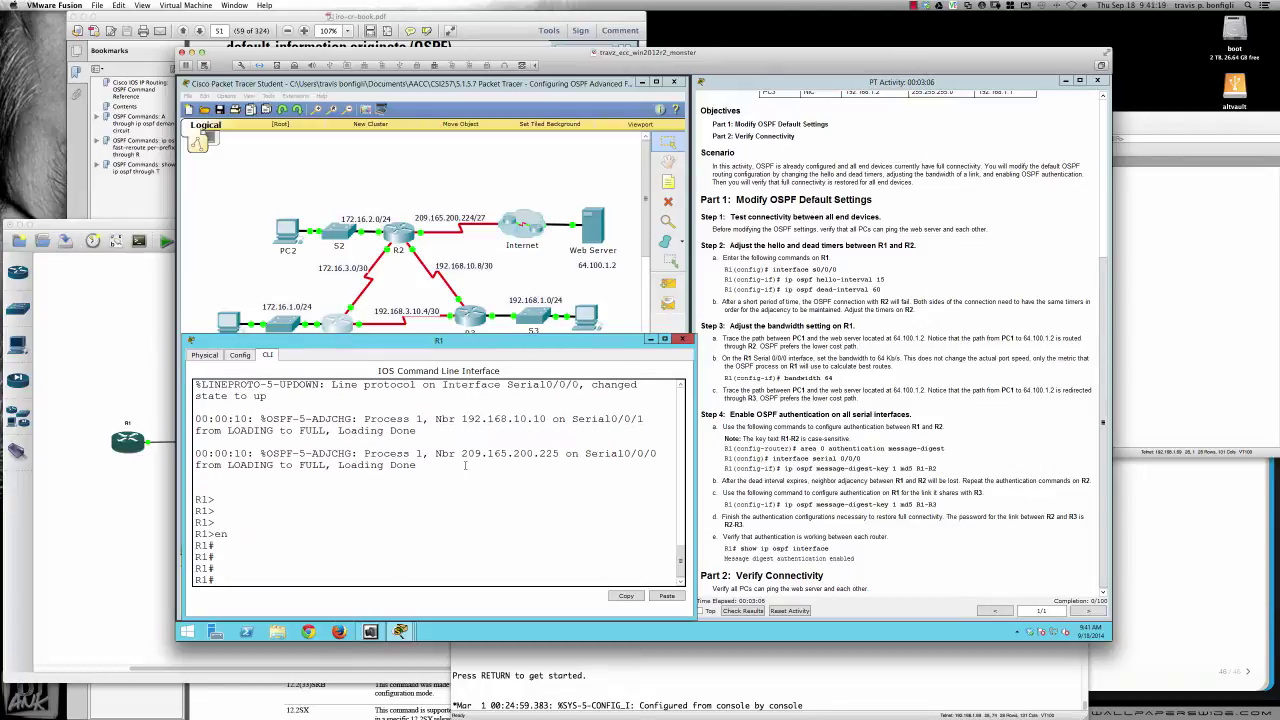
type("conf t")
key("Return")
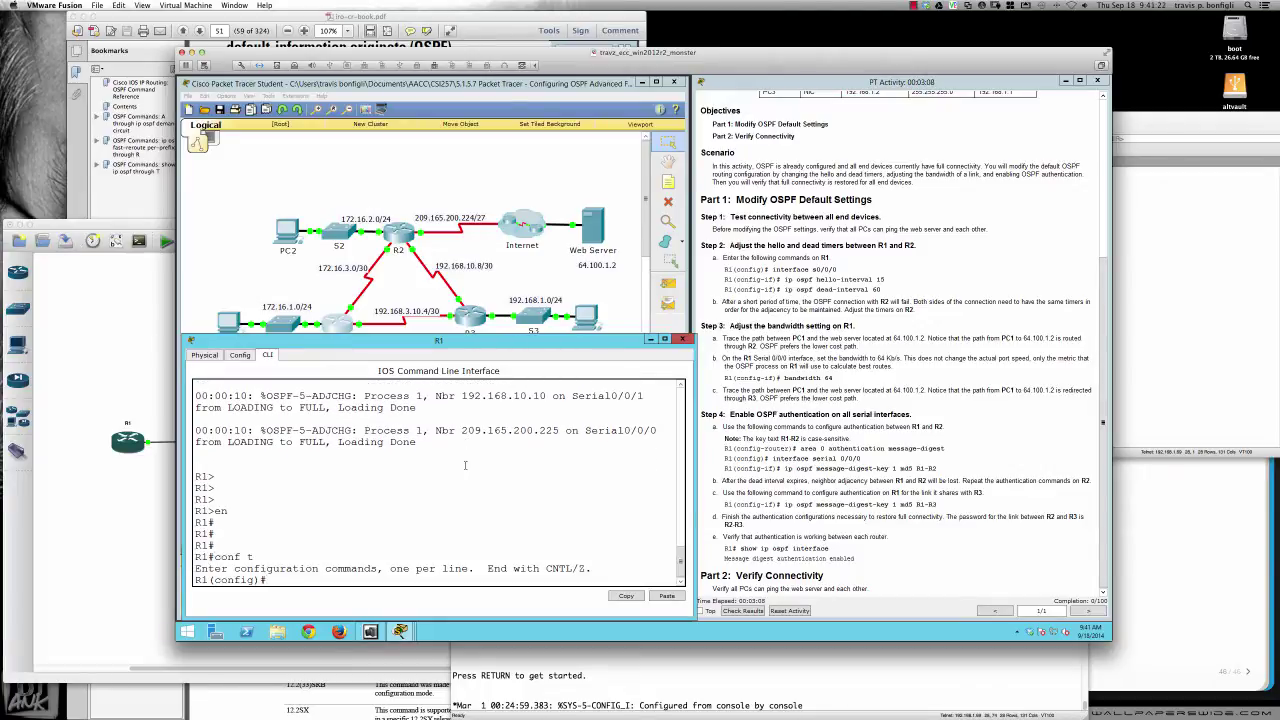
Enter interface s0/0/0 on R1 and begin an ip ospf command, then return to the topology
key("Return")
key("Return")
type("int ")
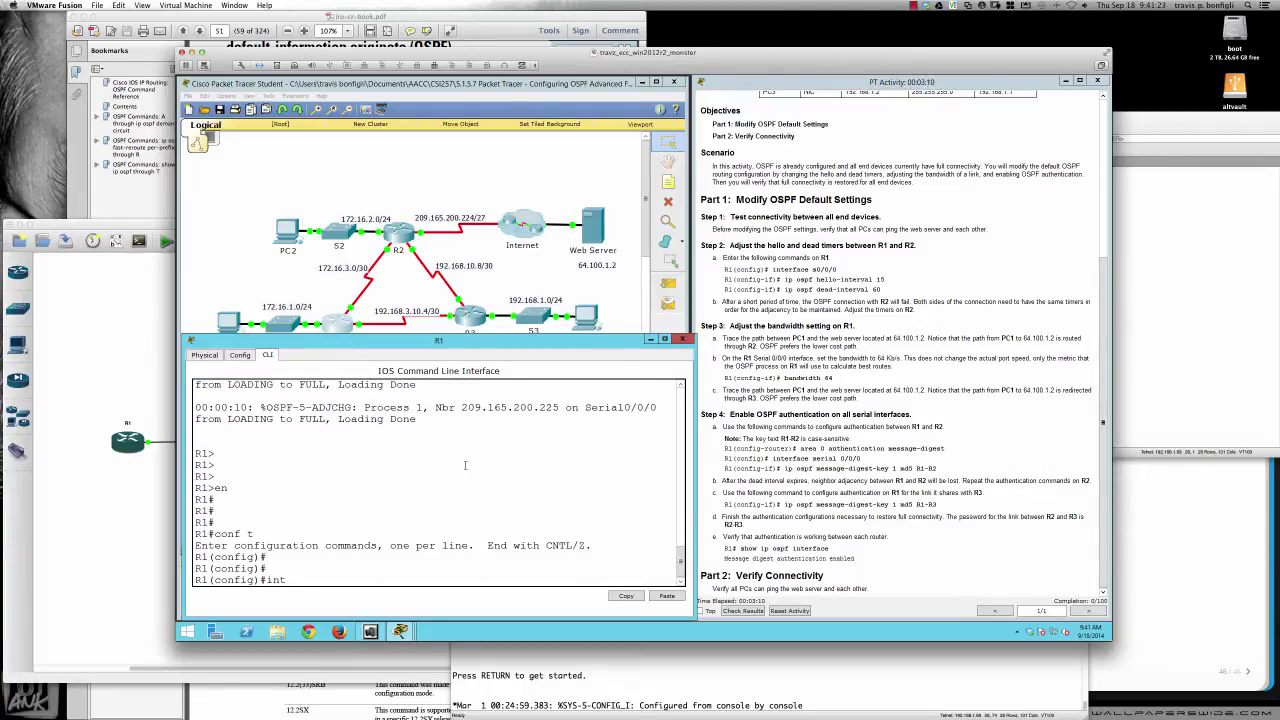
type("s0/0/0")
key("Return")
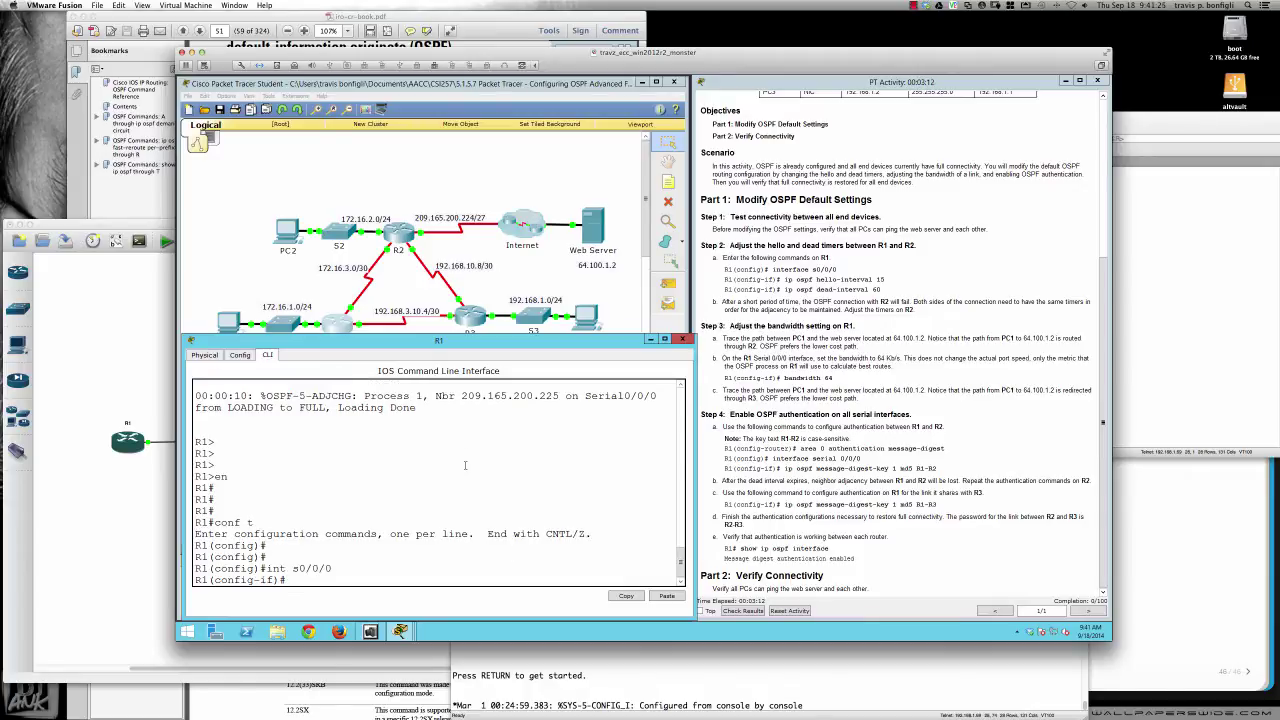
key("Return")
key("Return")
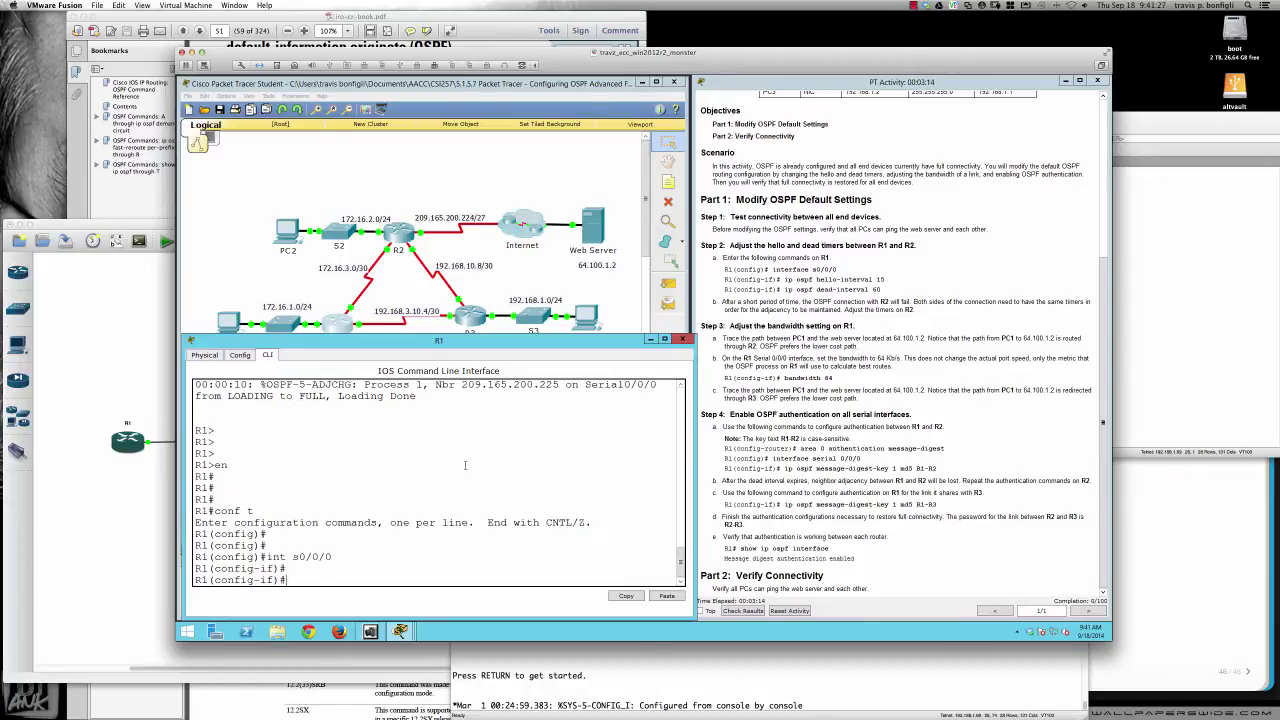
type("ip ospf")
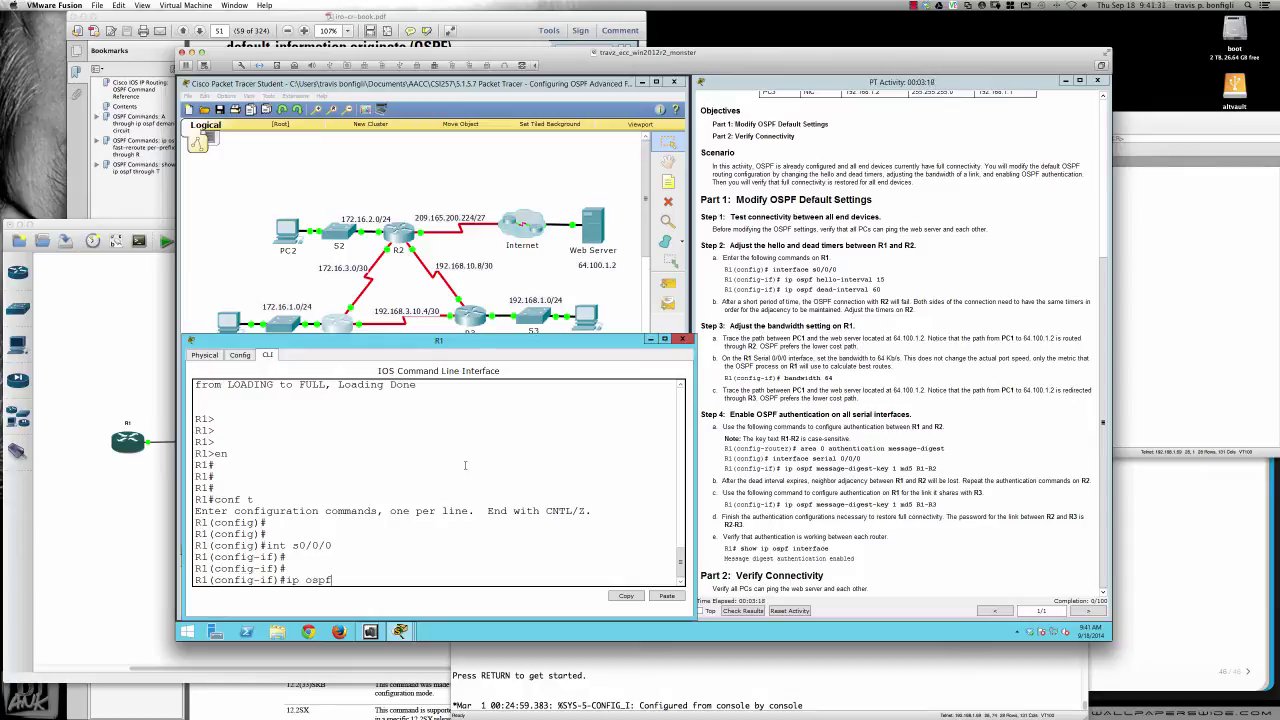
left_click(310, 296)
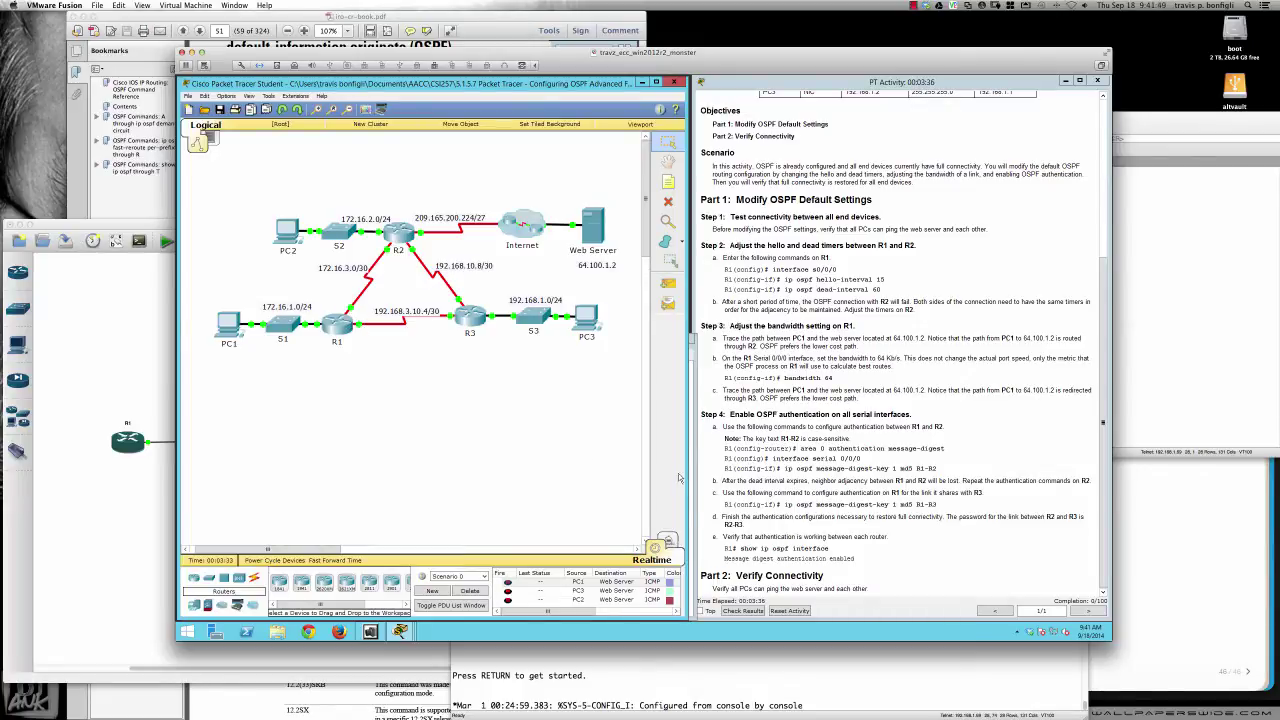
Scroll back through R1's console, then open R2's command line
left_click(696, 478)
scroll(760, 466, "up", 3)
scroll(760, 466, "up", 3)
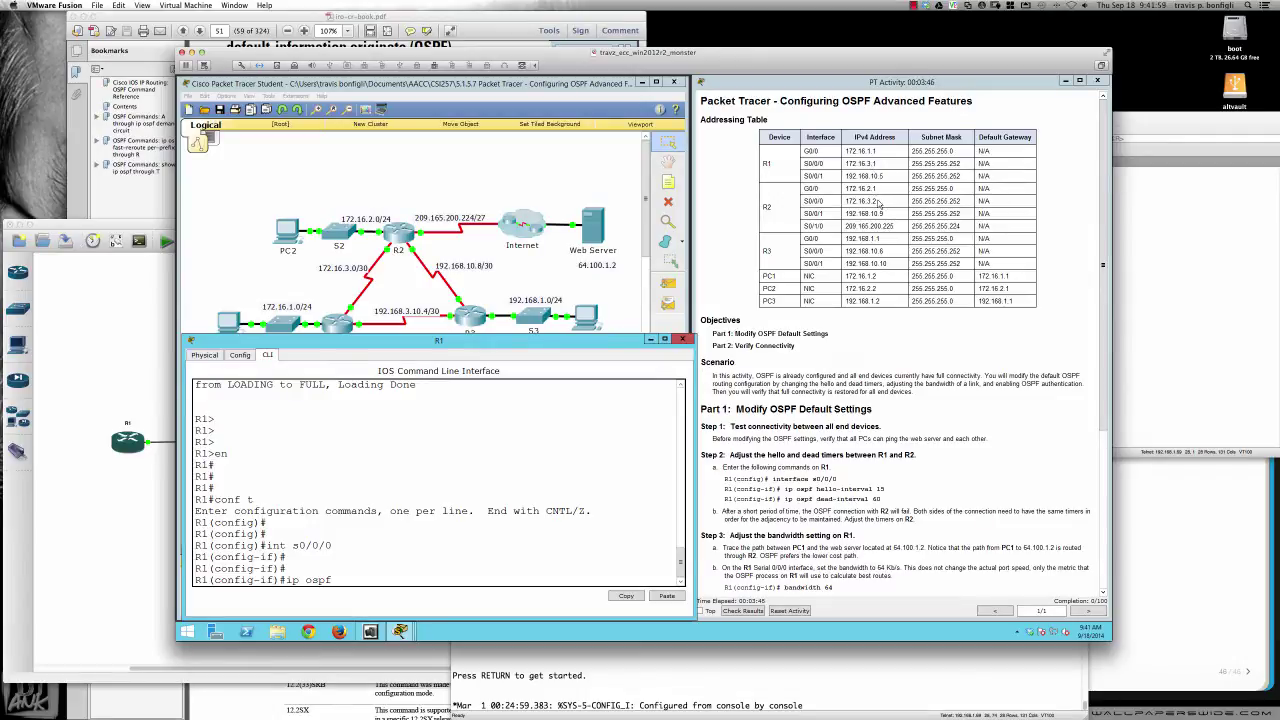
left_click(403, 237)
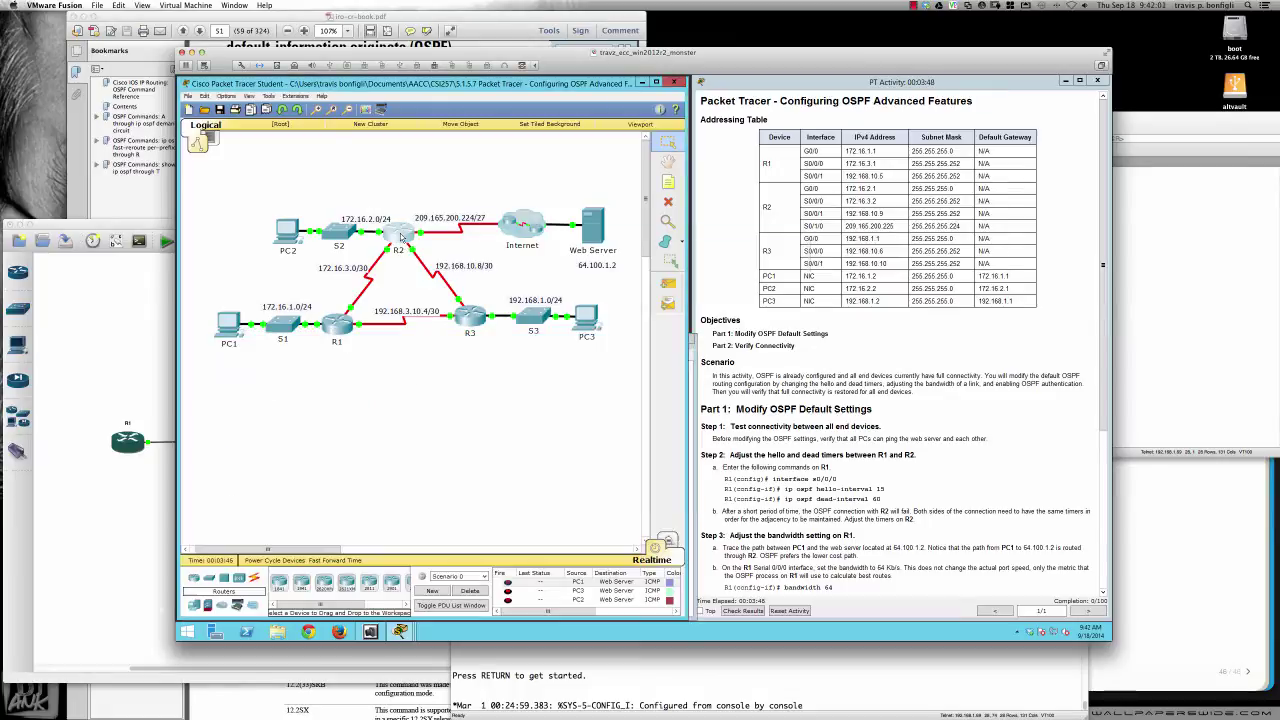
left_click(403, 237)
left_click(571, 246)
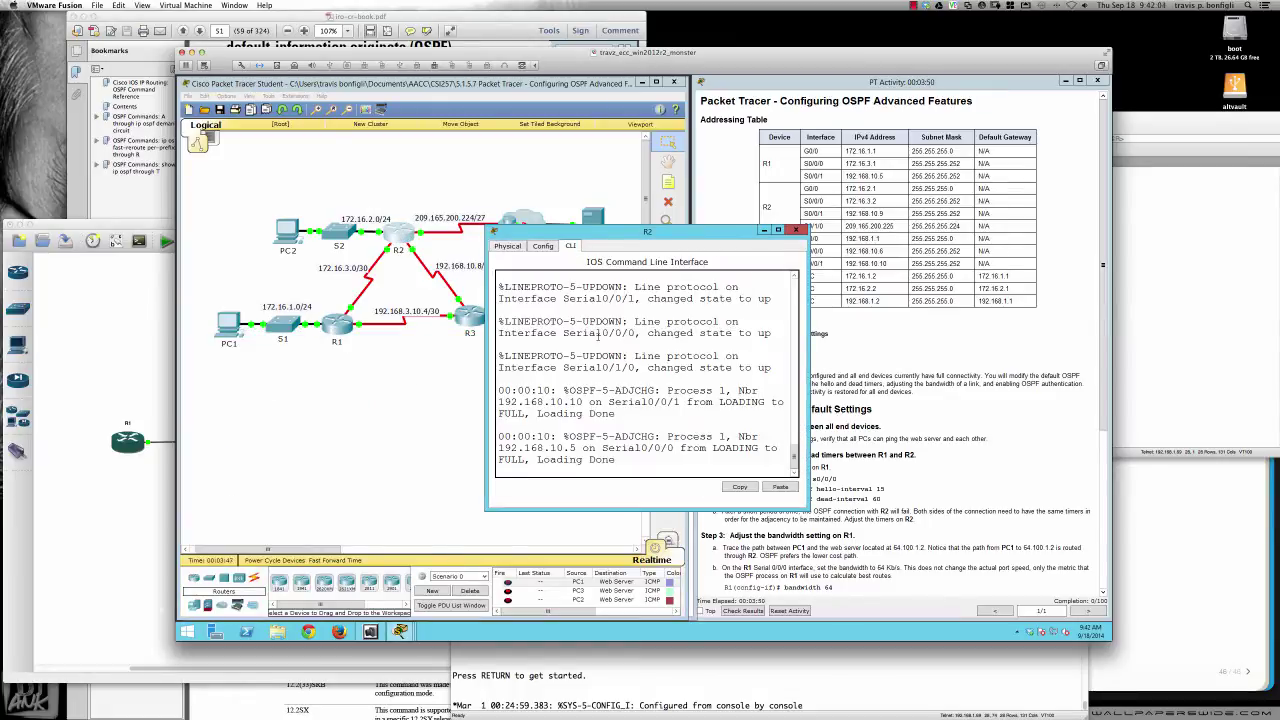
On R2, enter privileged mode and run debug ip ospf adj, then reposition its console
key("Return")
key("Return")
key("Return")
type("conf")
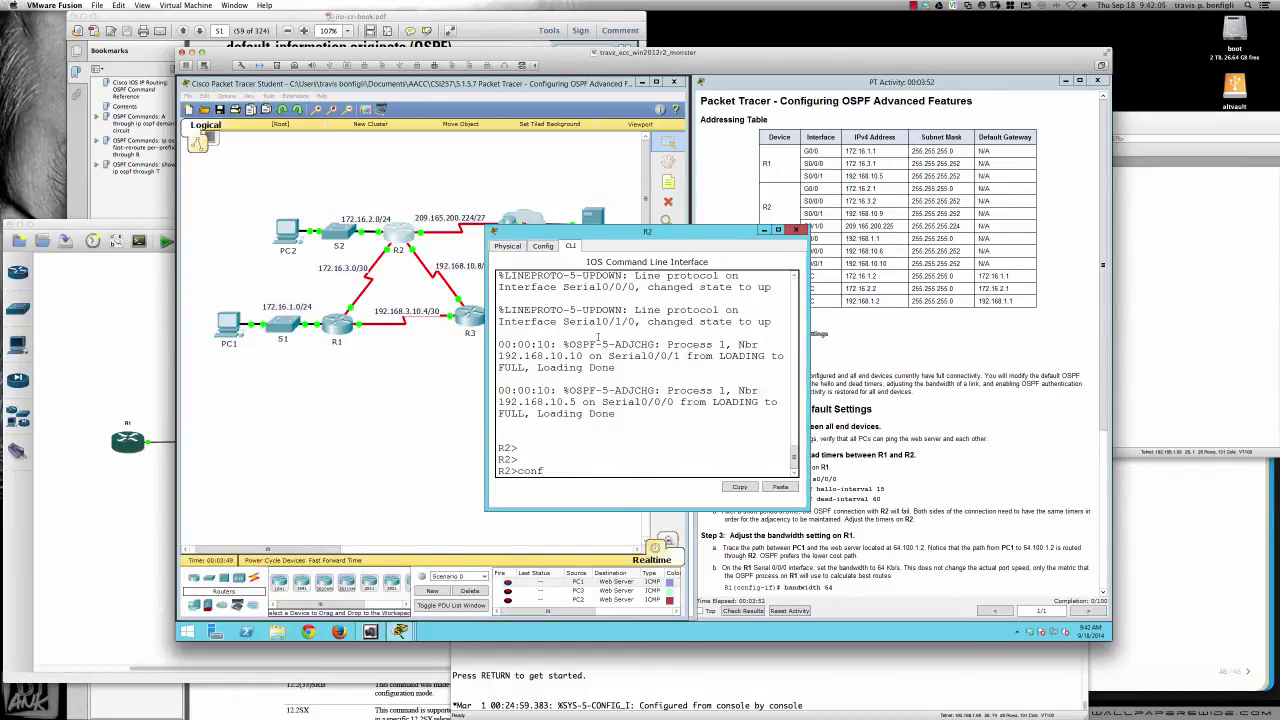
key("BackSpace")
key("BackSpace")
key("BackSpace")
key("BackSpace")
type("en")
key("Return")
type("de")
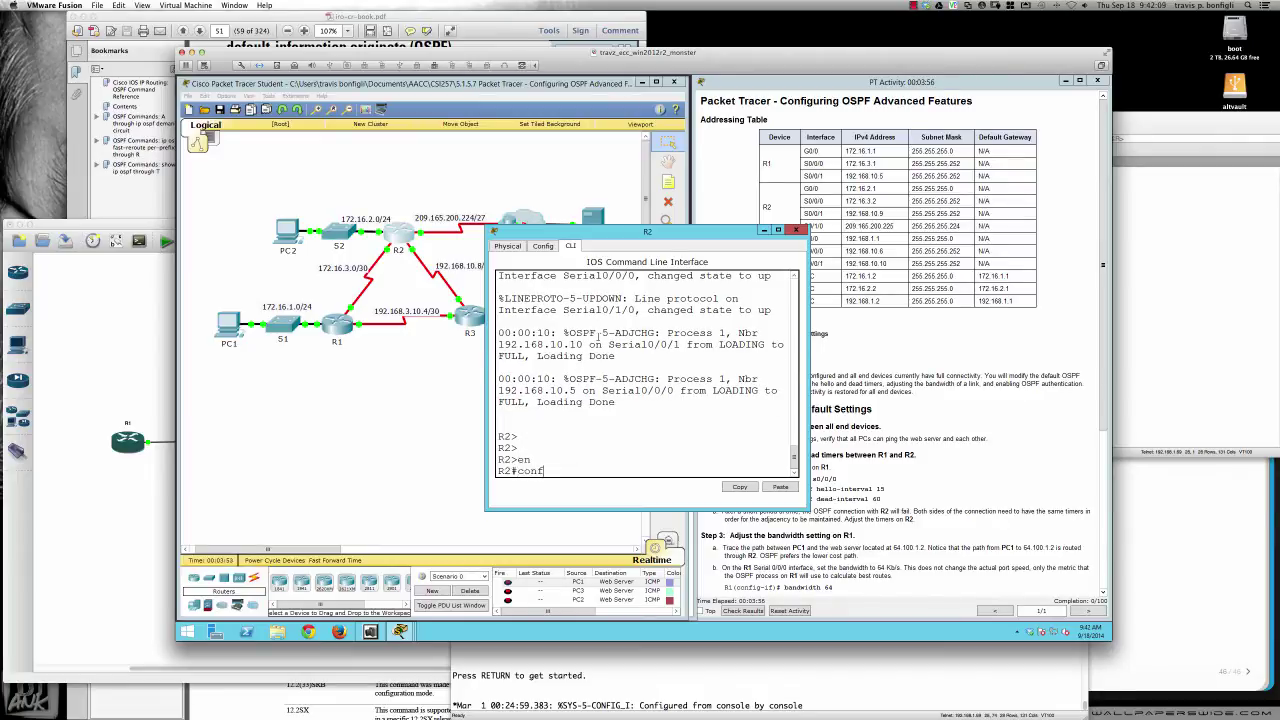
type("bug ip op")
key("BackSpace")
type("spf adj")
key("Return")
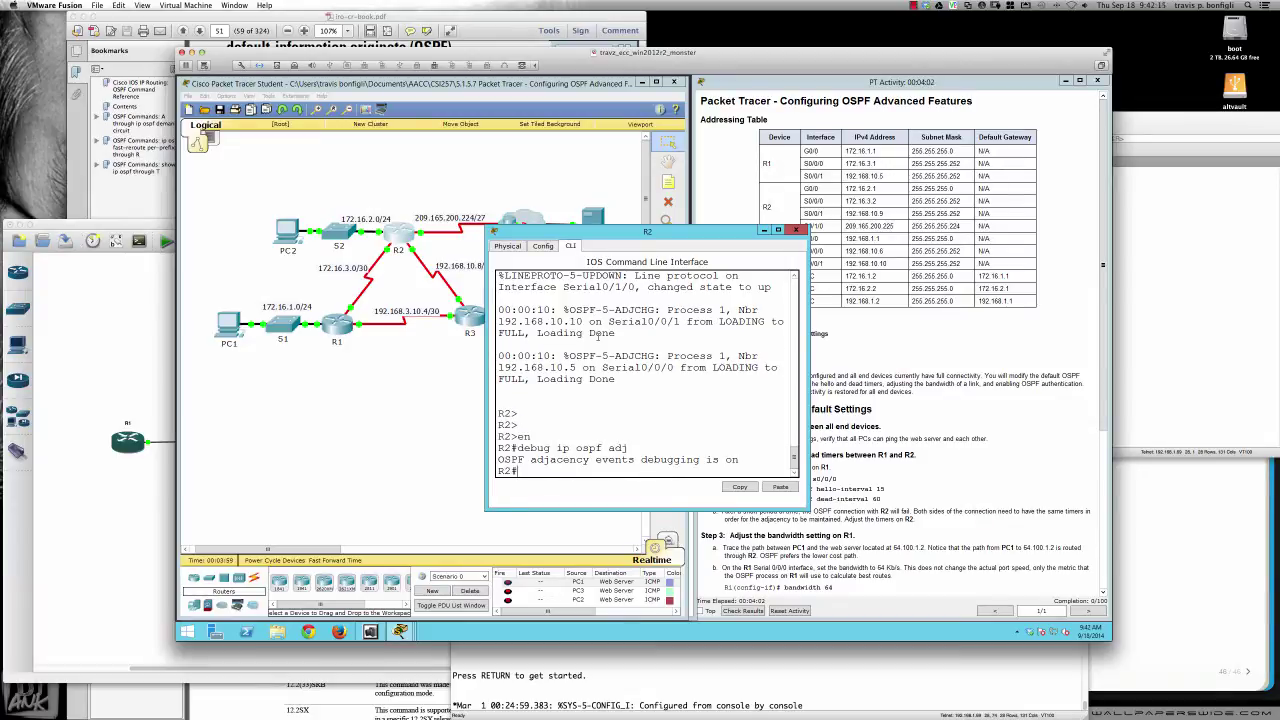
left_click(580, 240)
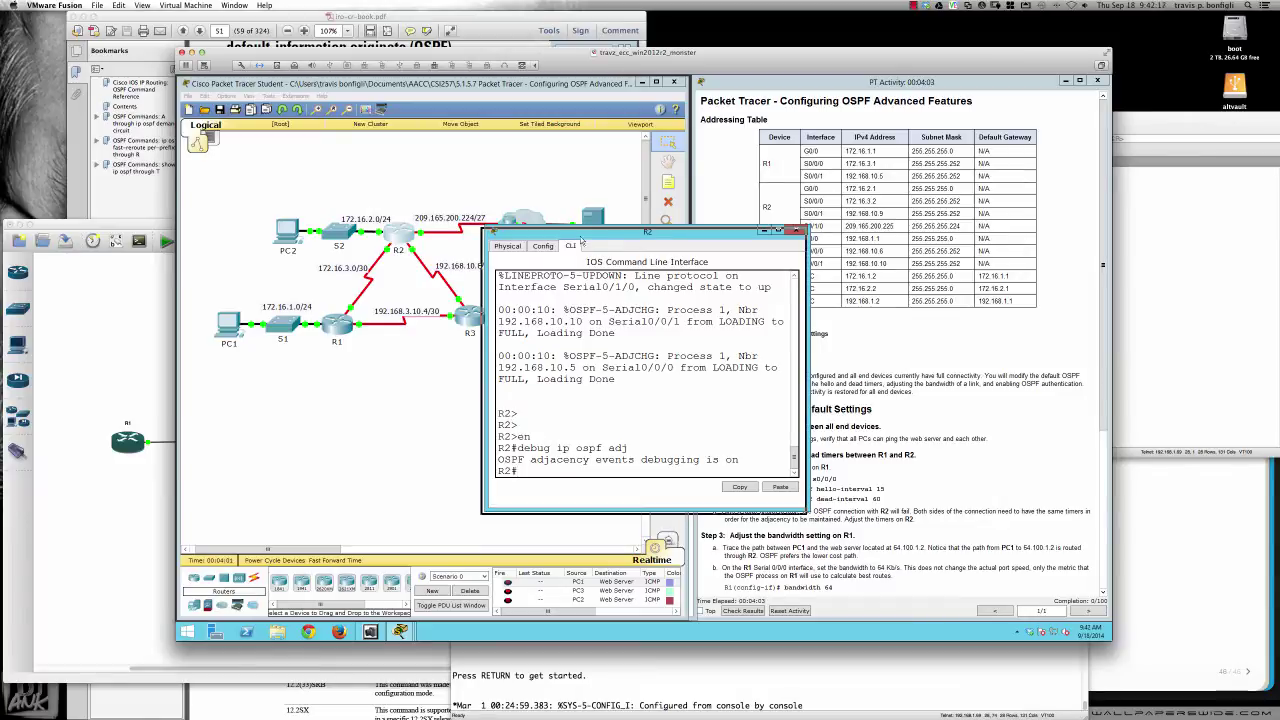
left_click_drag(580, 240, 285, 342)
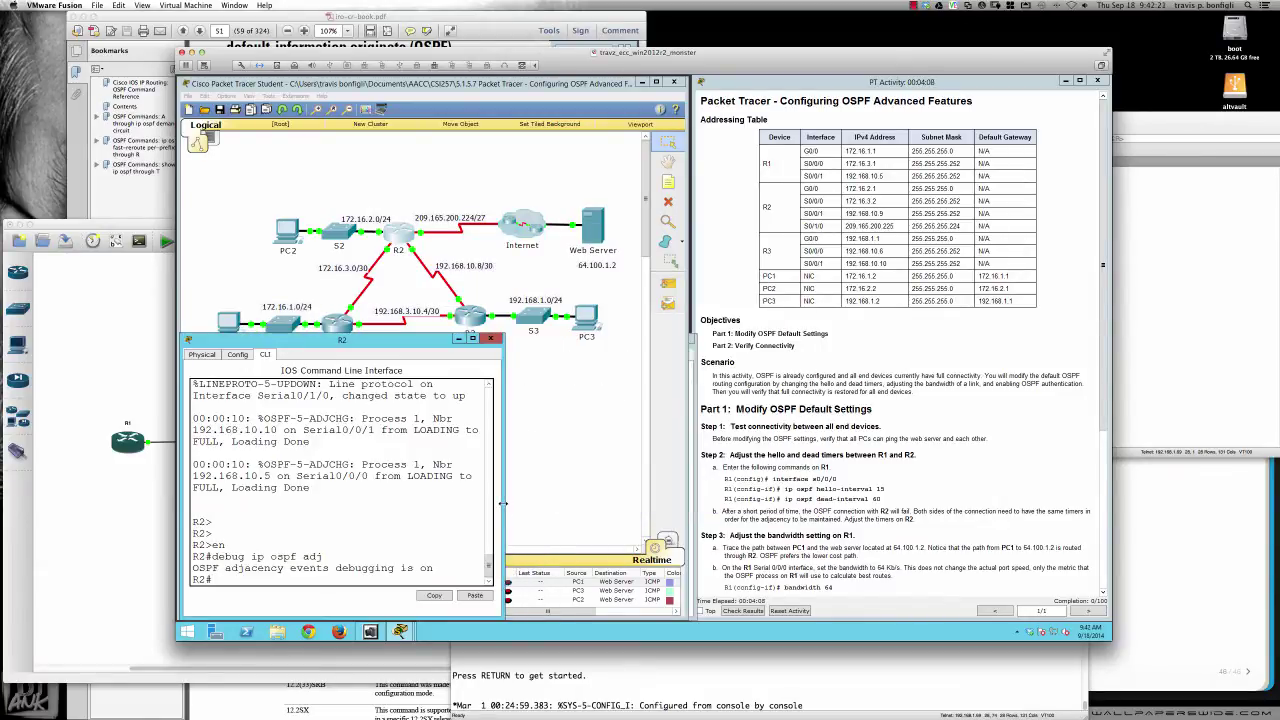
Set ip ospf hello-interval 15 on R1's Serial0/0/0
left_click_drag(502, 504, 698, 504)
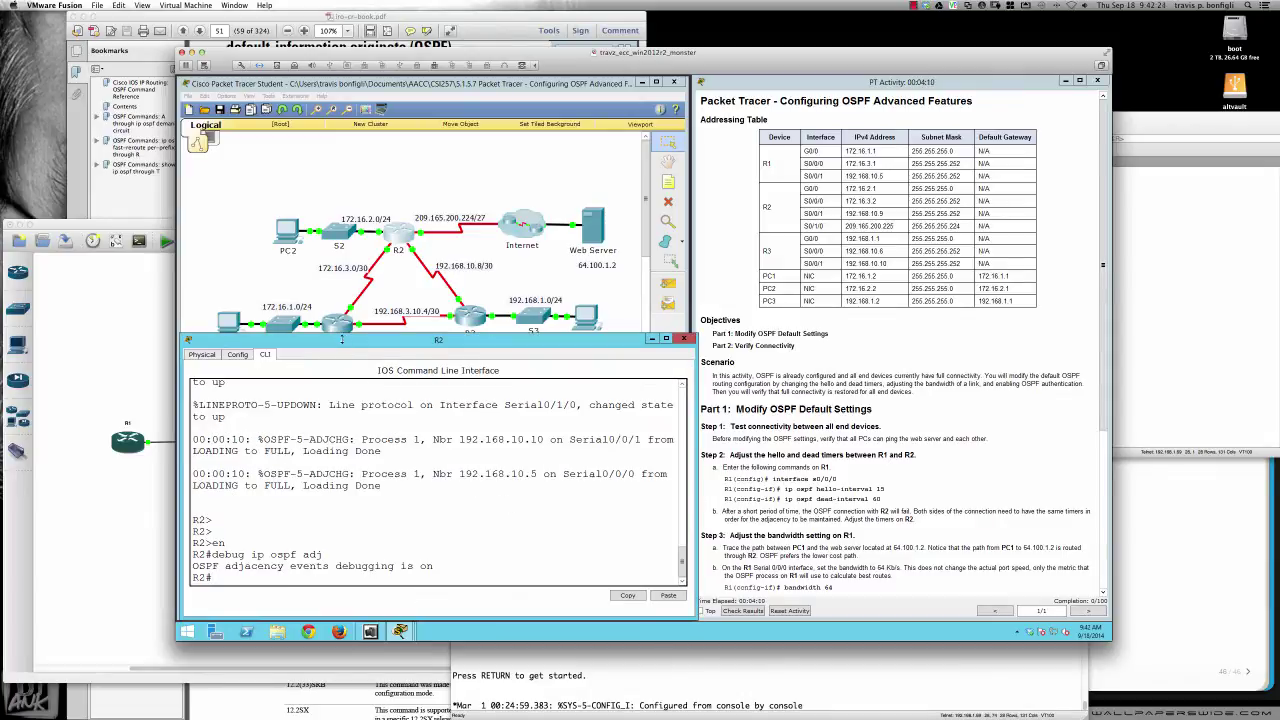
left_click(340, 326)
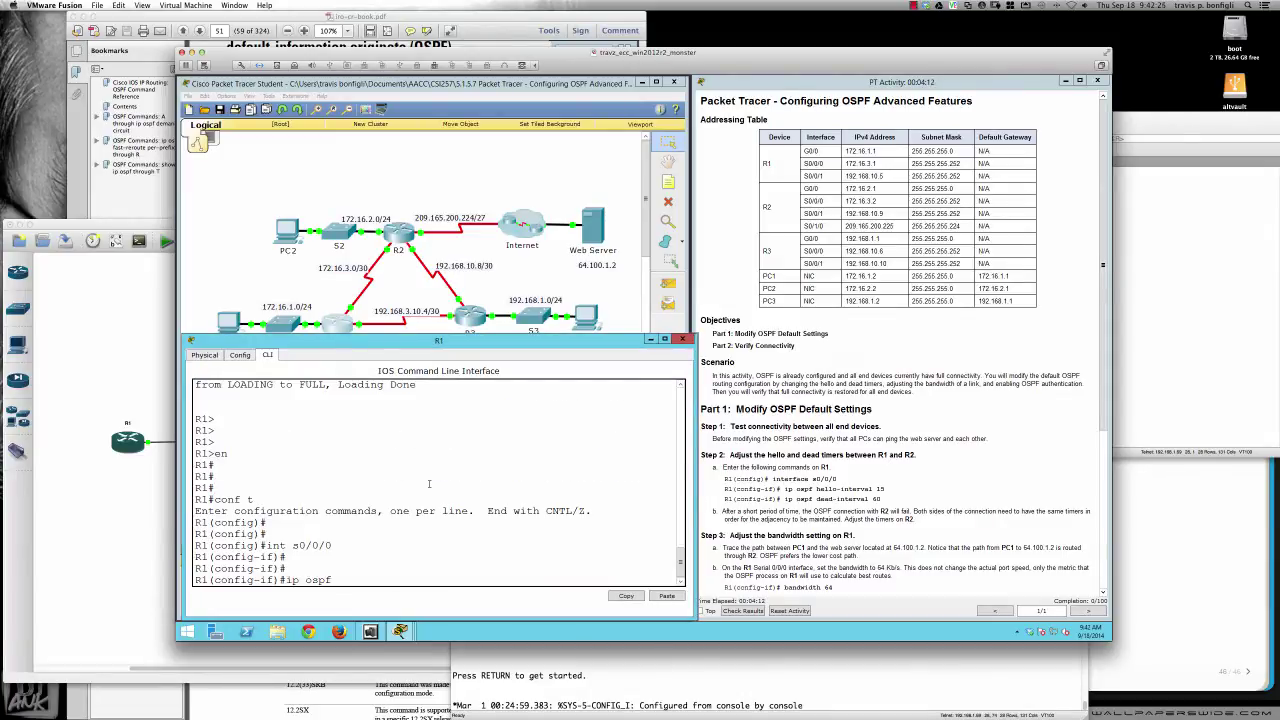
type("hel")
key("Tab")
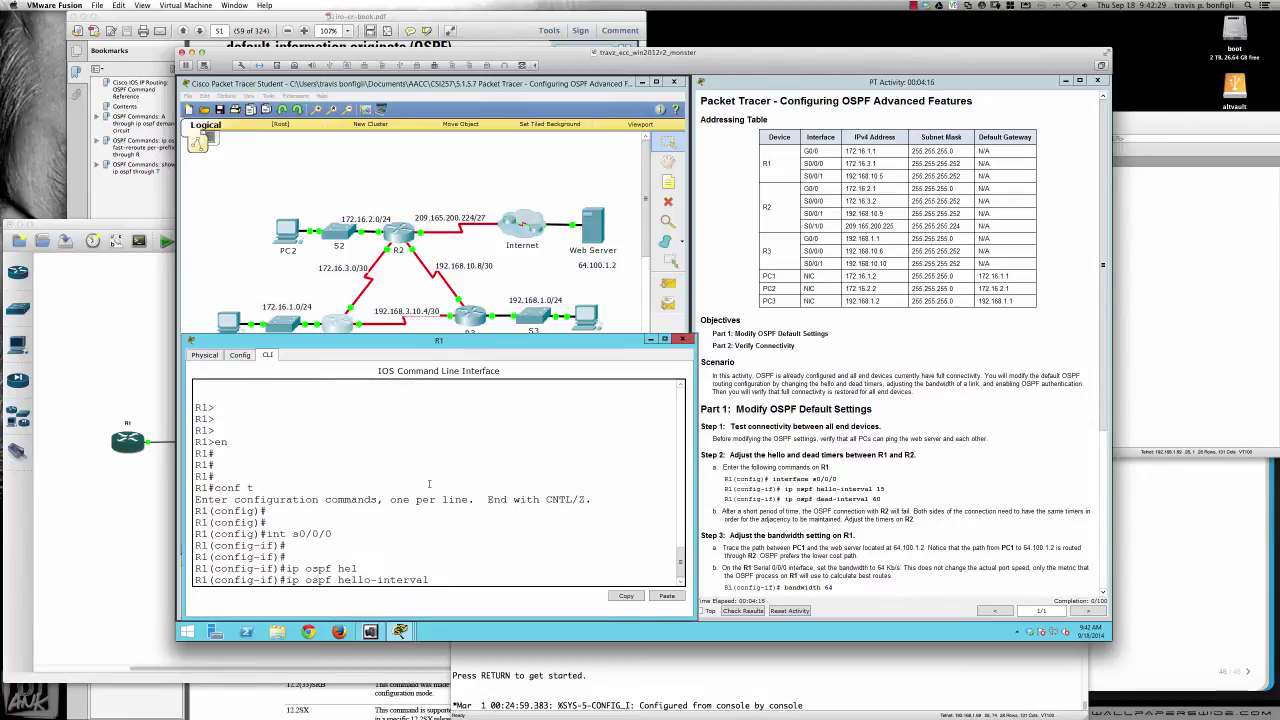
type("15")
key("Return")
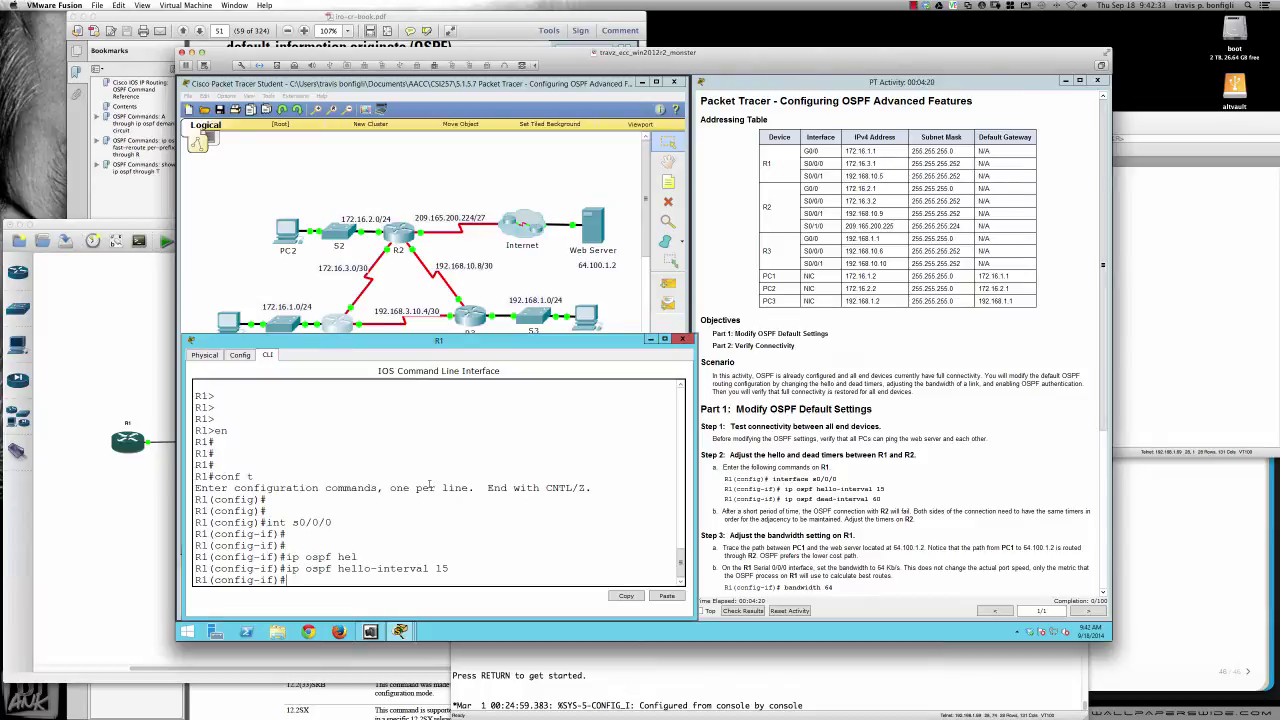
Set ip ospf dead-interval 60 on R1's Serial0/0/0
key("Return")
key("Return")
type("ip ")
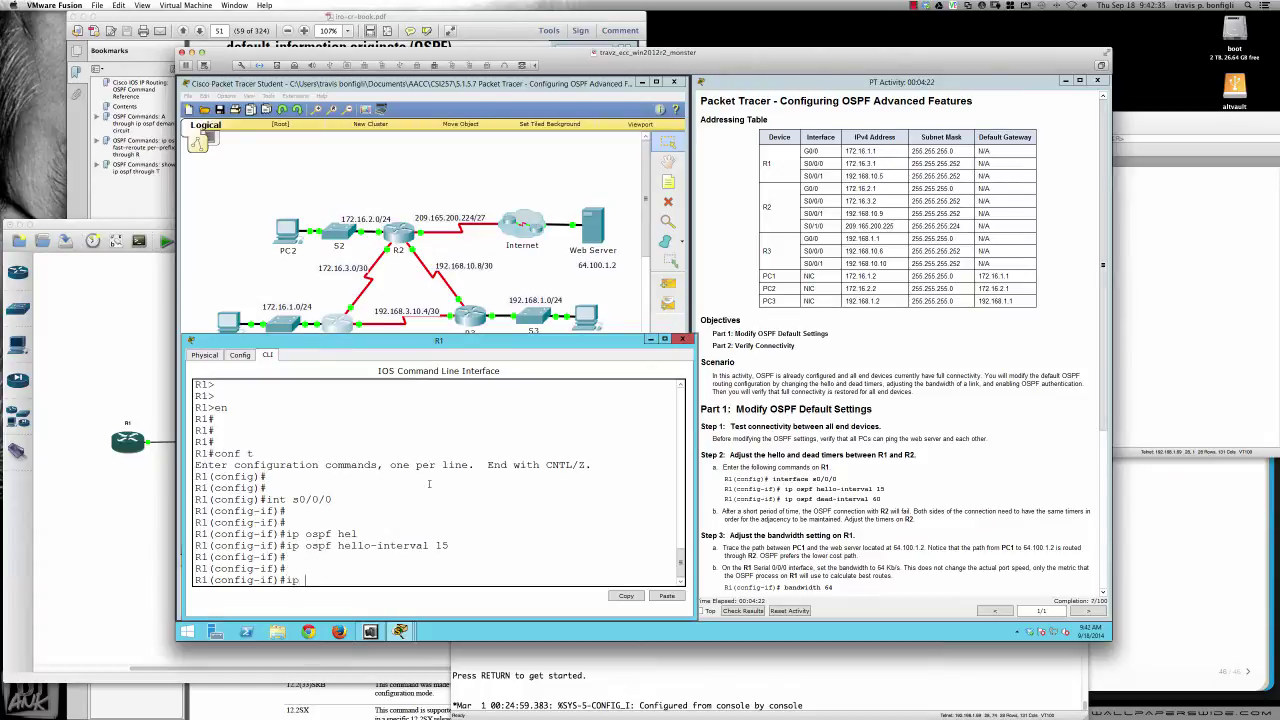
type("ospf dead")
key("Tab")
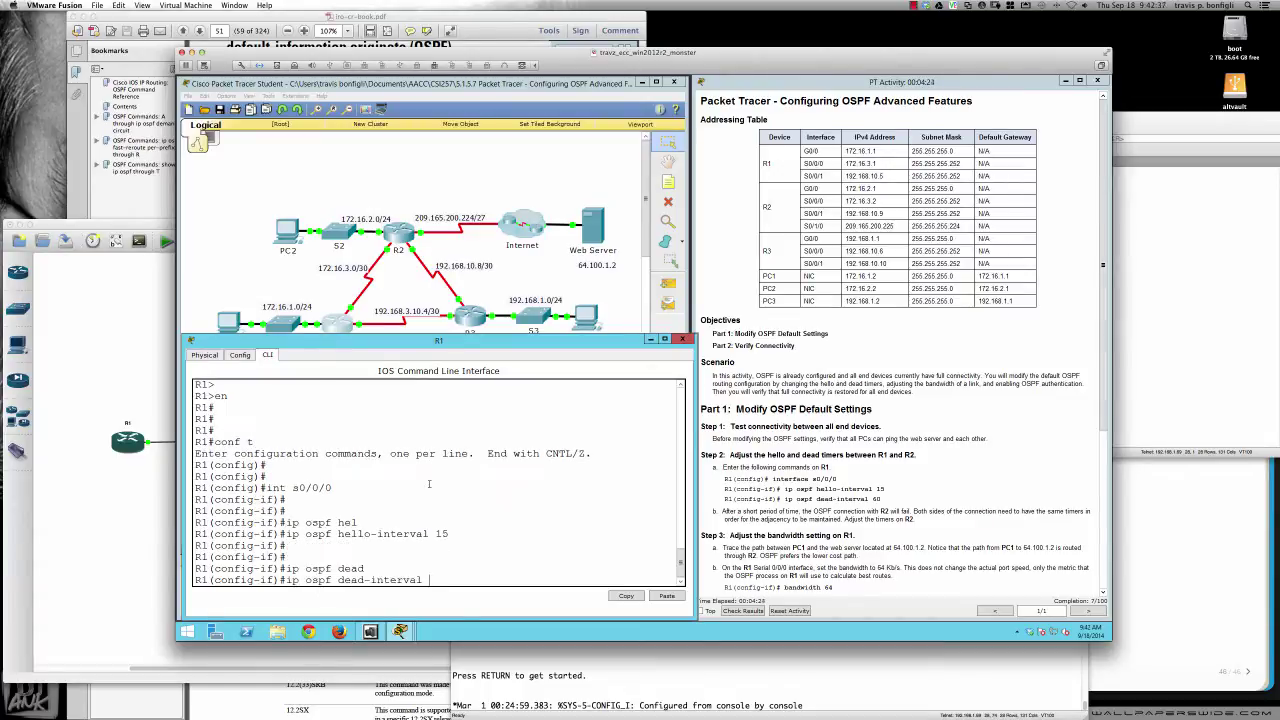
type("60")
key("Return")
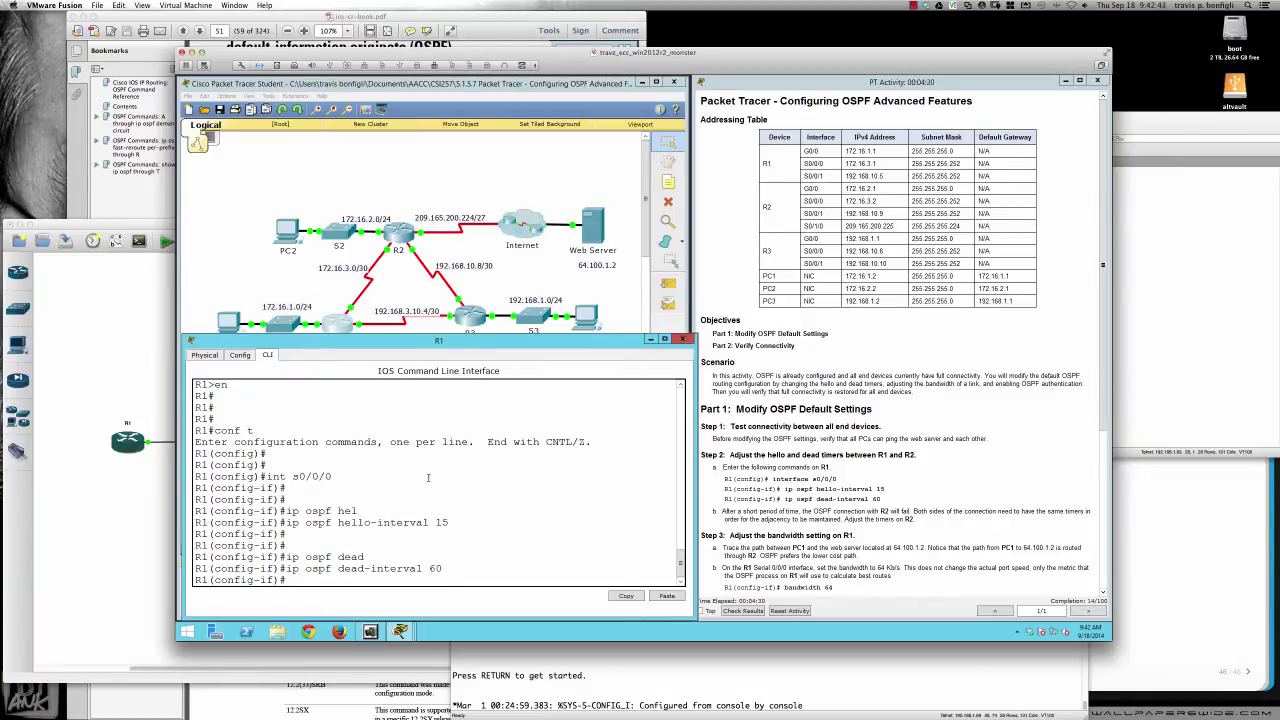
Run do sh int s0/0/0 on R1 and page through the output past --More--
type("do sh int g0/0/0")
key("BackSpace")
key("BackSpace")
key("BackSpace")
key("BackSpace")
key("BackSpace")
key("BackSpace")
type("s0/0/0")
key("Return")
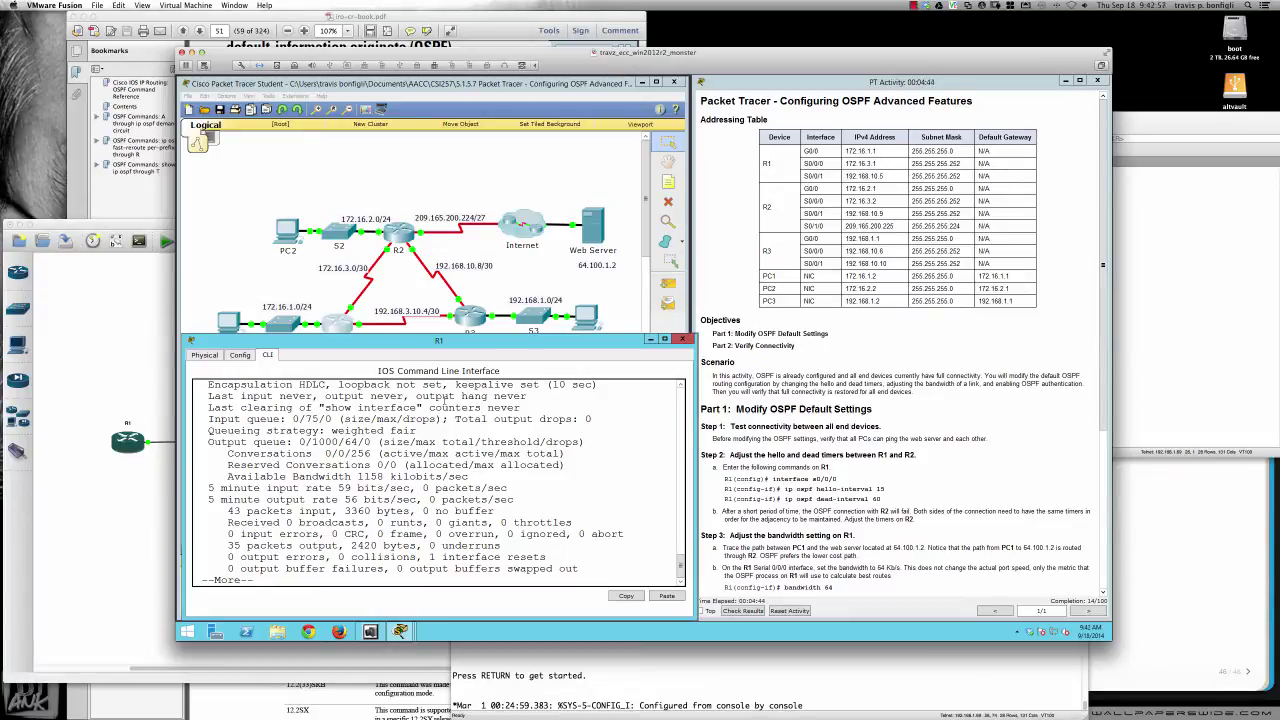
scroll(445, 400, "up", 2)
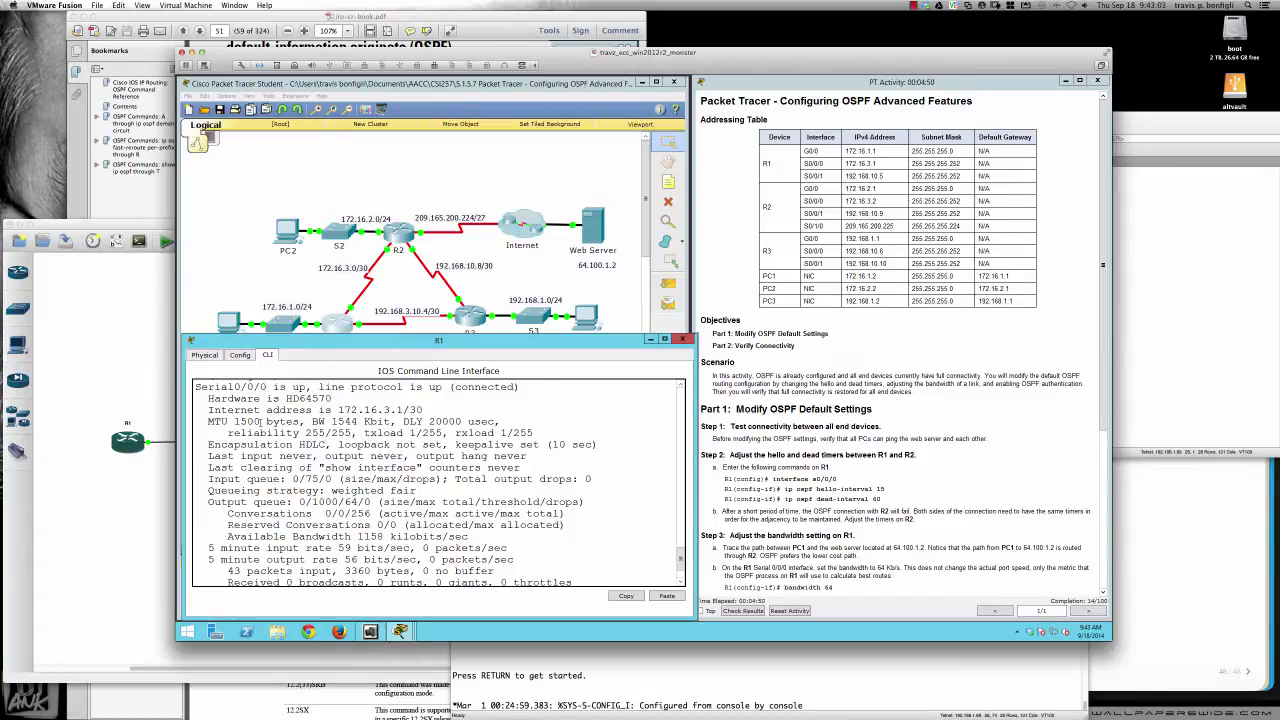
scroll(372, 452, "down", 2)
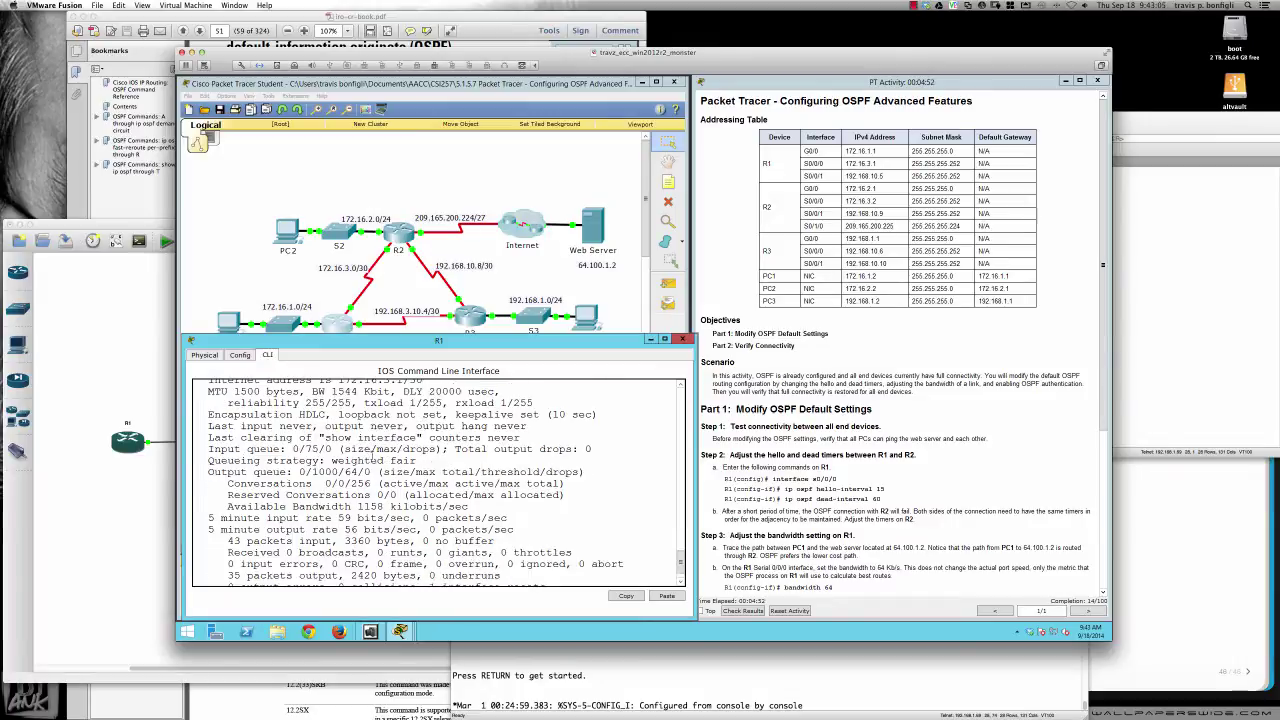
key("space")
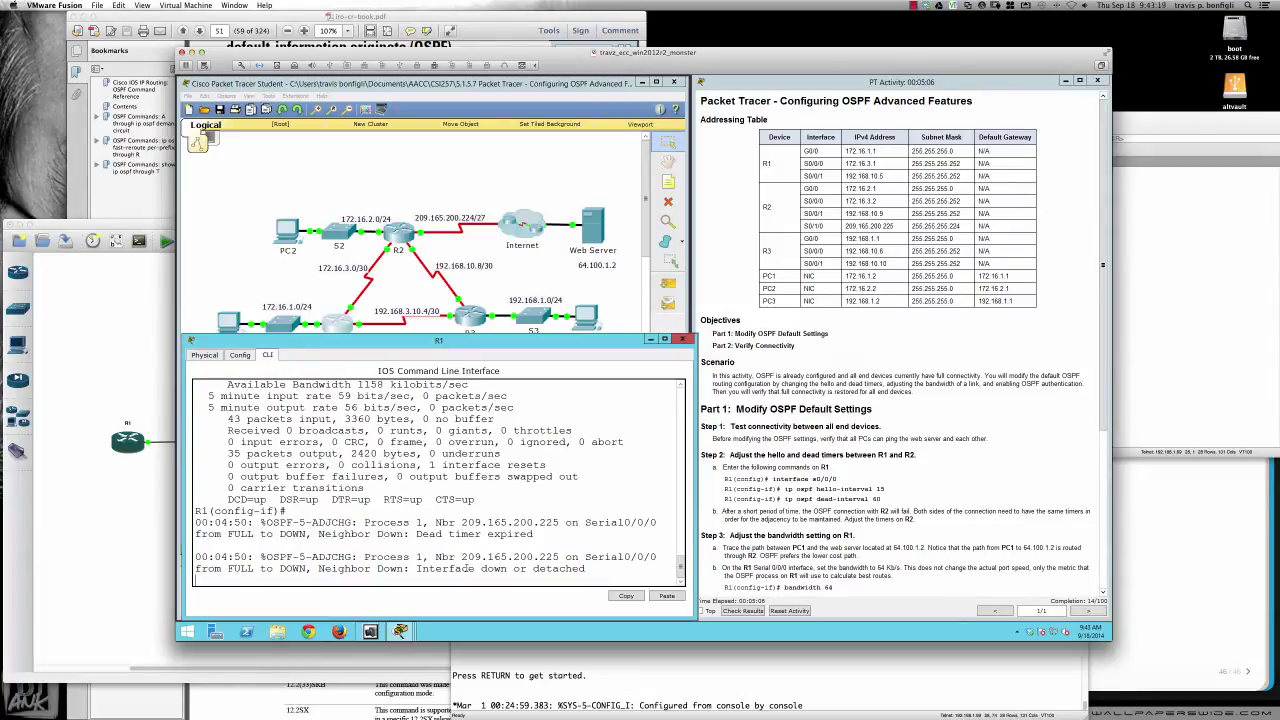
On R2, list OSPF neighbors and display the OSPF link-state database
left_click(400, 235)
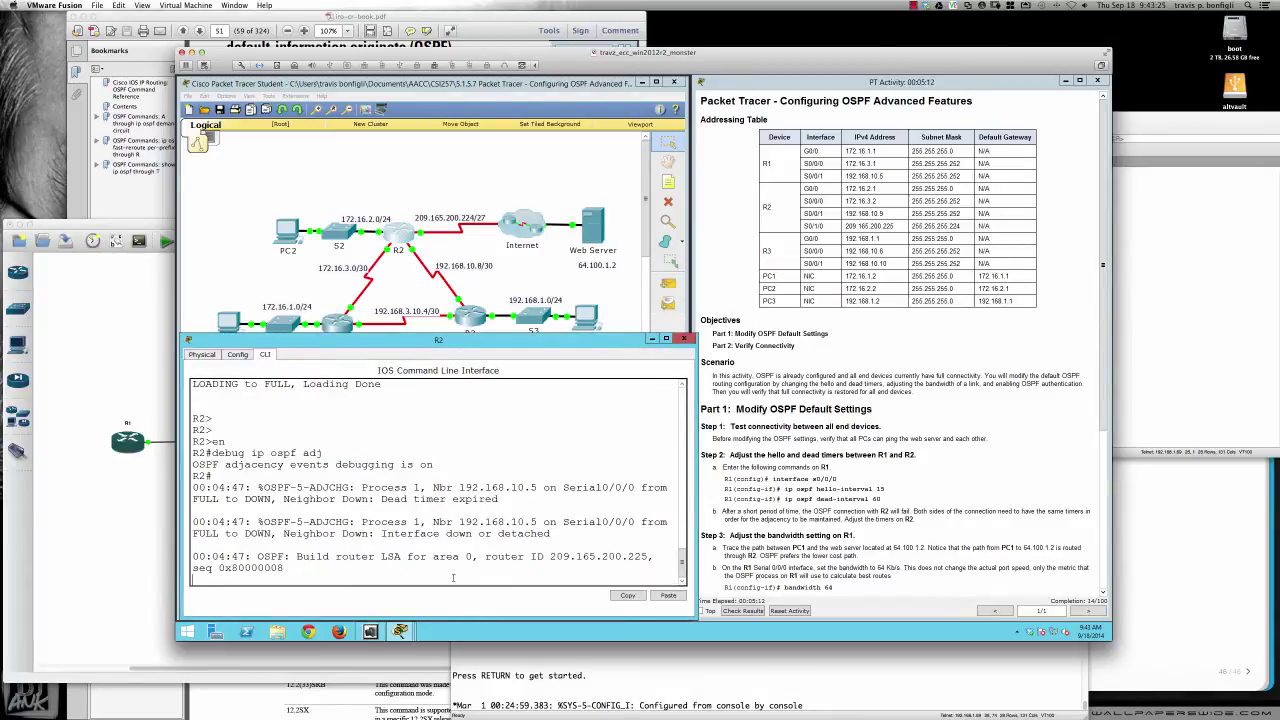
key("Return")
key("Return")
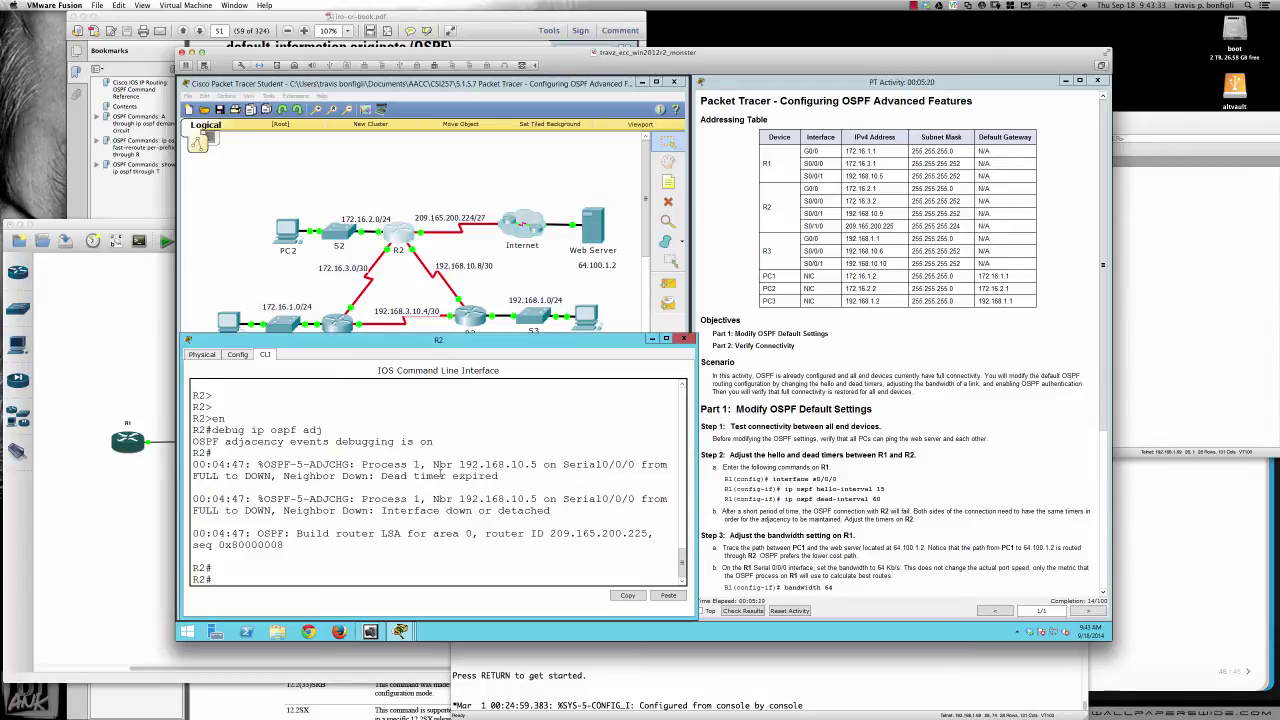
type("sh ip ospf ne")
key("Tab")
key("Return")
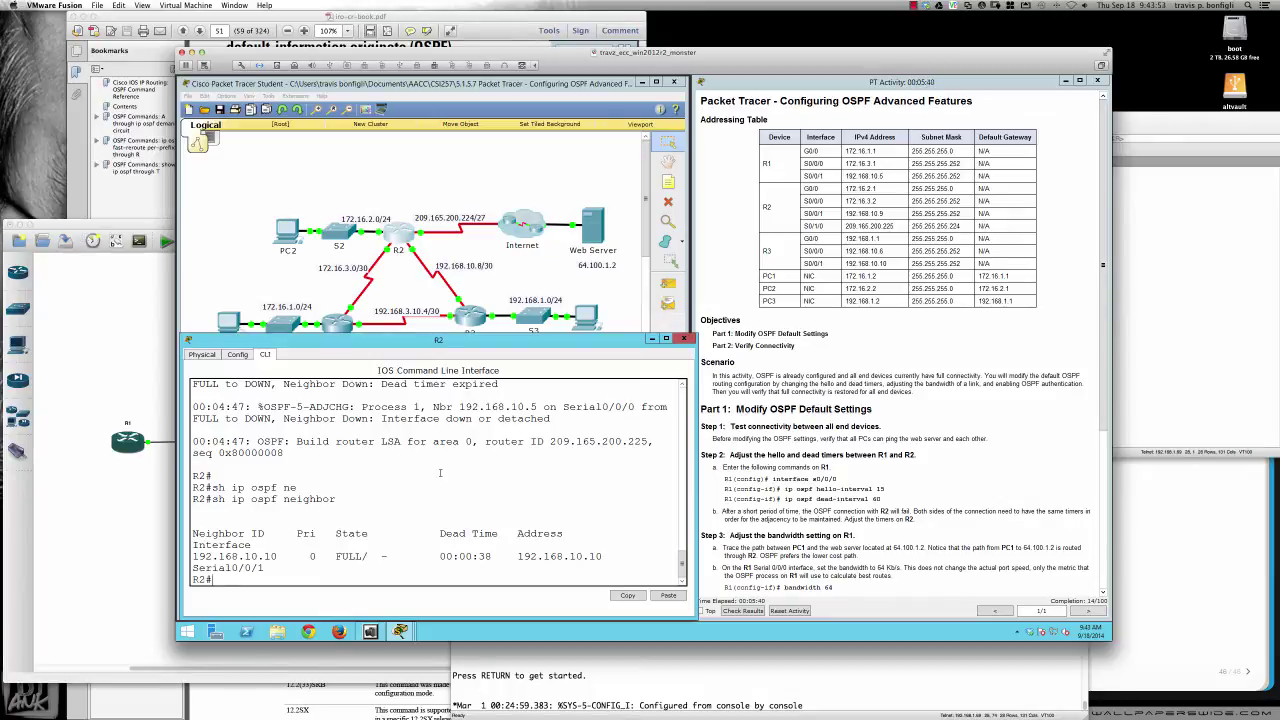
key("Return")
key("Return")
key("Return")
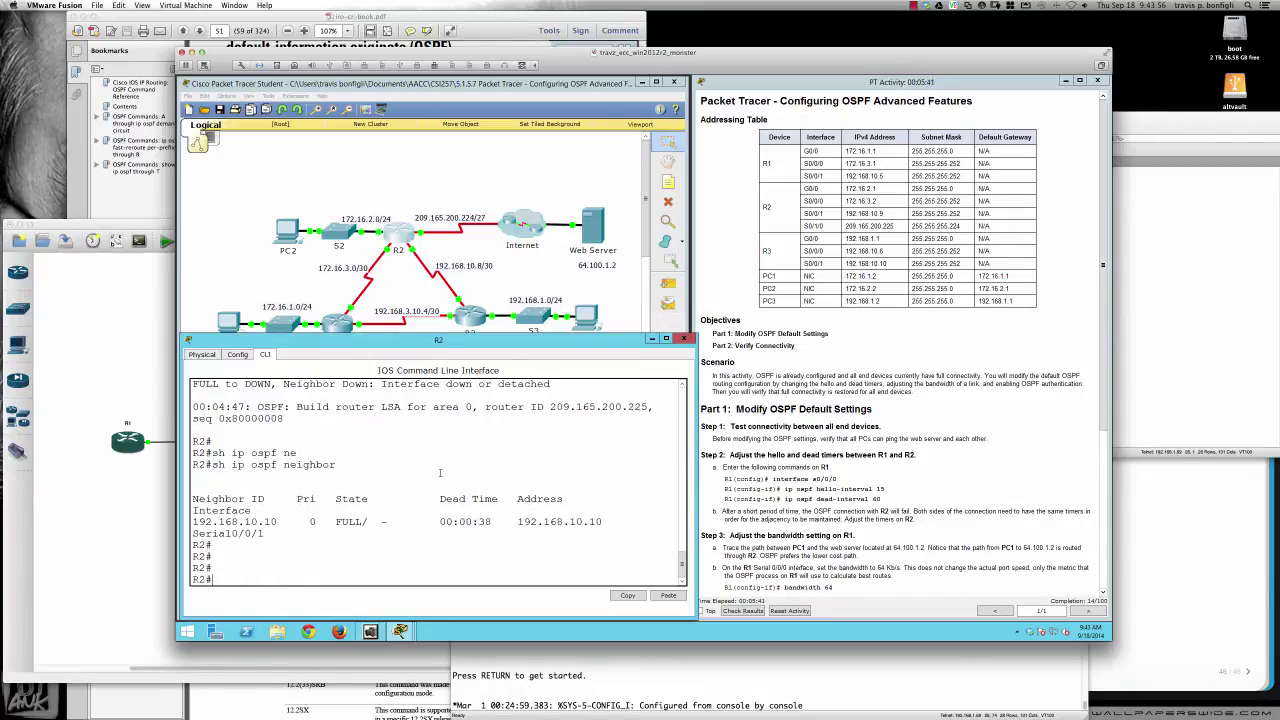
type("sh ip ospf data")
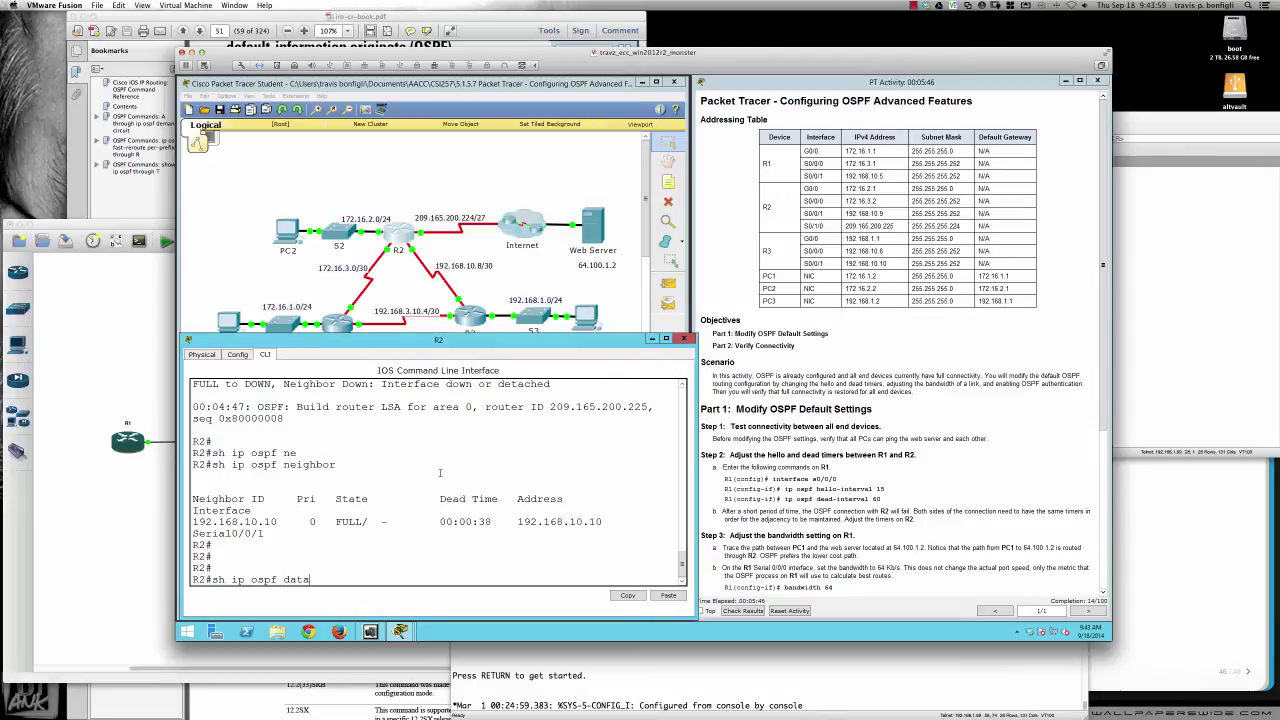
key("Return")
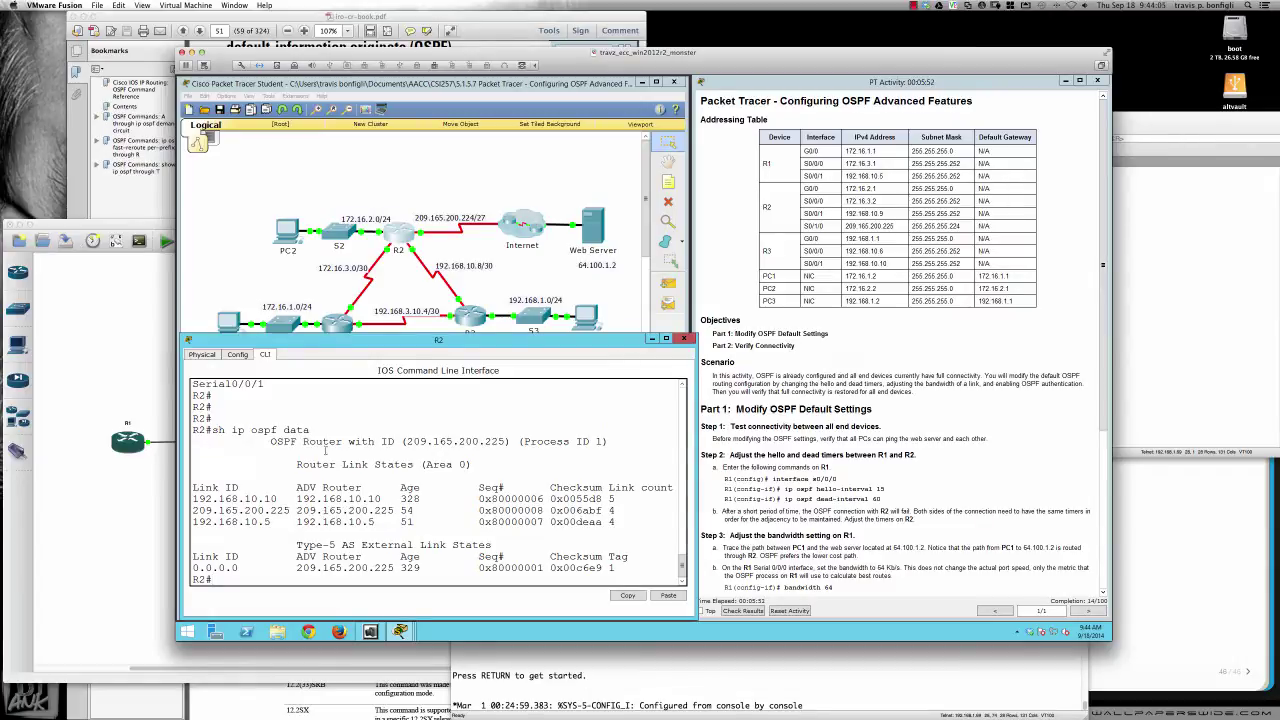
Leave configuration mode on R1 with end
left_click(340, 328)
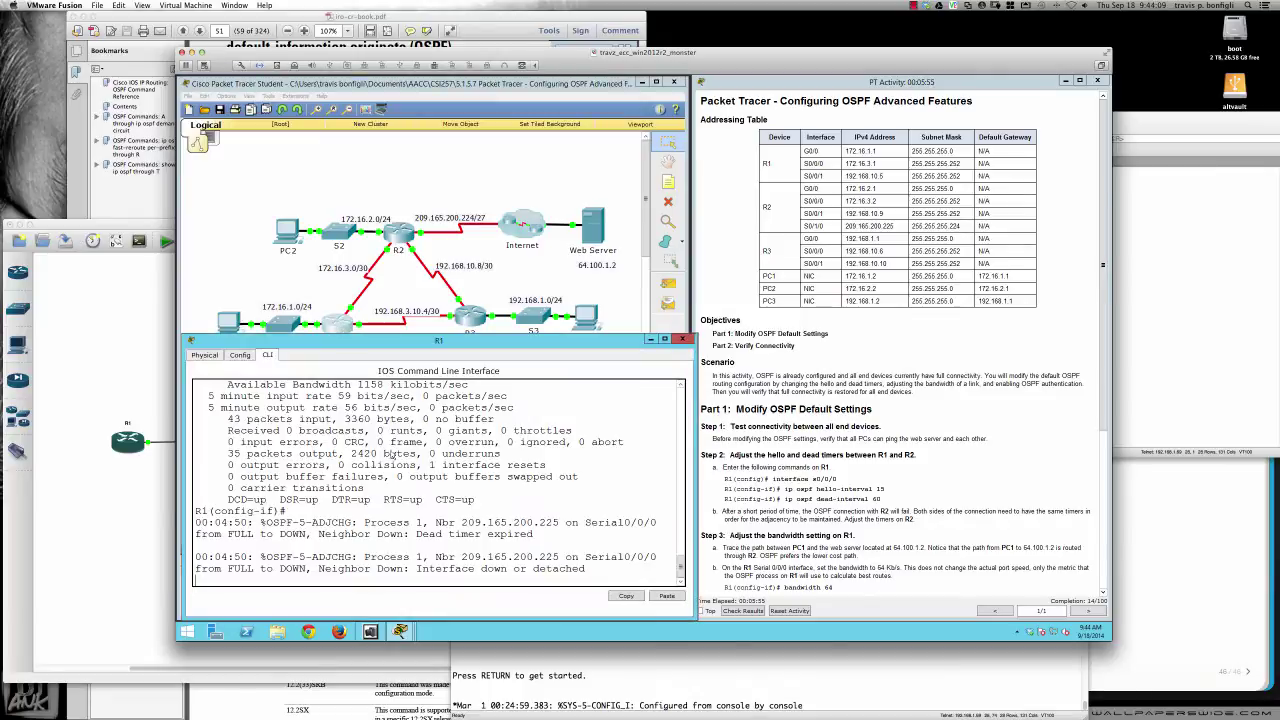
key("Return")
key("Return")
key("Return")
key("Return")
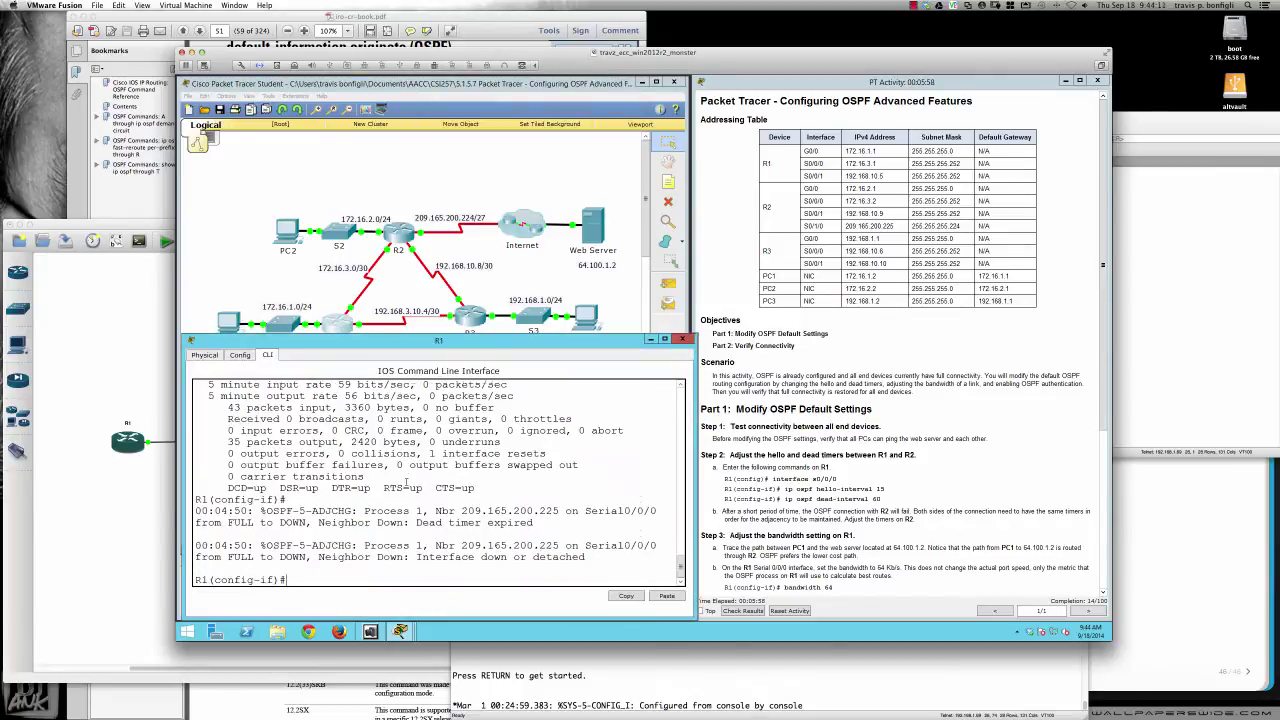
type("end")
key("Return")
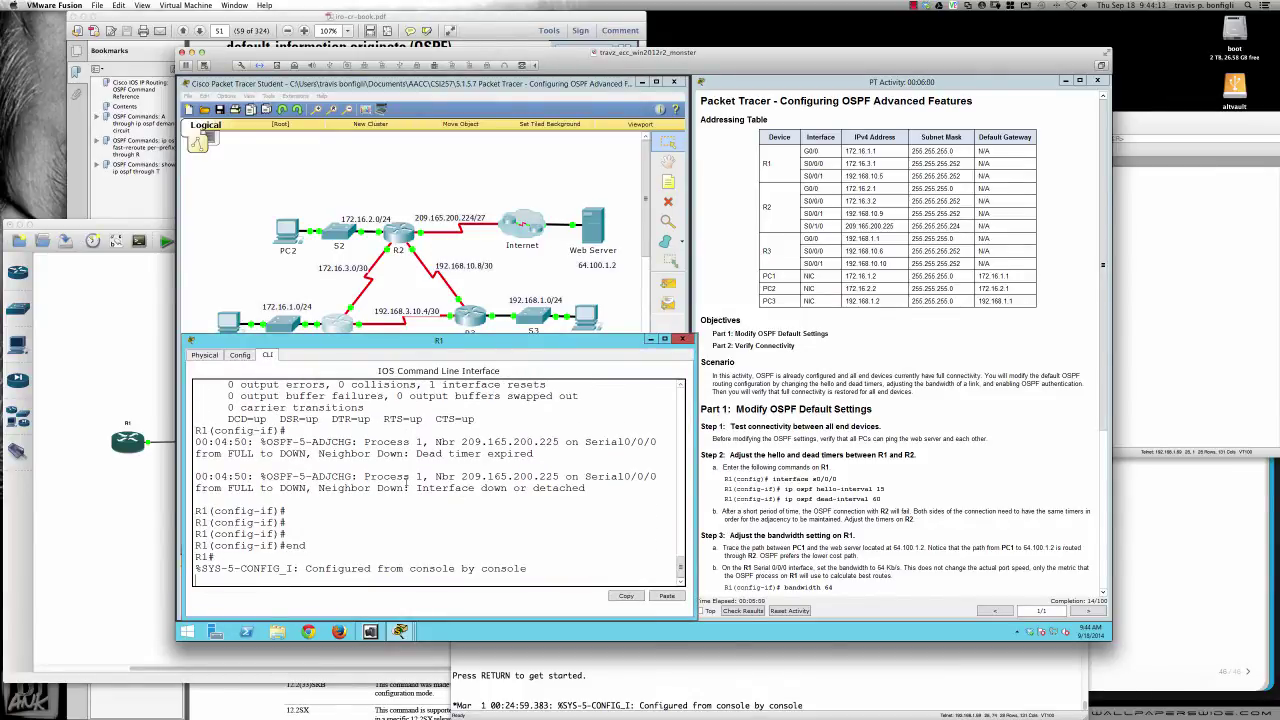
key("Return")
key("Return")
key("Return")
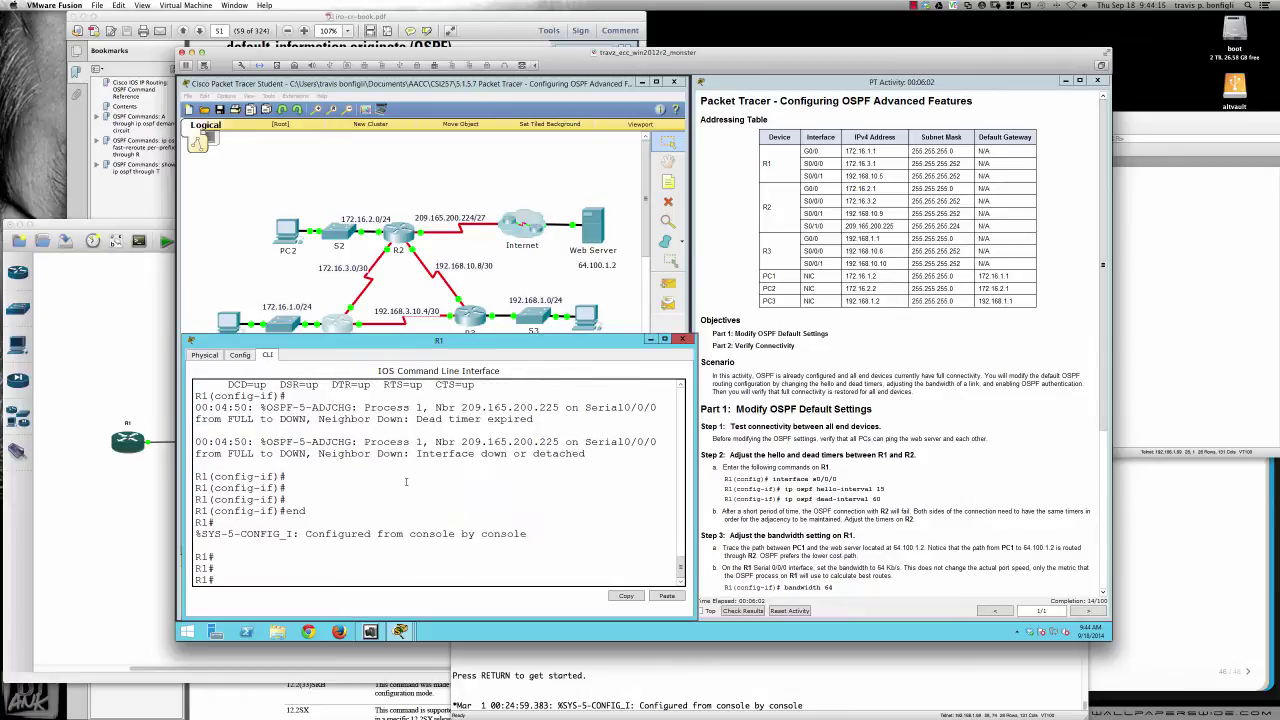
scroll(731, 535, "down", 3)
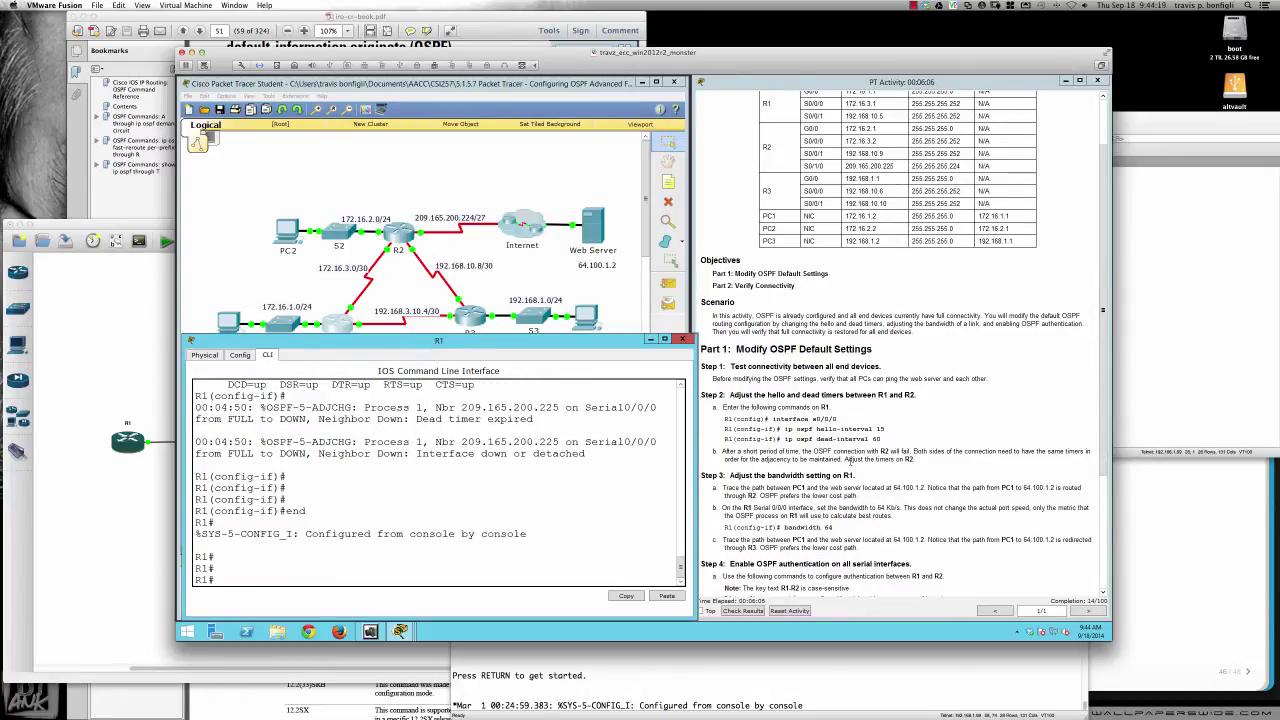
On R2, enter interface s0/0/0 and set ip ospf hello-interval 15
left_click(400, 240)
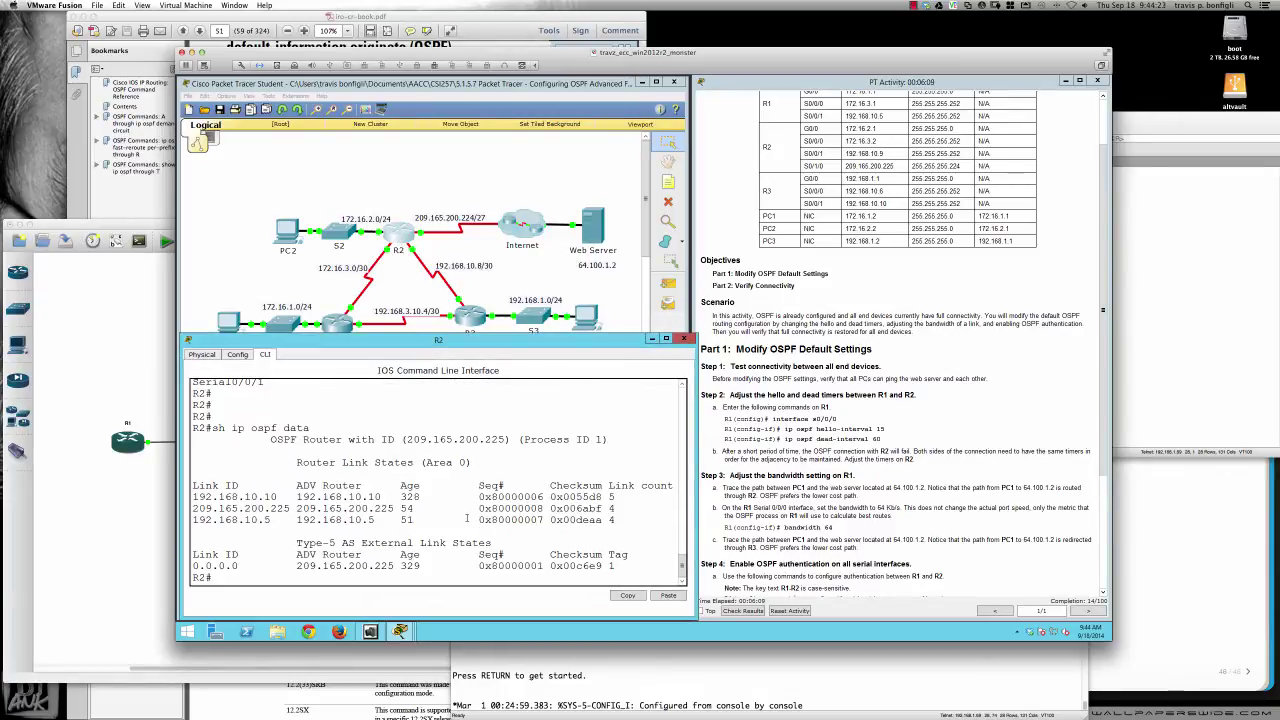
key("Return")
key("Return")
type("conf t")
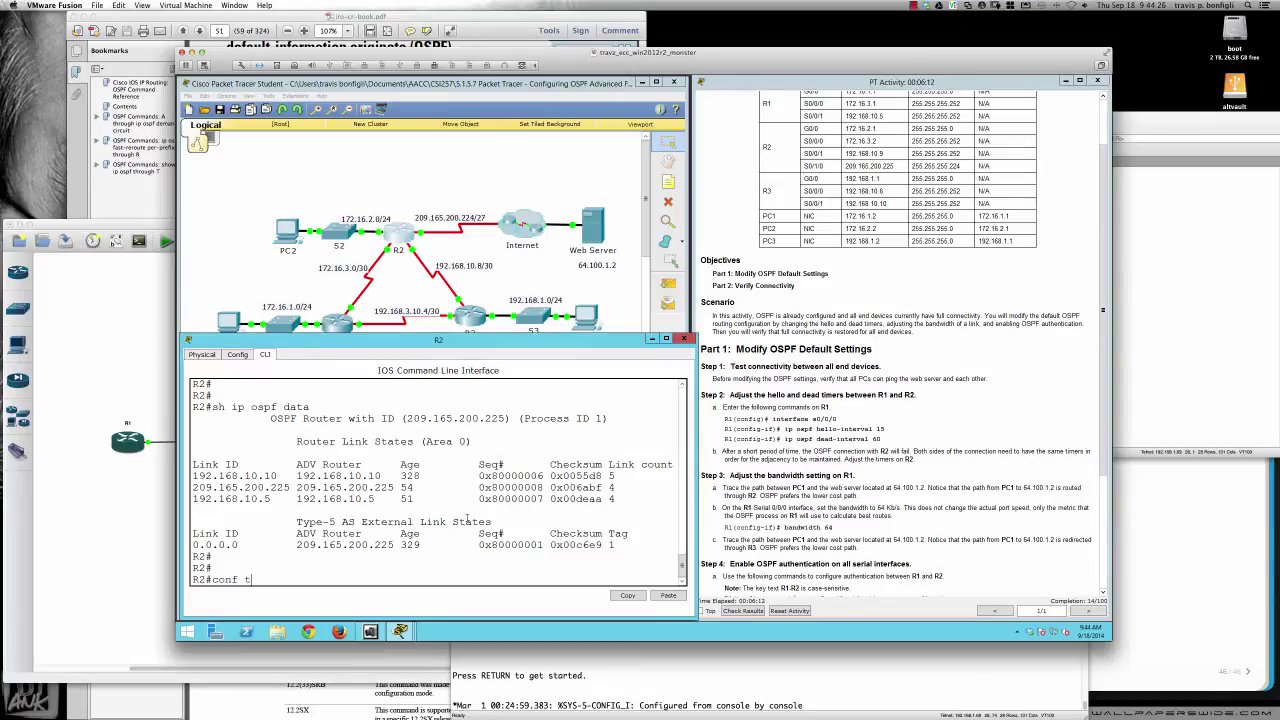
key("Return")
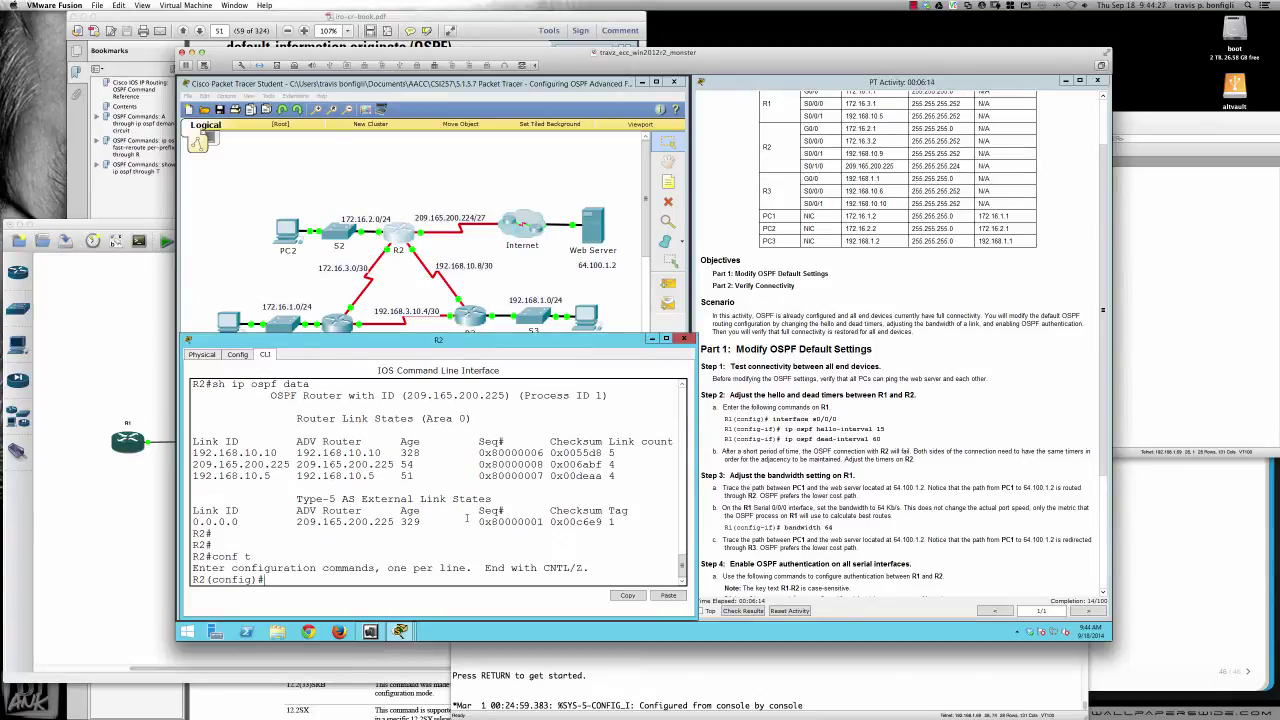
type("int s0/0/0")
key("Return")
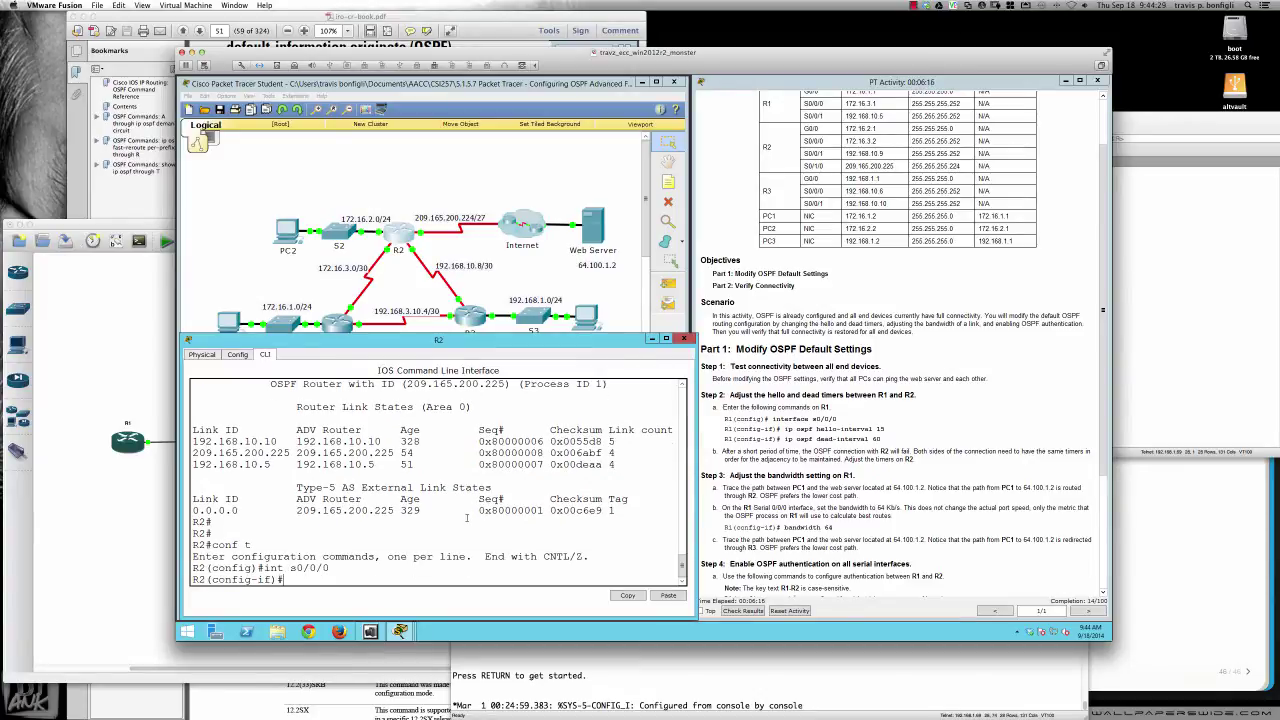
type("ip ospf hel")
key("Tab")
type("?")
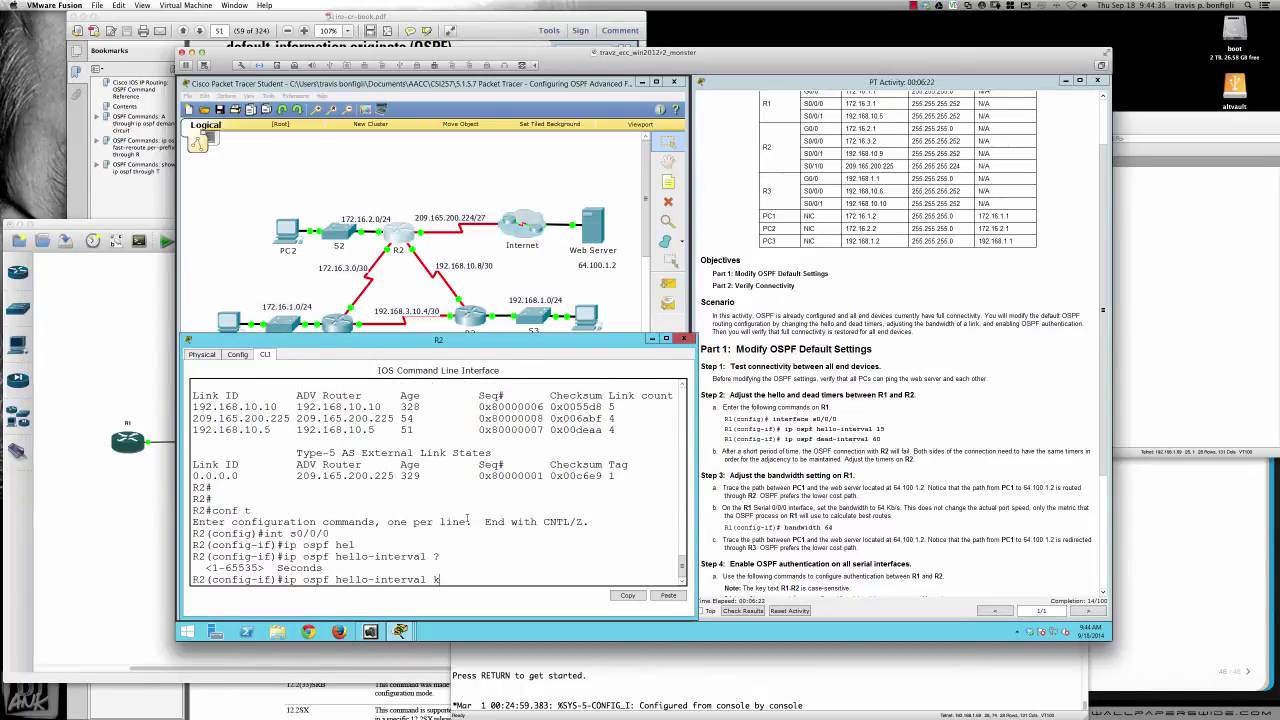
key("BackSpace")
type("15")
key("Return")
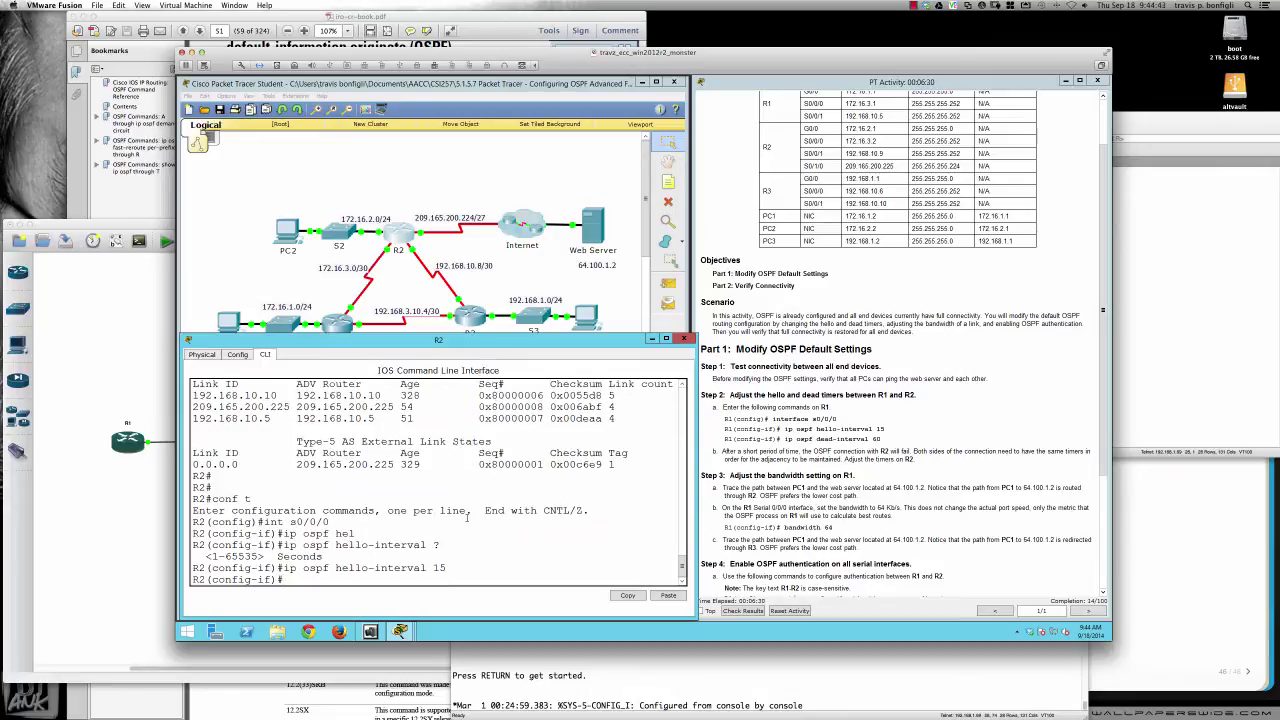
Set ip ospf dead-interval 60 on R2's Serial0/0/0
key("Up")
key("BackSpace")
key("BackSpace")
key("BackSpace")
key("BackSpace")
key("BackSpace")
key("BackSpace")
key("BackSpace")
key("BackSpace")
key("BackSpace")
key("BackSpace")
key("BackSpace")
key("BackSpace")
key("BackSpace")
key("BackSpace")
key("BackSpace")
key("BackSpace")
key("BackSpace")
key("BackSpace")
key("BackSpace")
key("BackSpace")
type("pf de")
key("Tab")
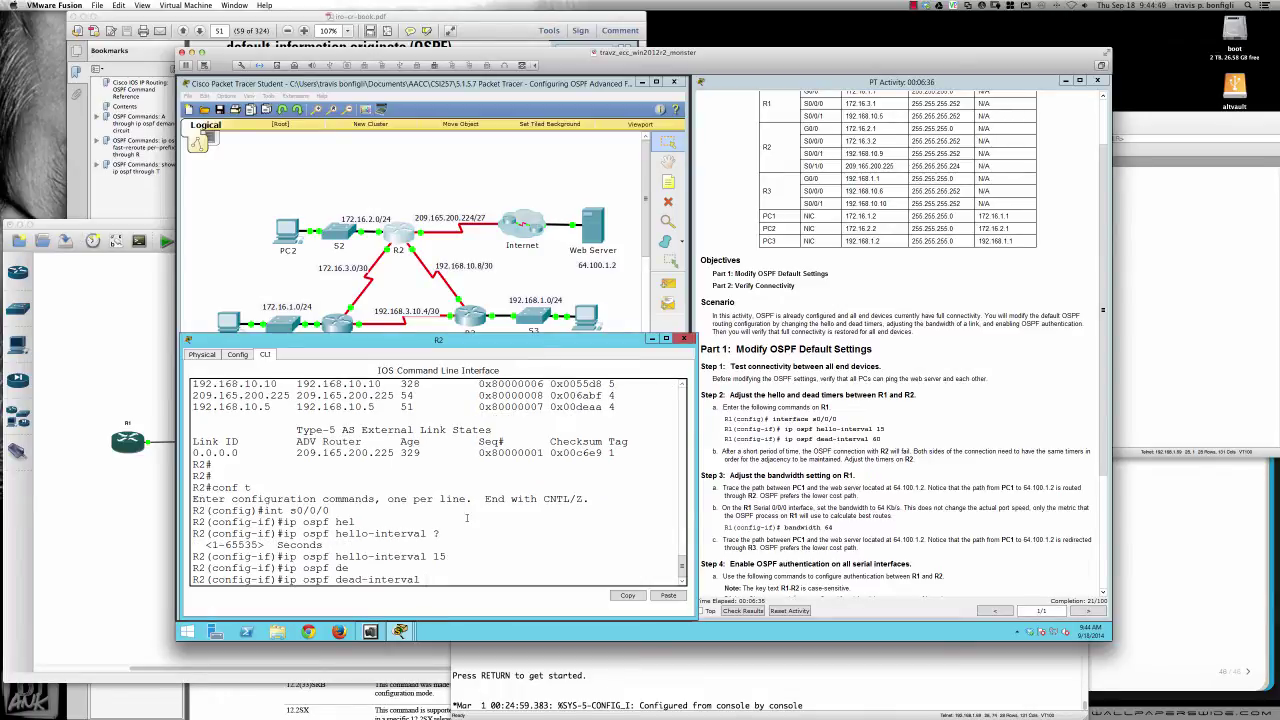
type("60")
key("Return")
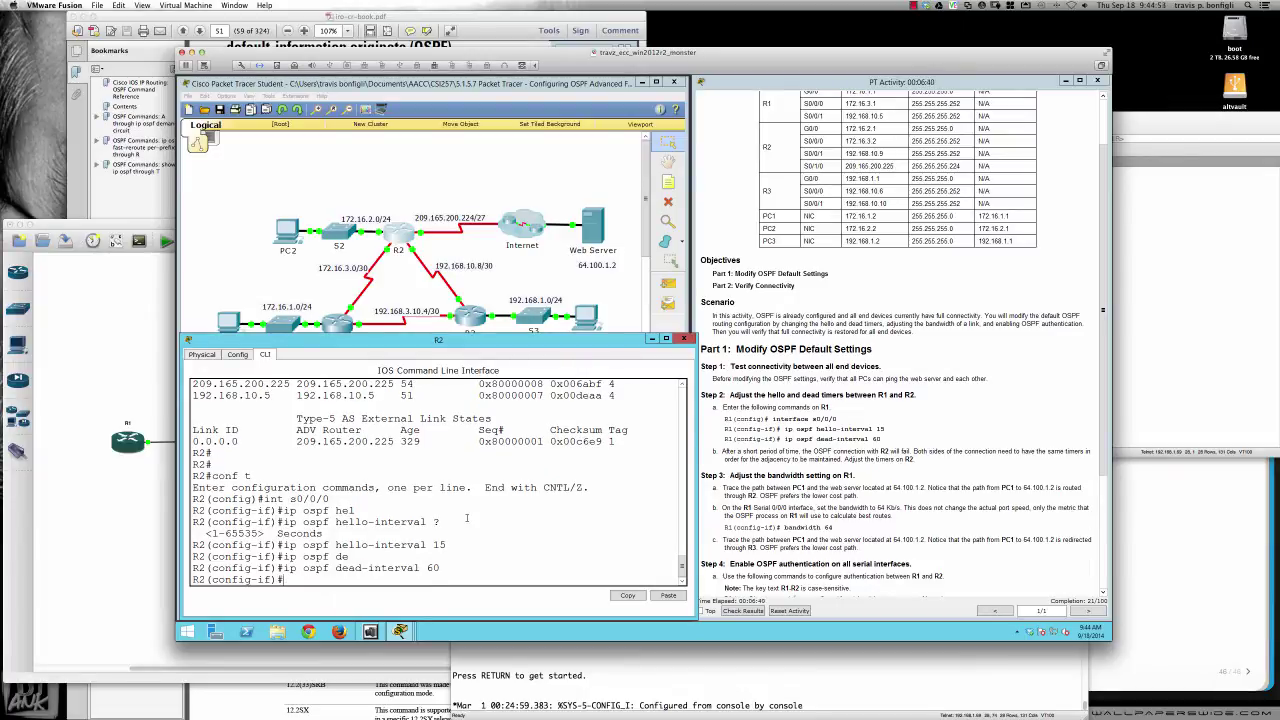
key("Return")
key("Return")
key("Return")
key("Return")
key("Return")
key("Return")
key("Return")
key("Return")
key("Return")
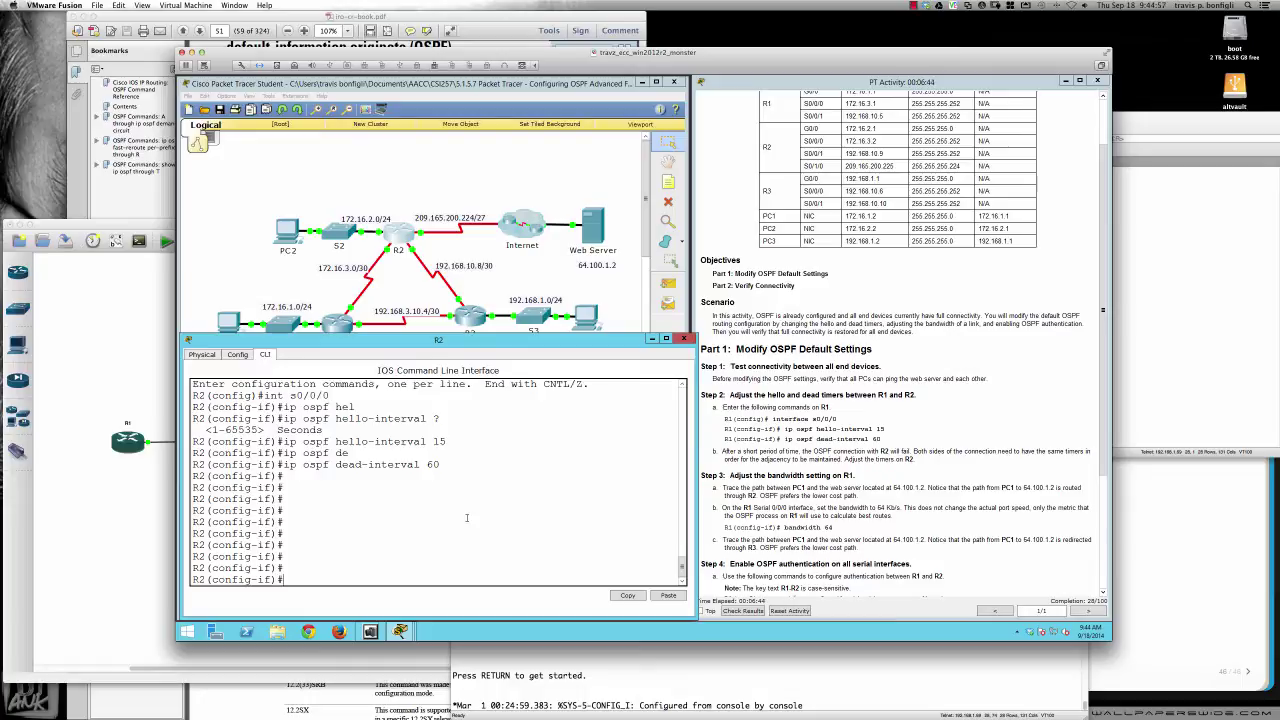
Display R2's Serial0/0/0 details with do sh int s0/0/0
type("do sh int s0/0/0")
key("Return")
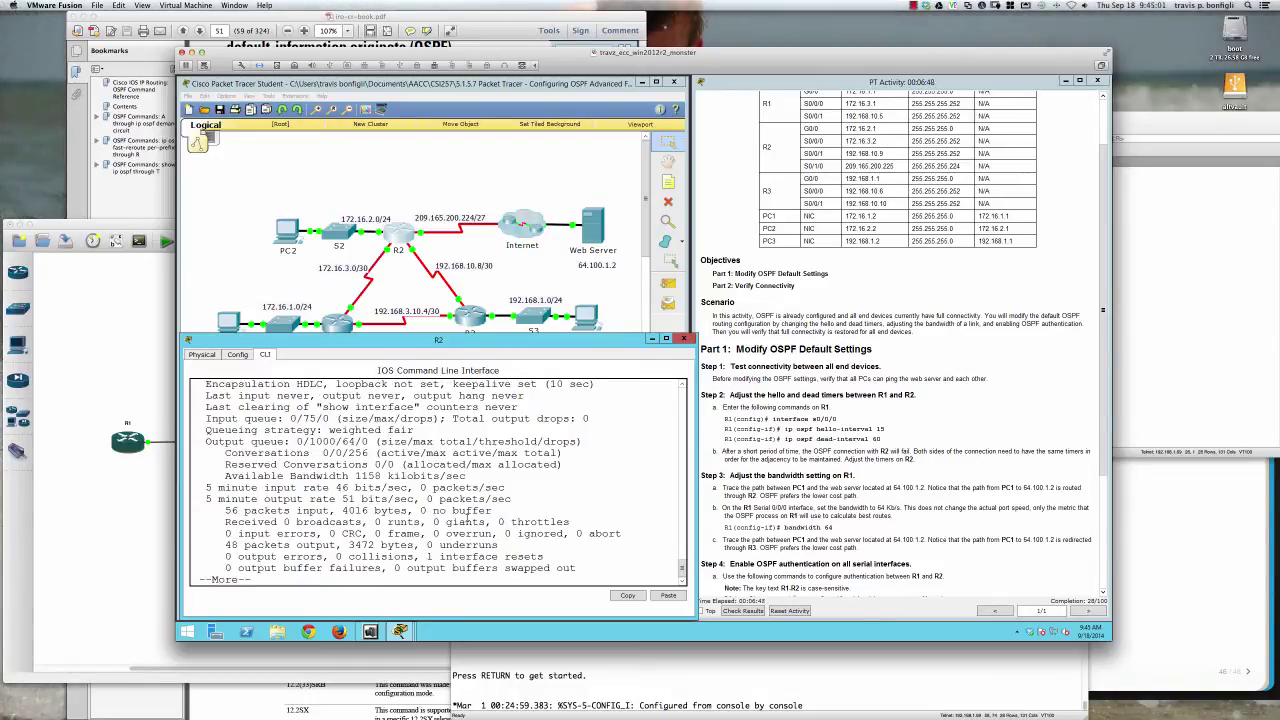
scroll(467, 517, "up", 3)
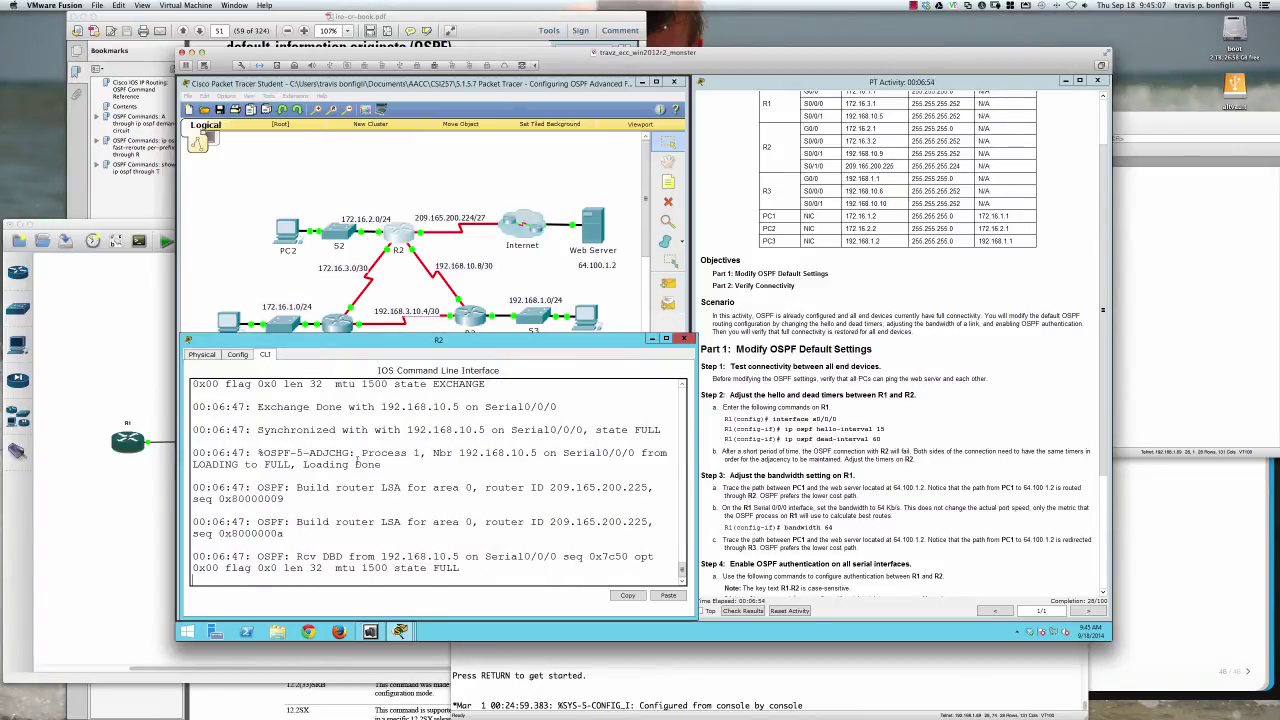
scroll(357, 464, "up", 10)
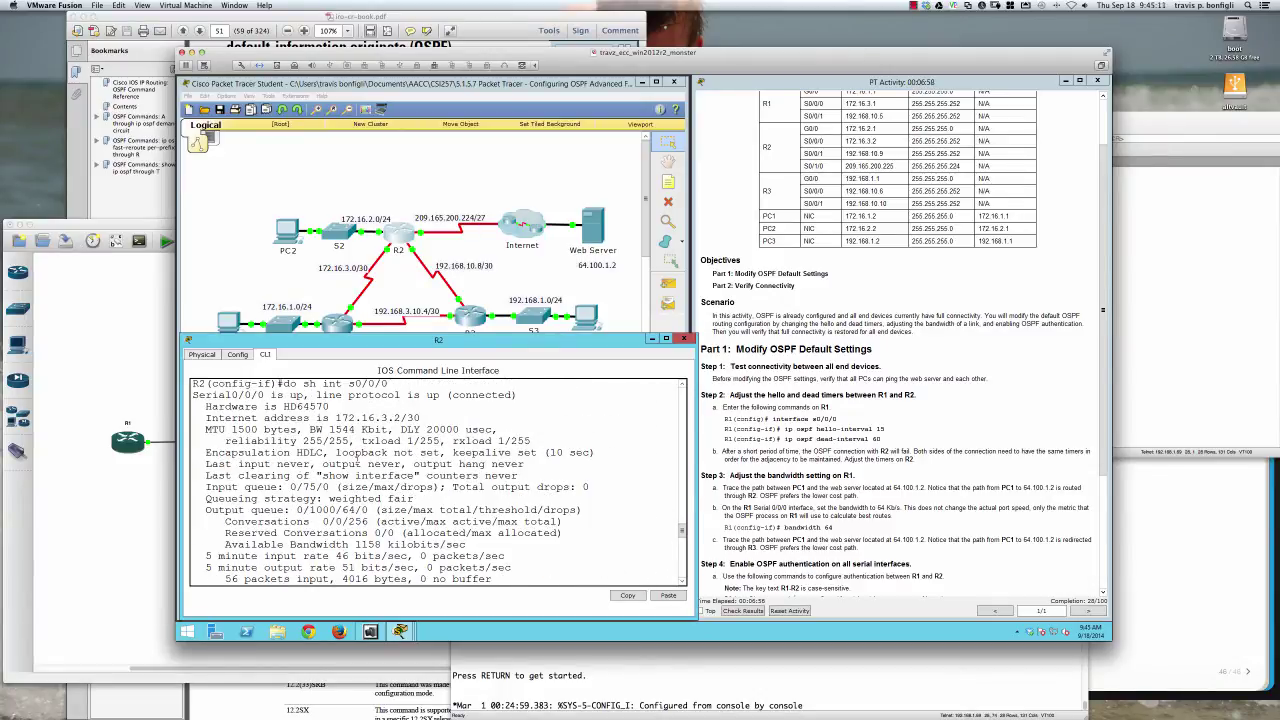
scroll(357, 458, "down", 5)
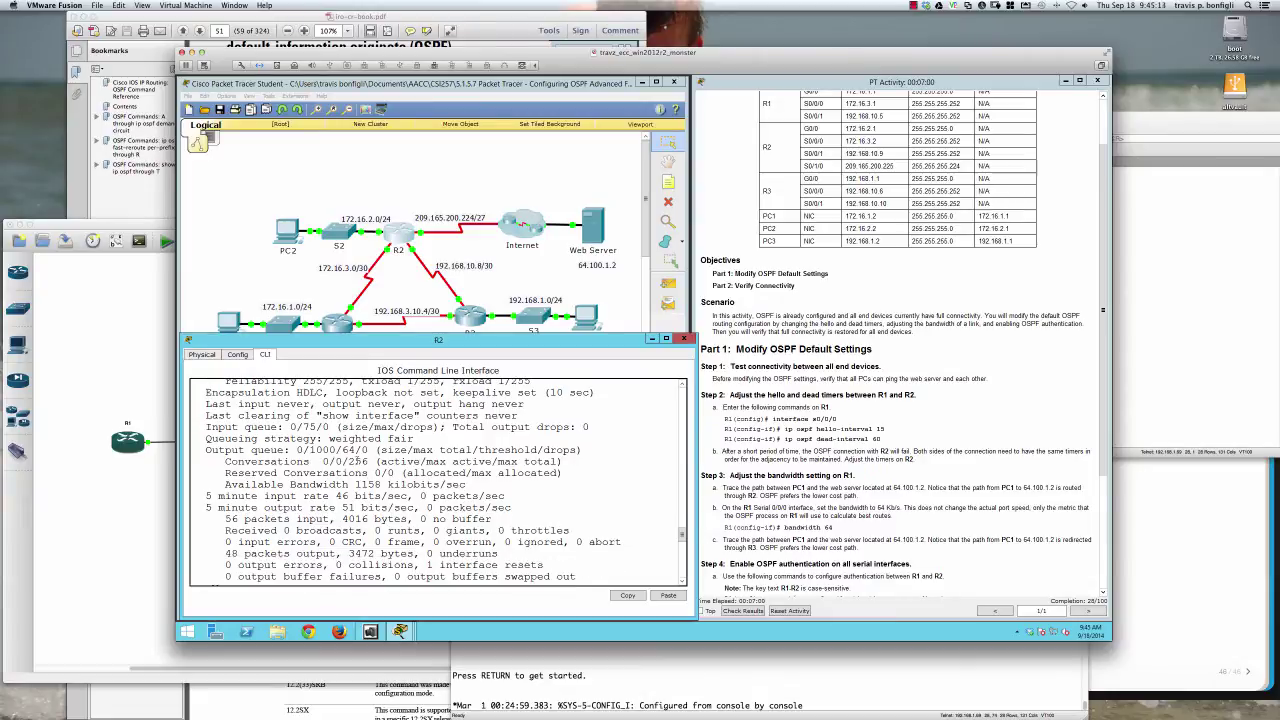
scroll(355, 461, "down", 3)
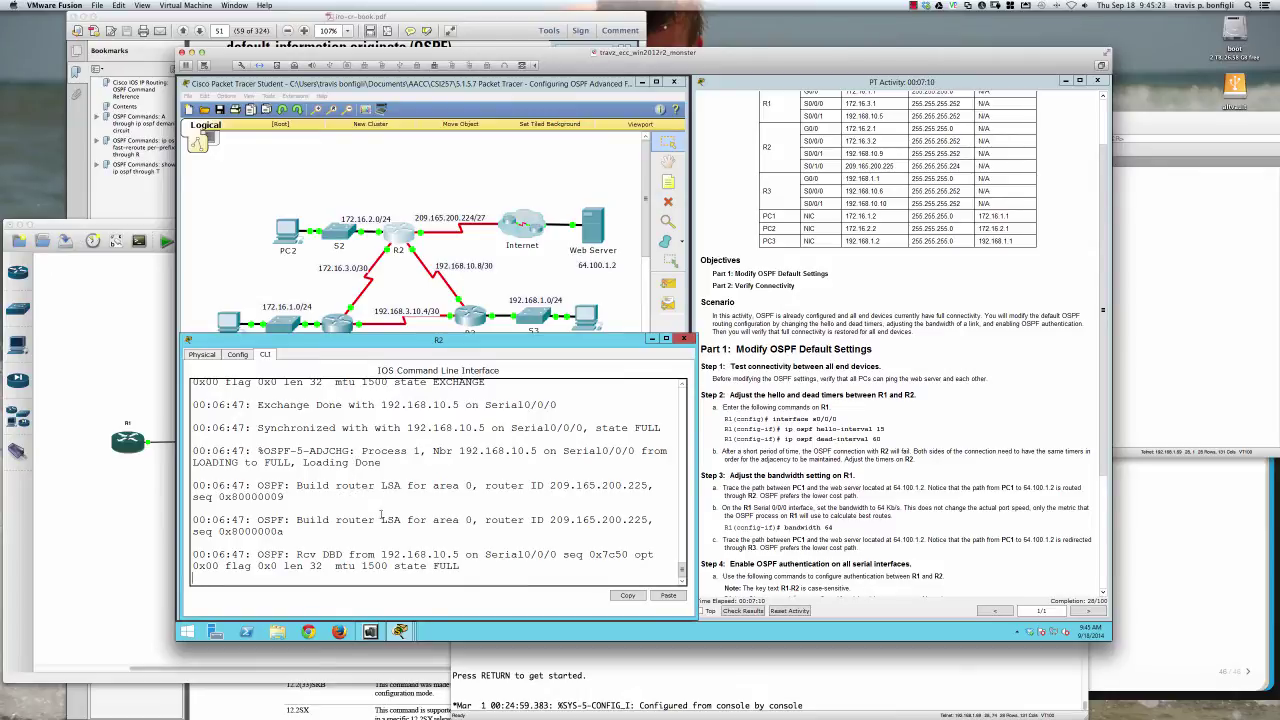
key("Return")
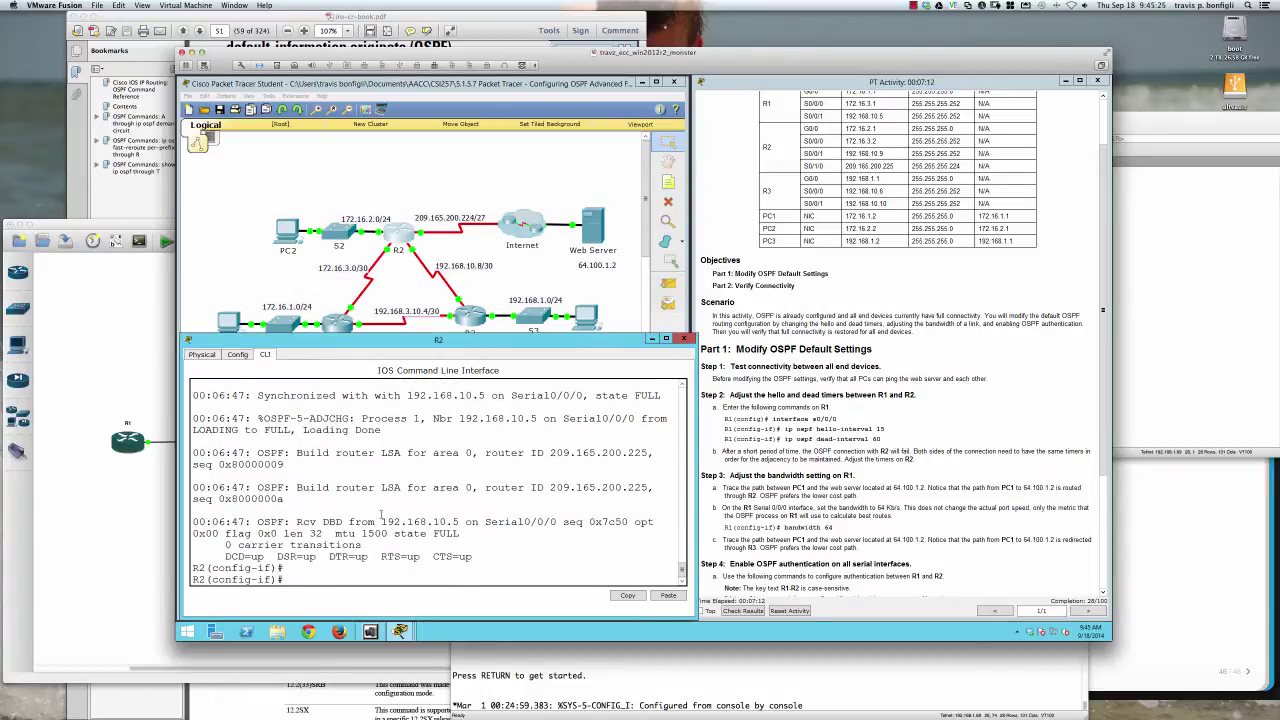
Exit configuration mode on R2 and run sh ip ospf neig to check both adjacencies
type("end")
key("Return")
key("Return")
key("Return")
type("do sh")
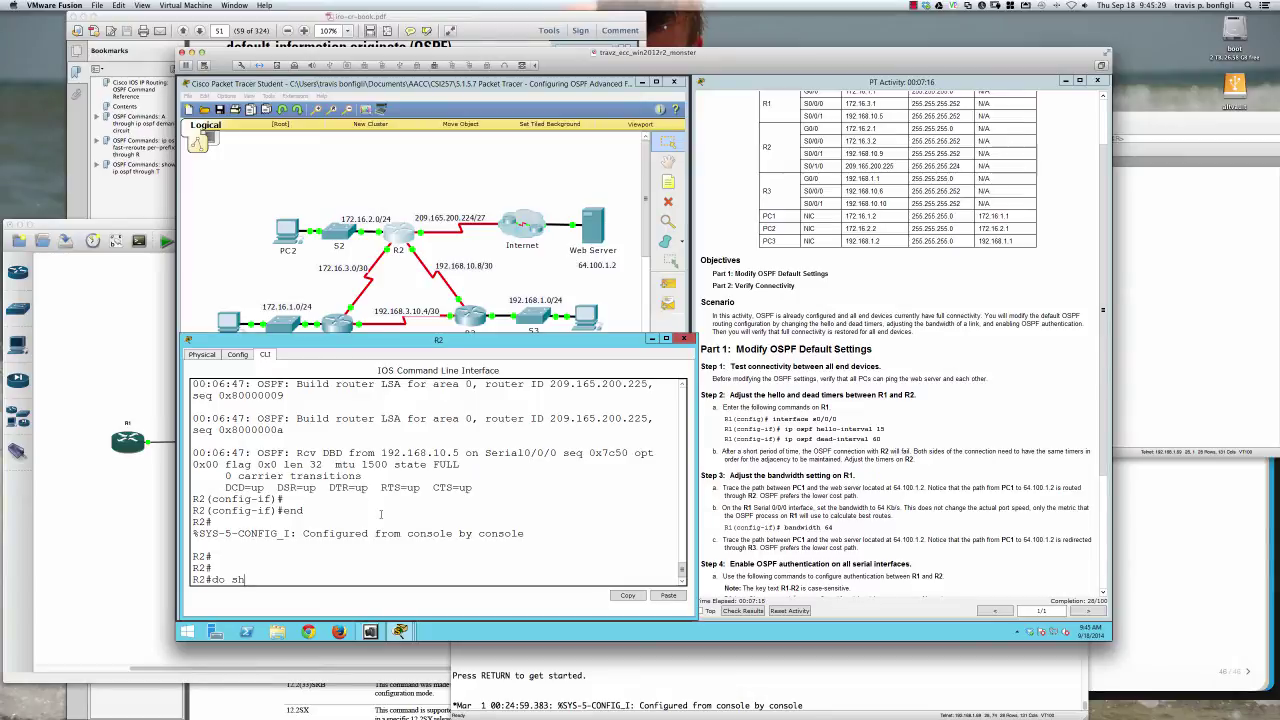
key("BackSpace")
key("BackSpace")
key("BackSpace")
key("BackSpace")
key("BackSpace")
type("sh ip ospf neig")
key("Return")
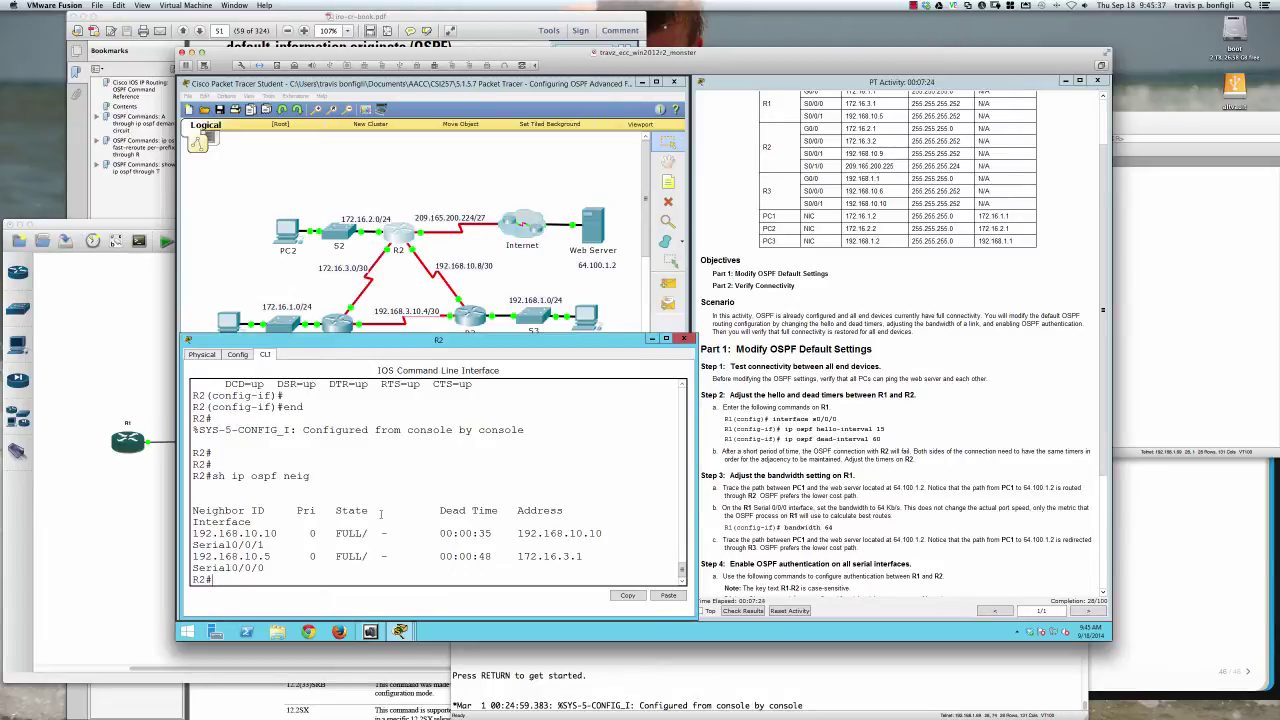
left_click_drag(513, 556, 586, 554)
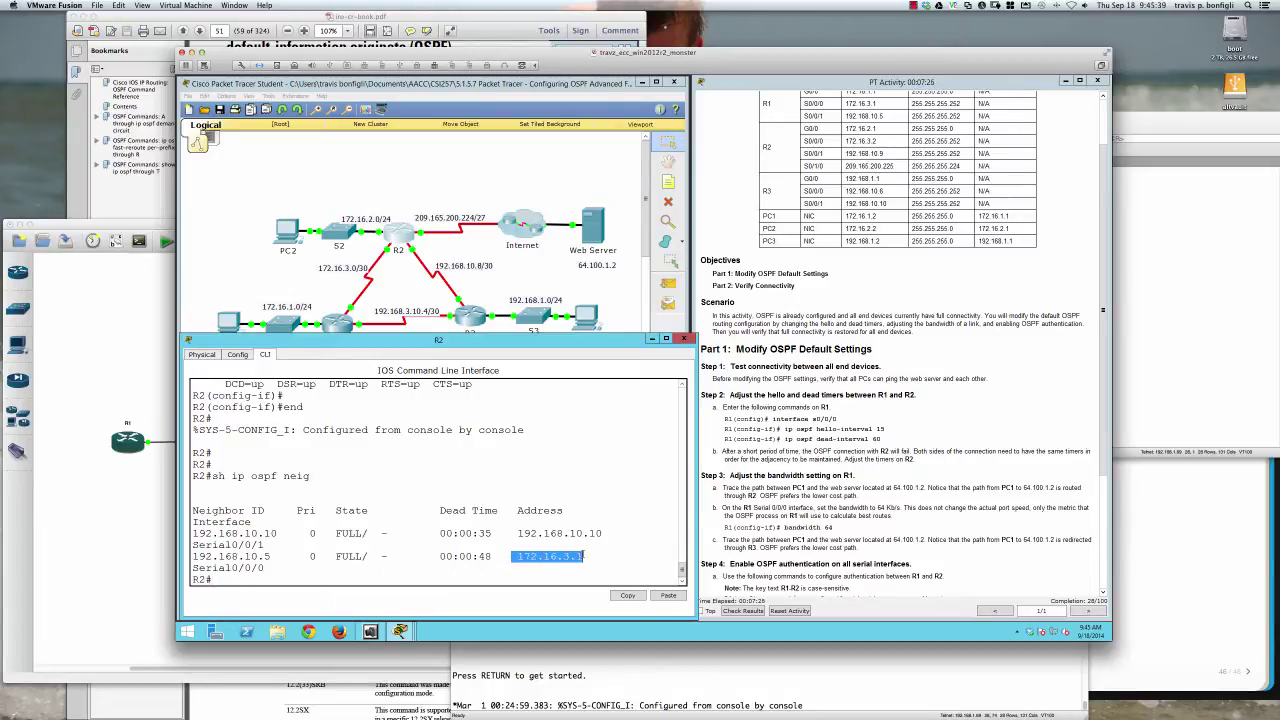
scroll(596, 525, "up", 15)
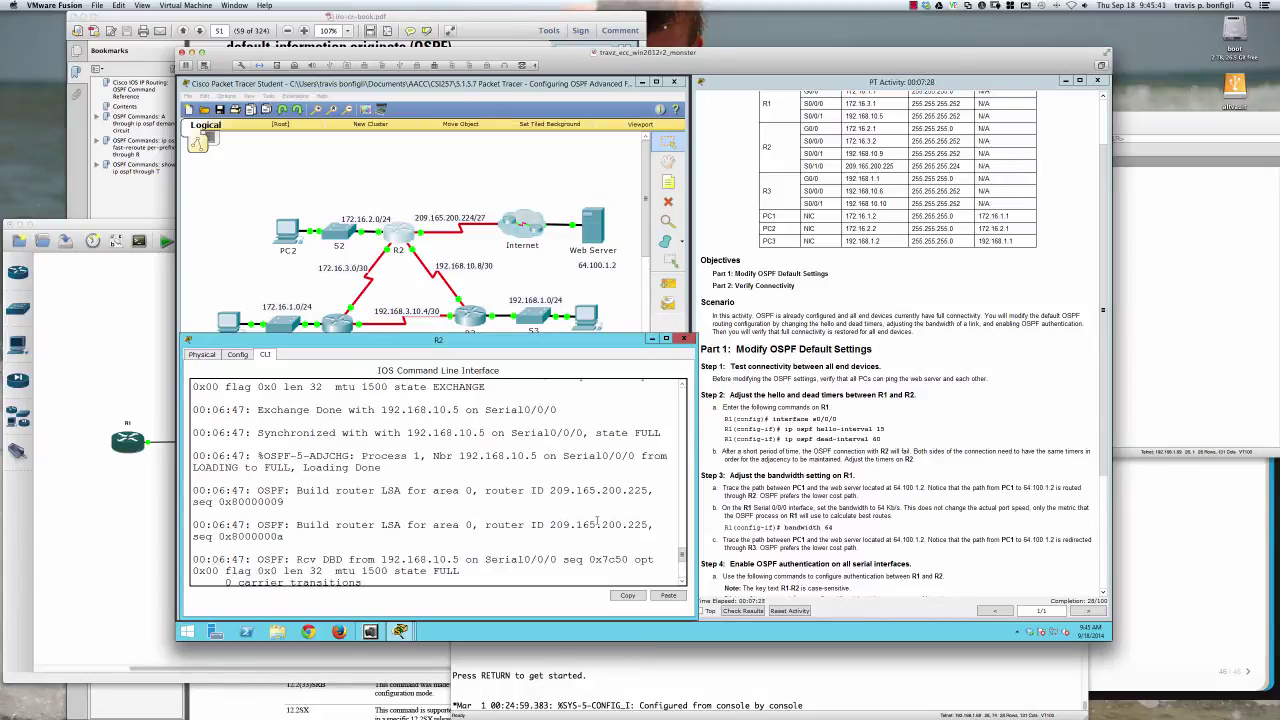
scroll(597, 520, "down", 15)
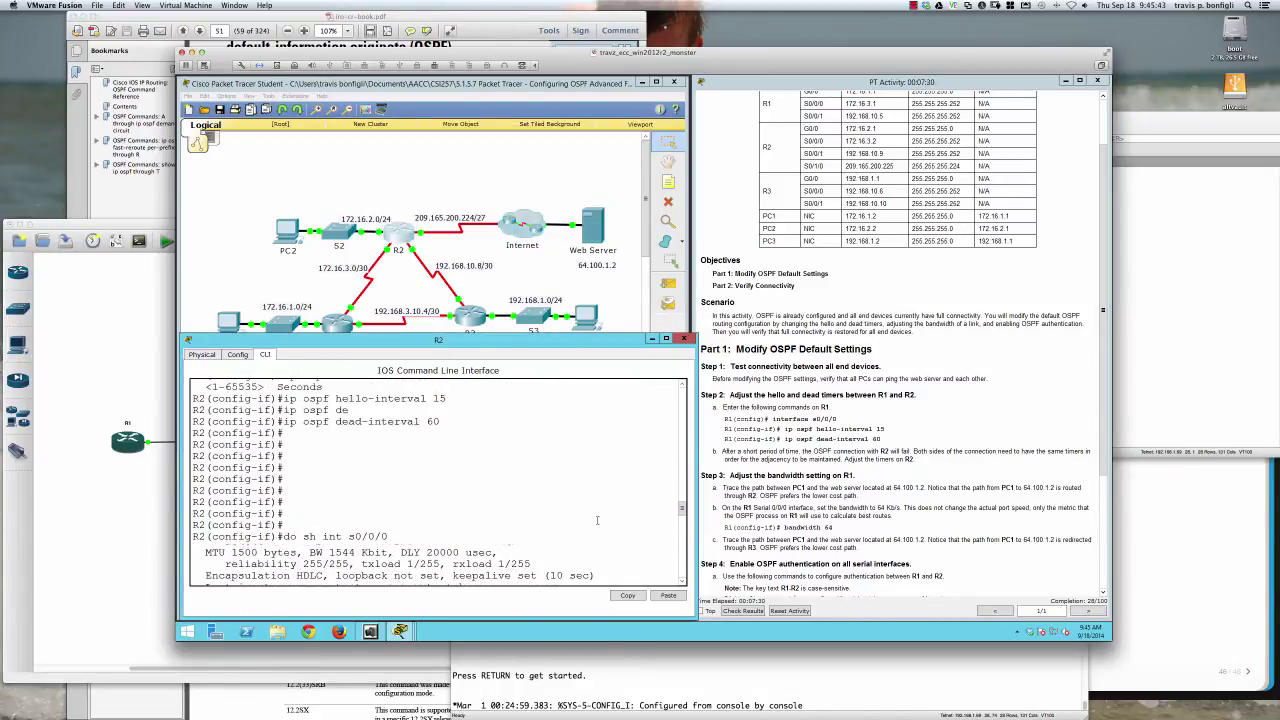
scroll(597, 520, "down", 3)
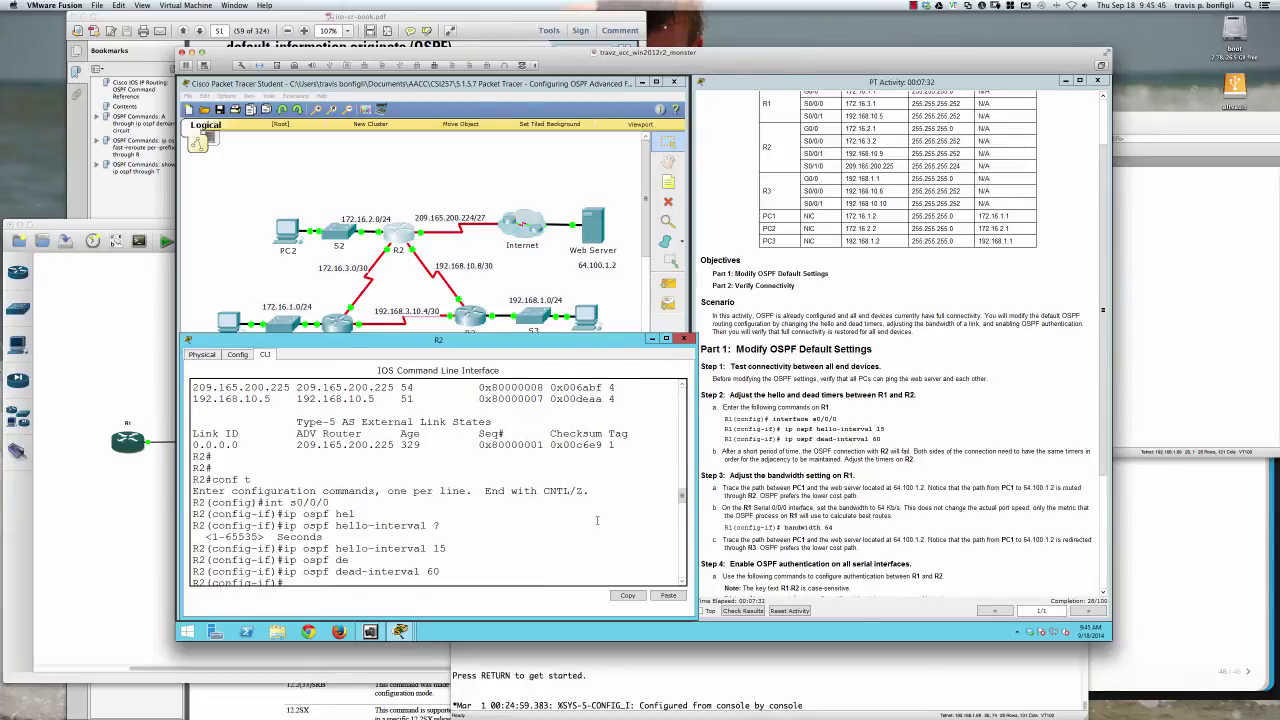
scroll(597, 520, "up", 8)
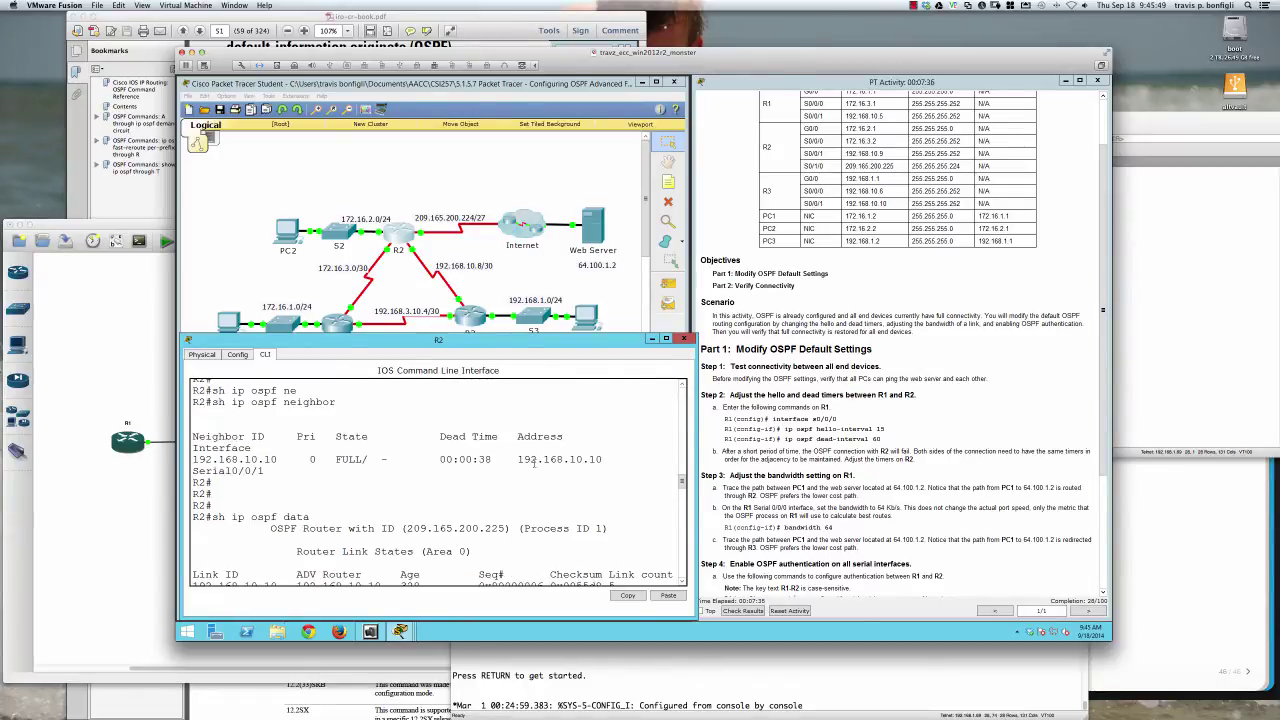
scroll(570, 498, "down", 10)
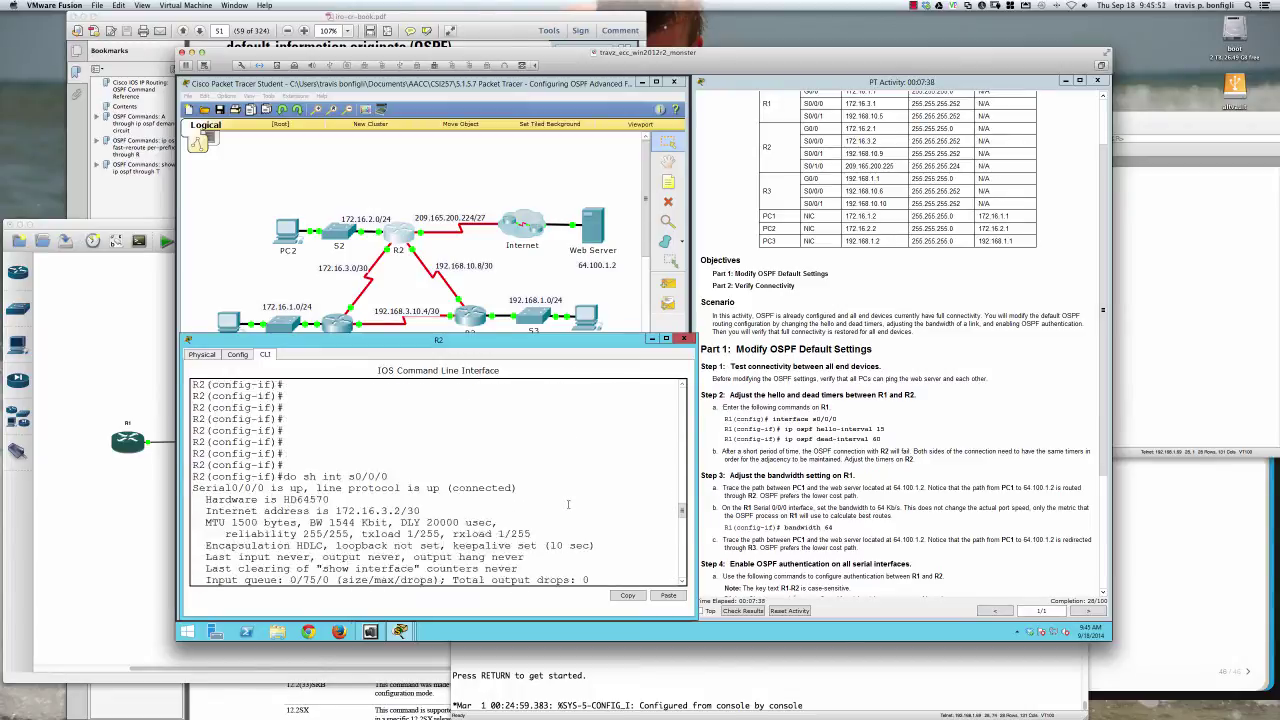
scroll(567, 504, "down", 10)
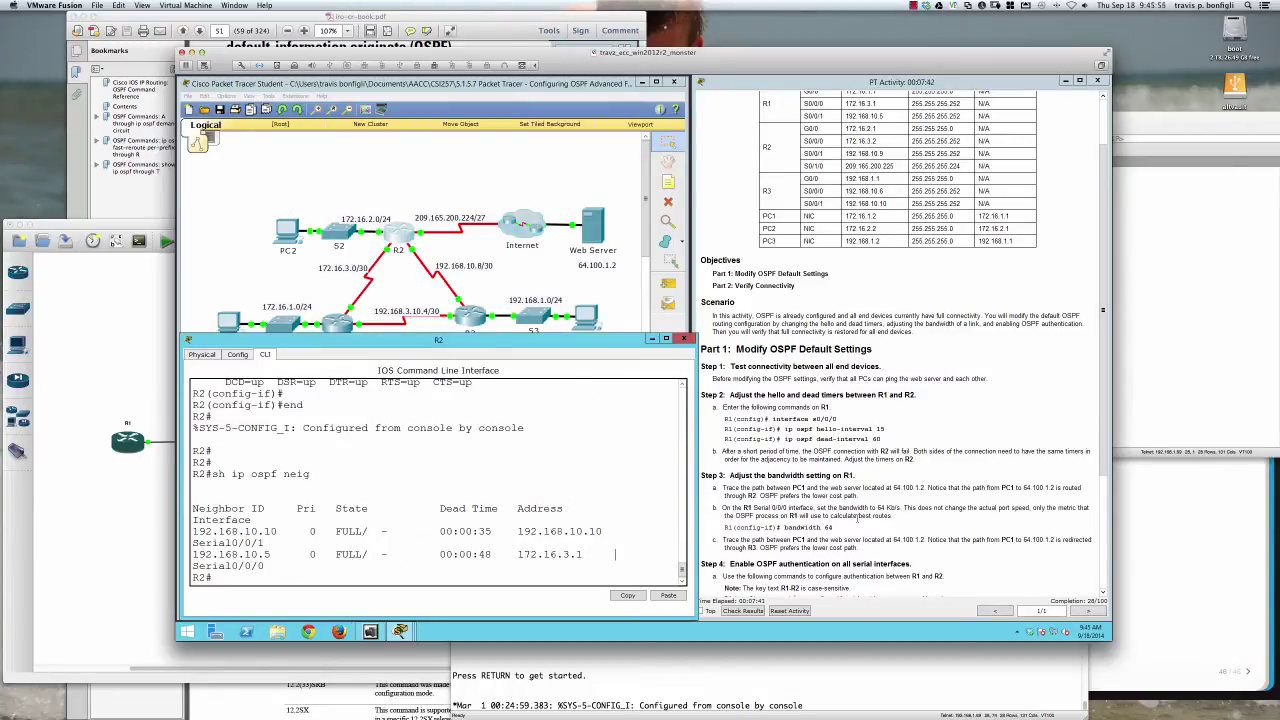
scroll(838, 510, "down", 2)
scroll(838, 510, "down", 3)
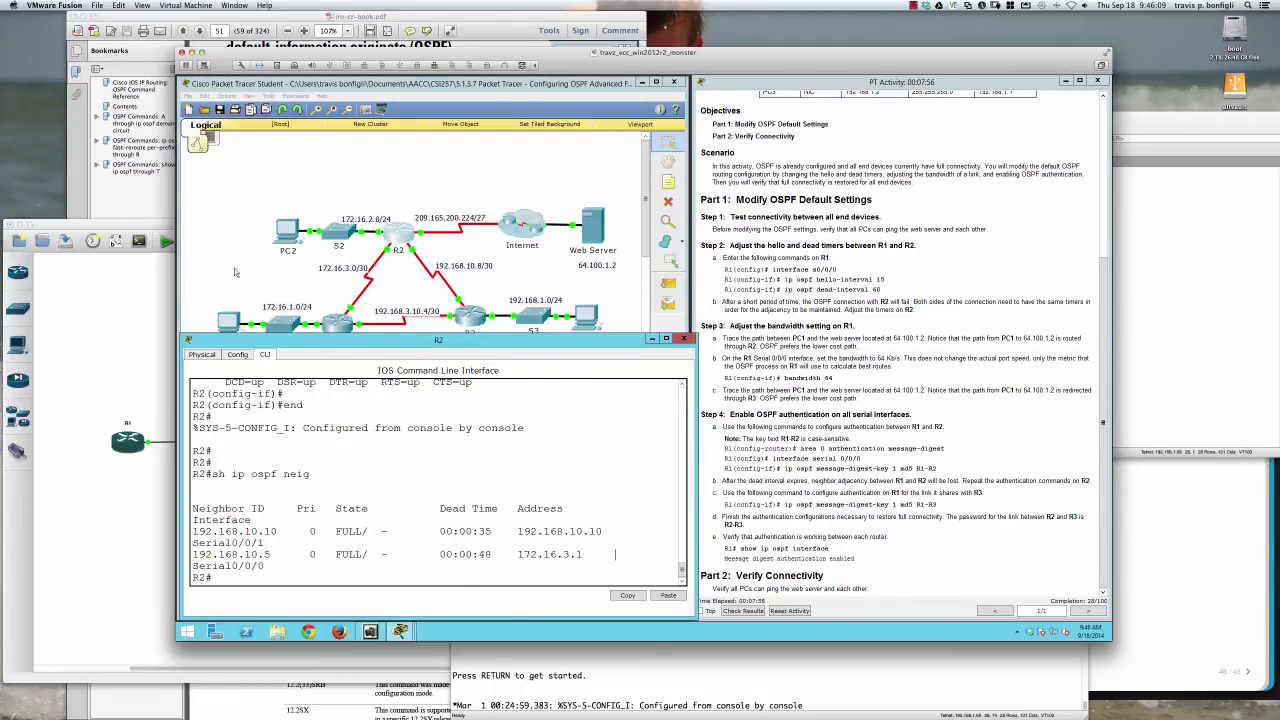
Run tracert 64.100.1.2 from PC1's command prompt
left_click(240, 298)
left_click(237, 325)
left_click_drag(566, 240, 302, 330)
left_click(298, 338)
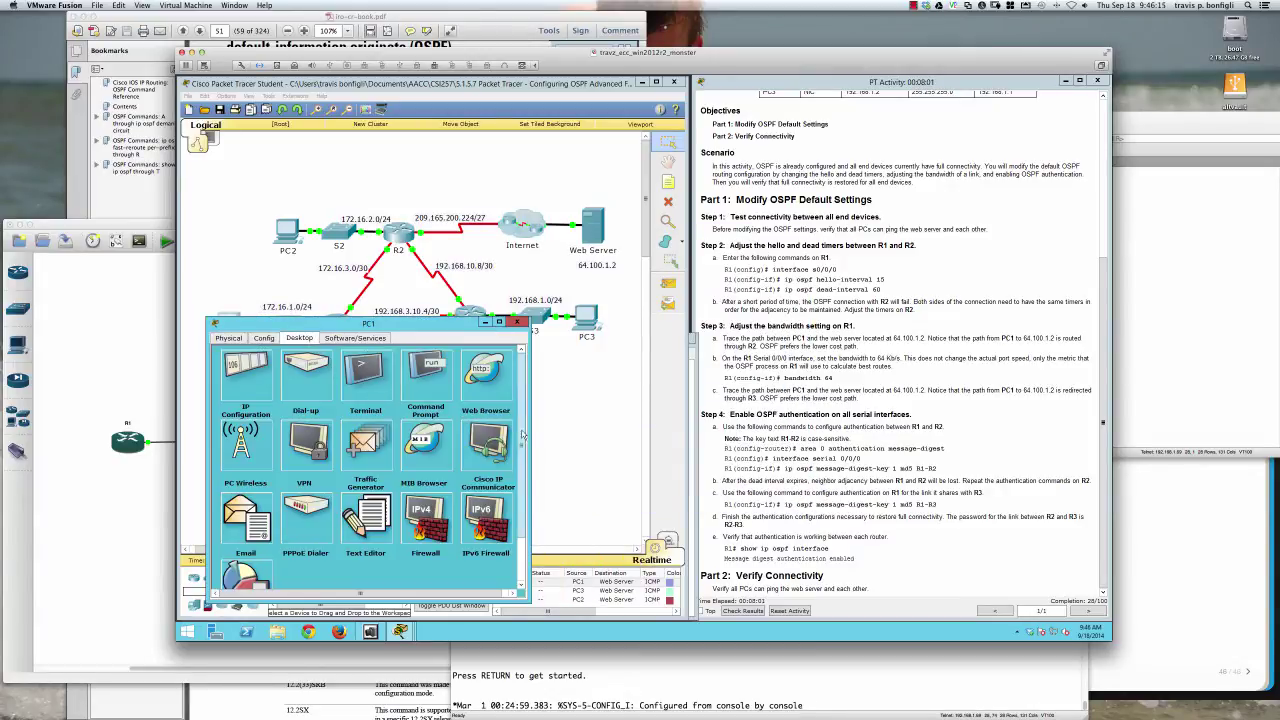
left_click(426, 378)
type("trace")
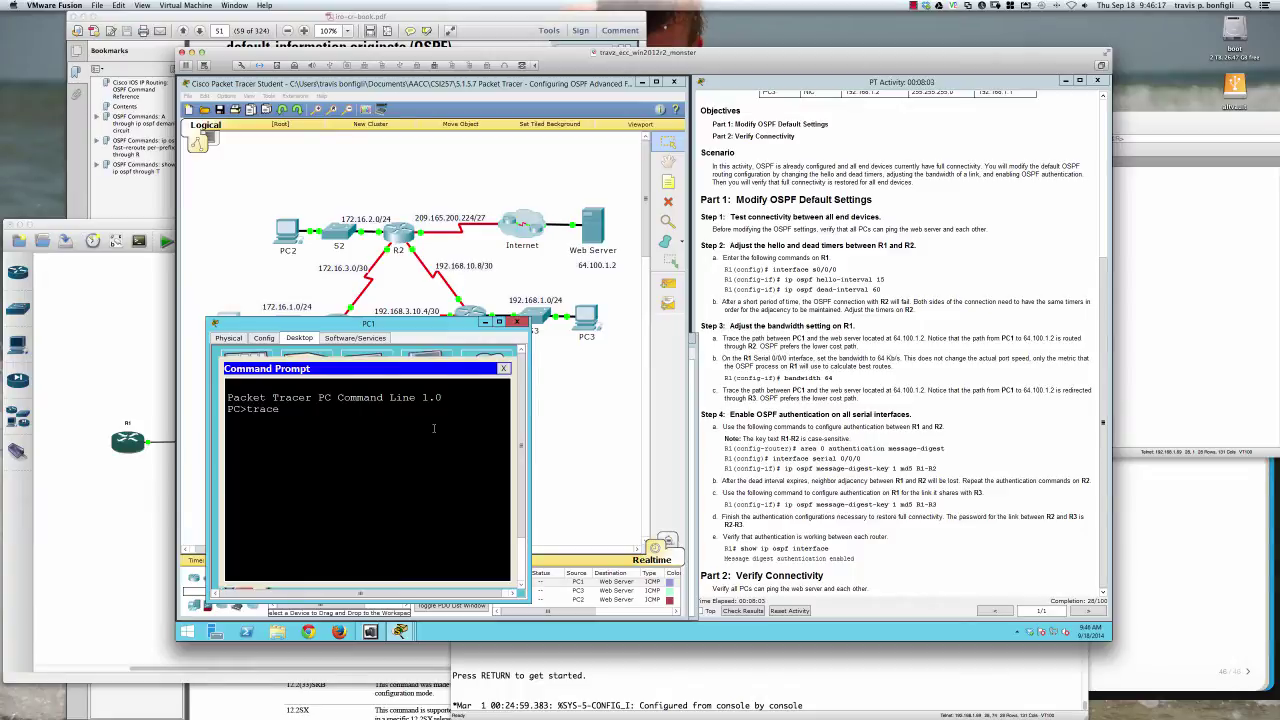
type("rt 64.100.1.2")
key("Return")
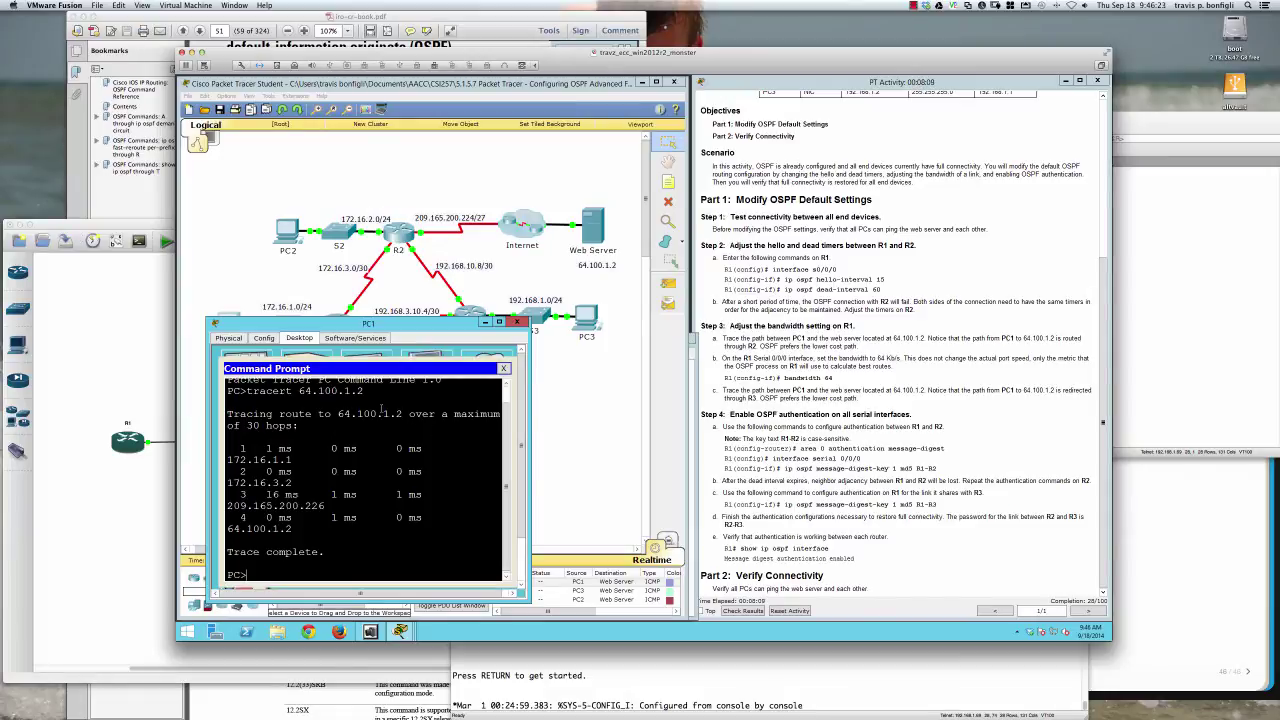
Review the trace hops 172.16.1.1, 172.16.3.2, 209.165.200.226 and 64.100.1.2
left_click_drag(294, 459, 233, 459)
left_click(290, 484)
left_click_drag(290, 484, 247, 484)
left_click_drag(322, 506, 227, 528)
left_click(325, 567)
left_click_drag(364, 322, 340, 342)
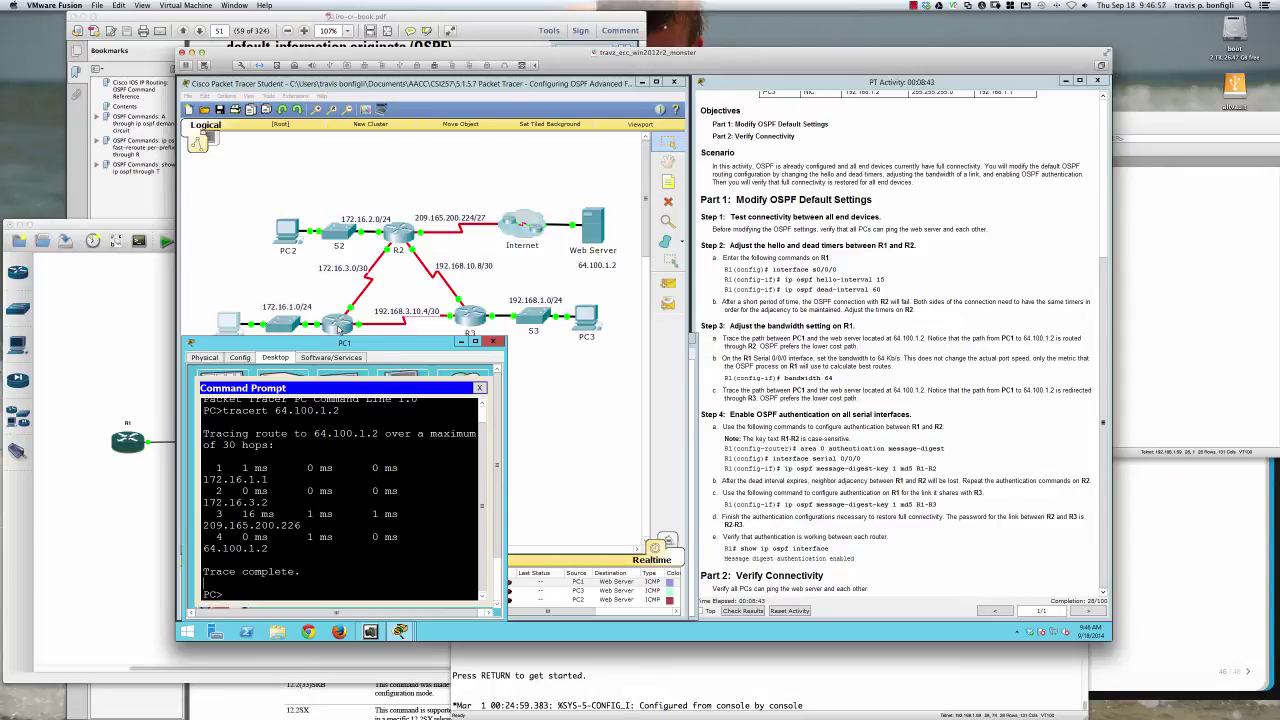
In R1's CLI, enter interface configuration for Serial0/0/0 with conf t and int s0/0/0
left_click(339, 326)
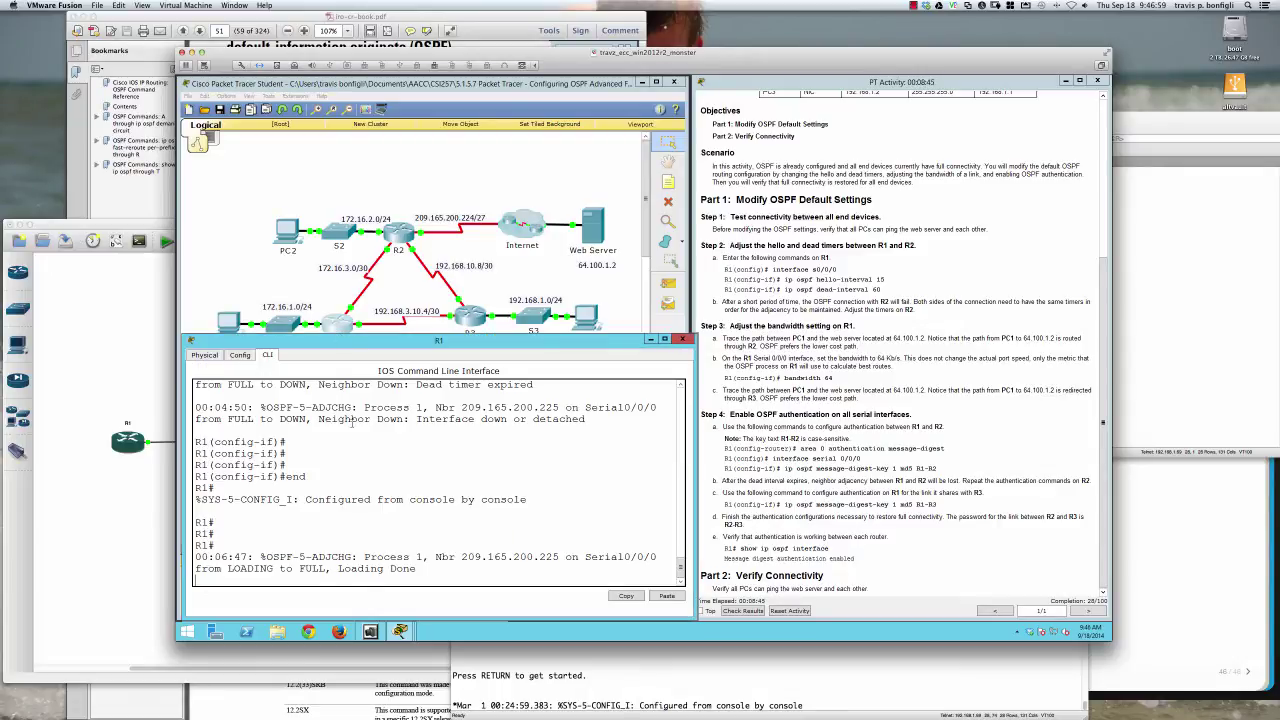
key("Return")
key("Return")
key("Return")
type("con")
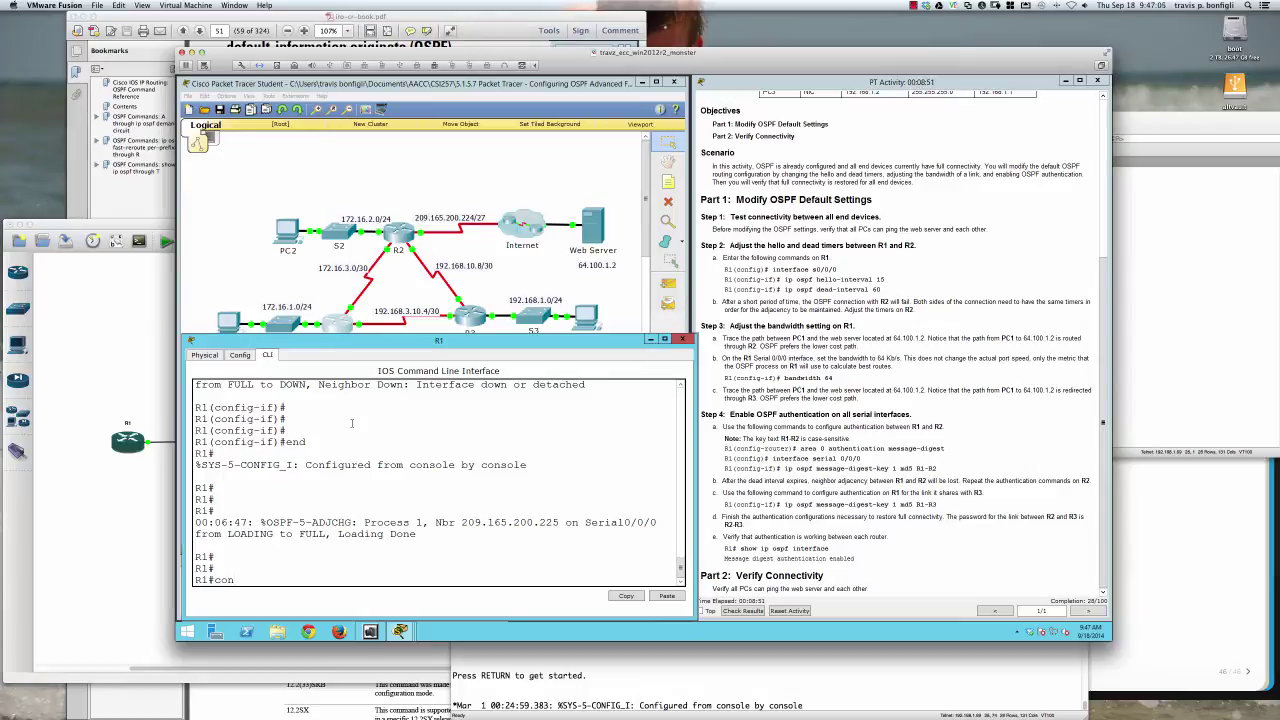
type("f t")
key("Return")
type("int")
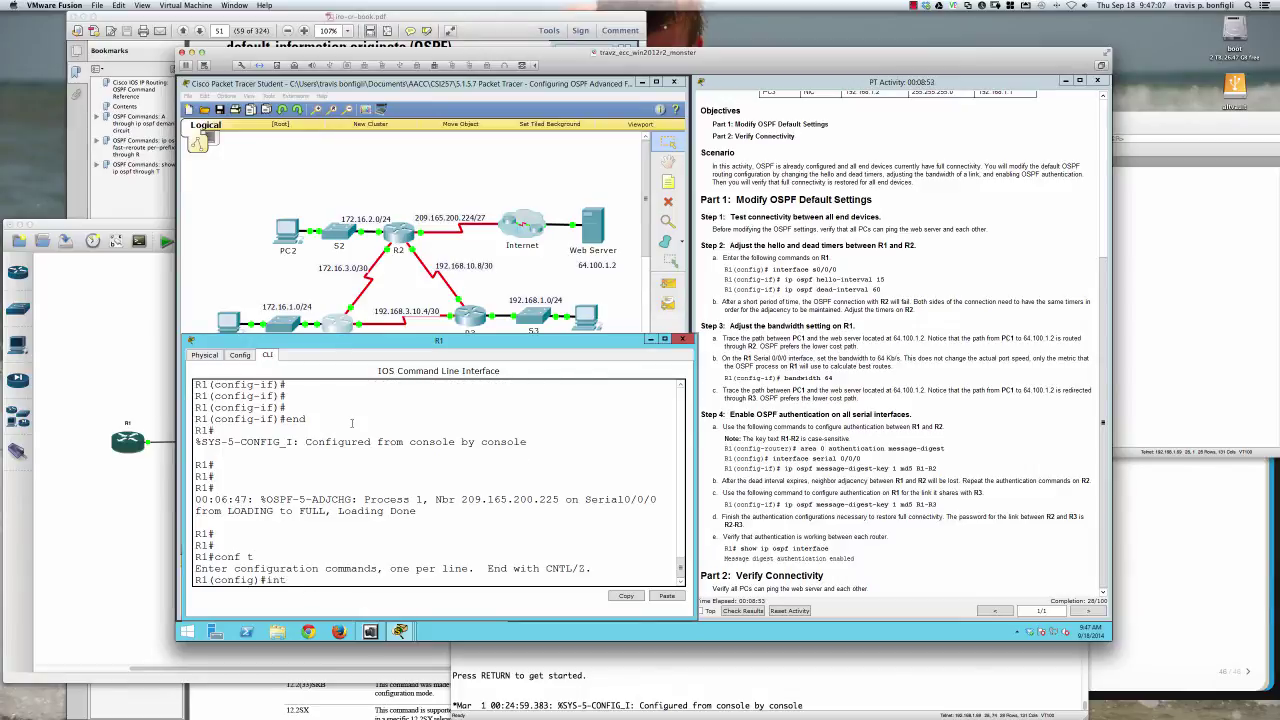
type(" s0/0/0")
key("Return")
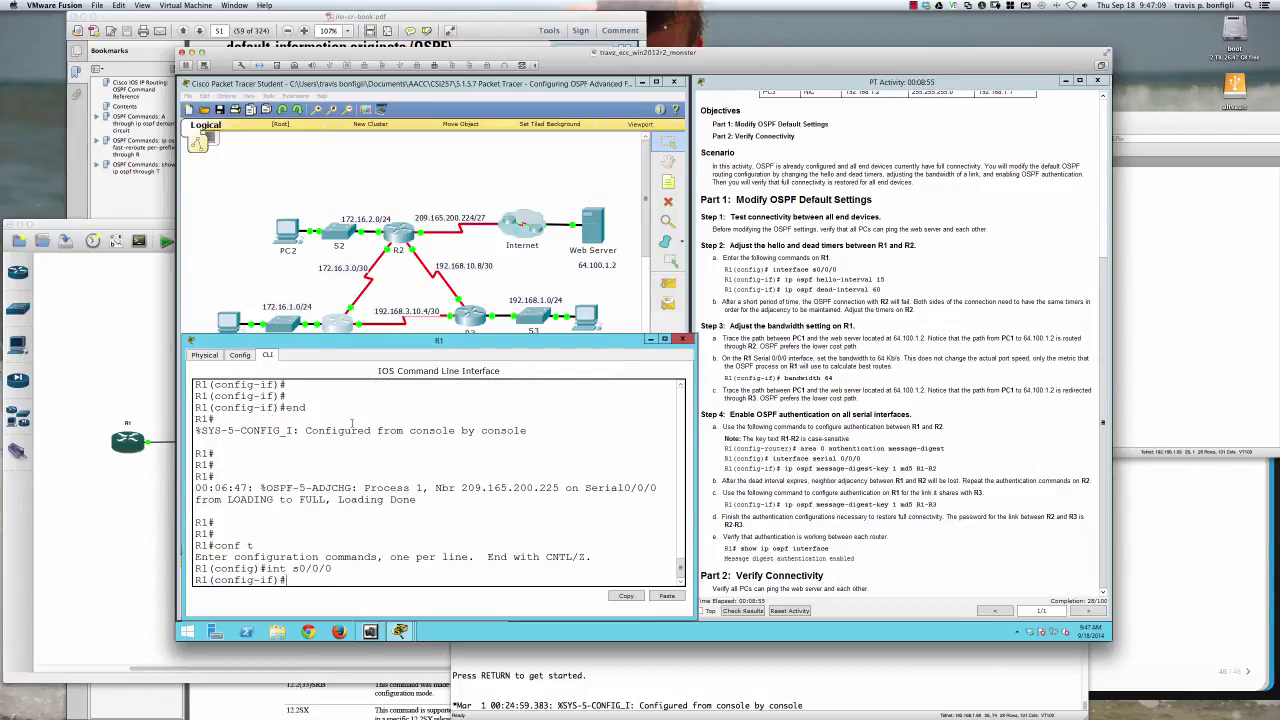
Set Serial0/0/0's bandwidth to 64 kbps, correcting the mistyped 65
type("band")
key("Tab")
type("?")
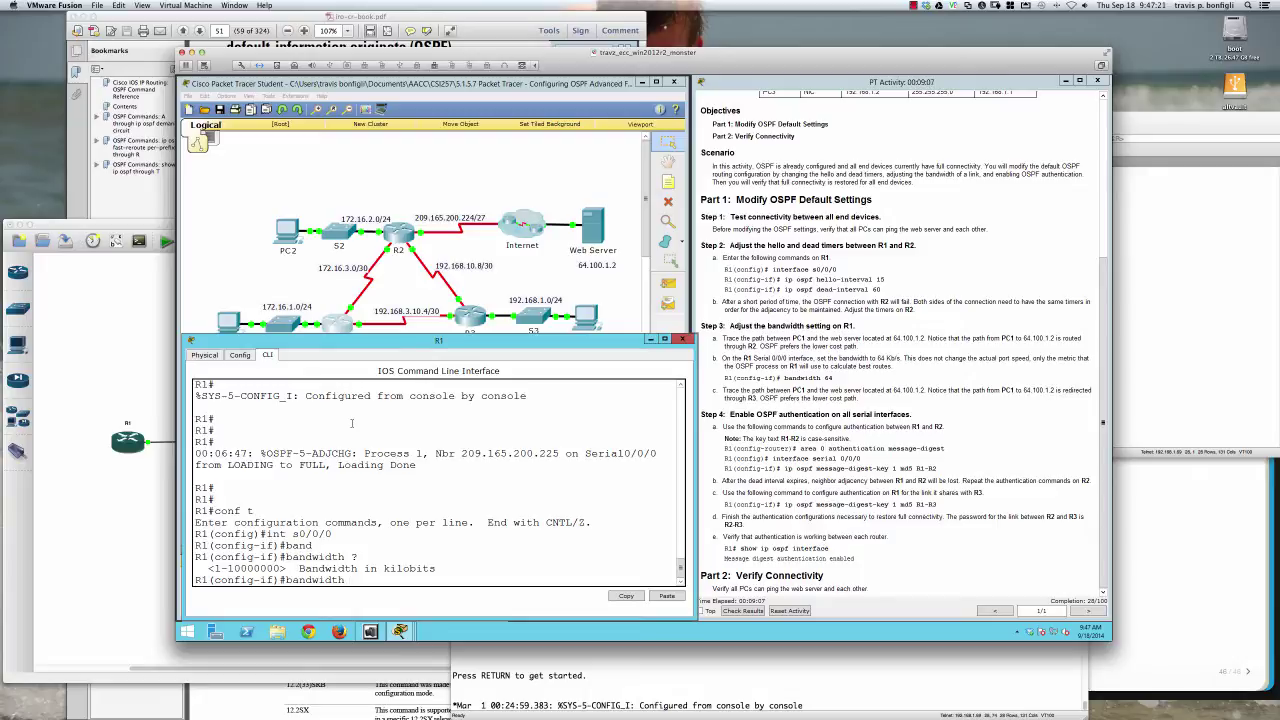
type("65")
key("BackSpace")
type("4 ?")
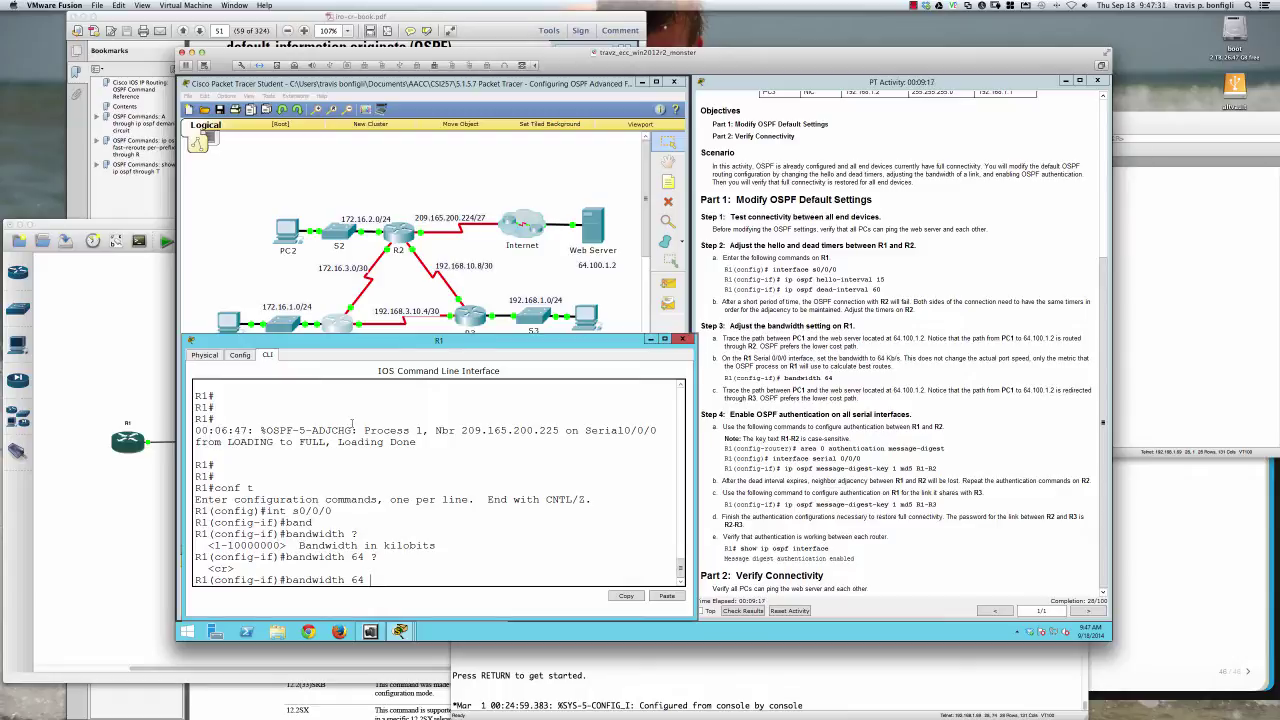
key("Return")
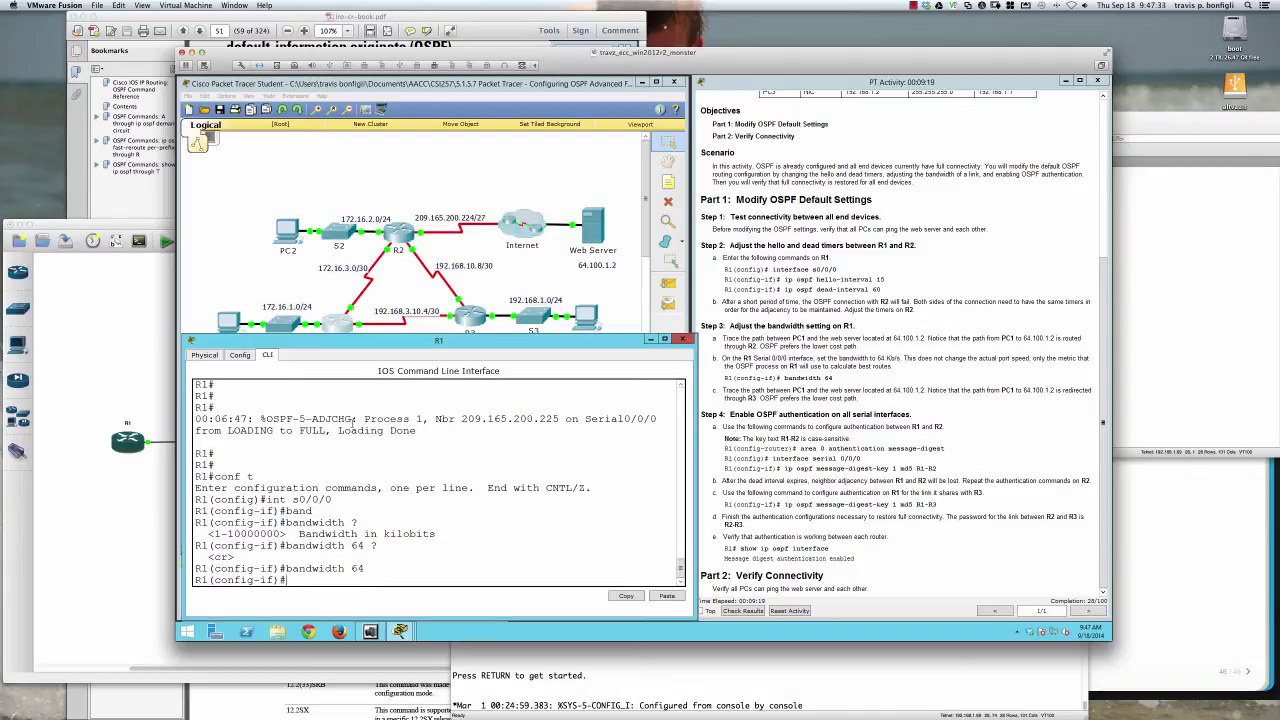
key("Return")
key("Return")
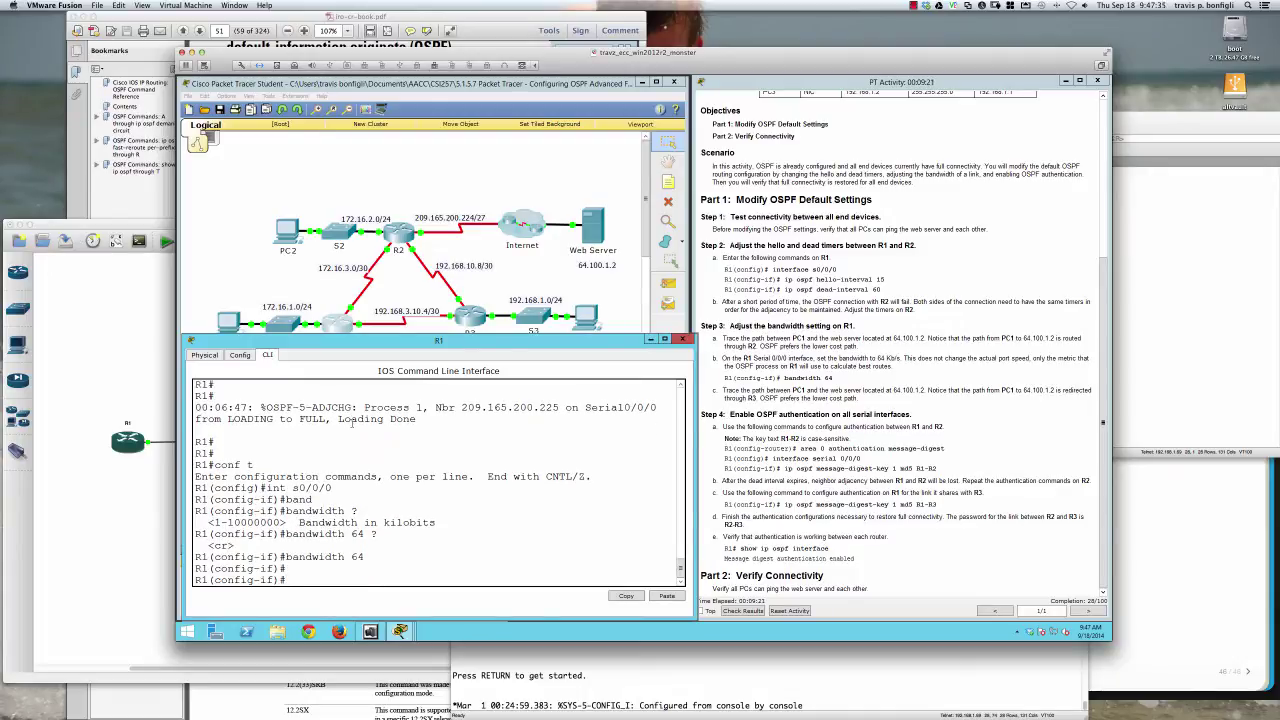
type("do sh int")
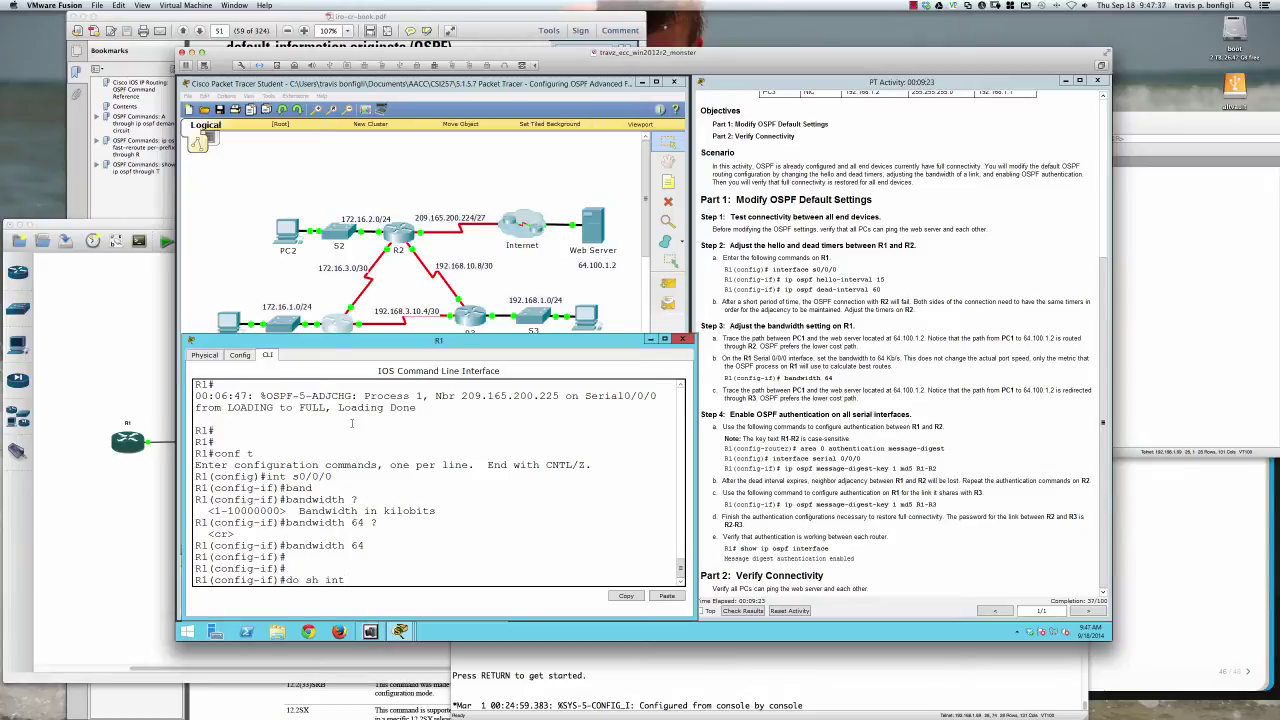
type(" s0/0/0")
Show Serial0/0/0 details and highlight BW changing from 1544 Kbit to 64 Kbit
key("Return")
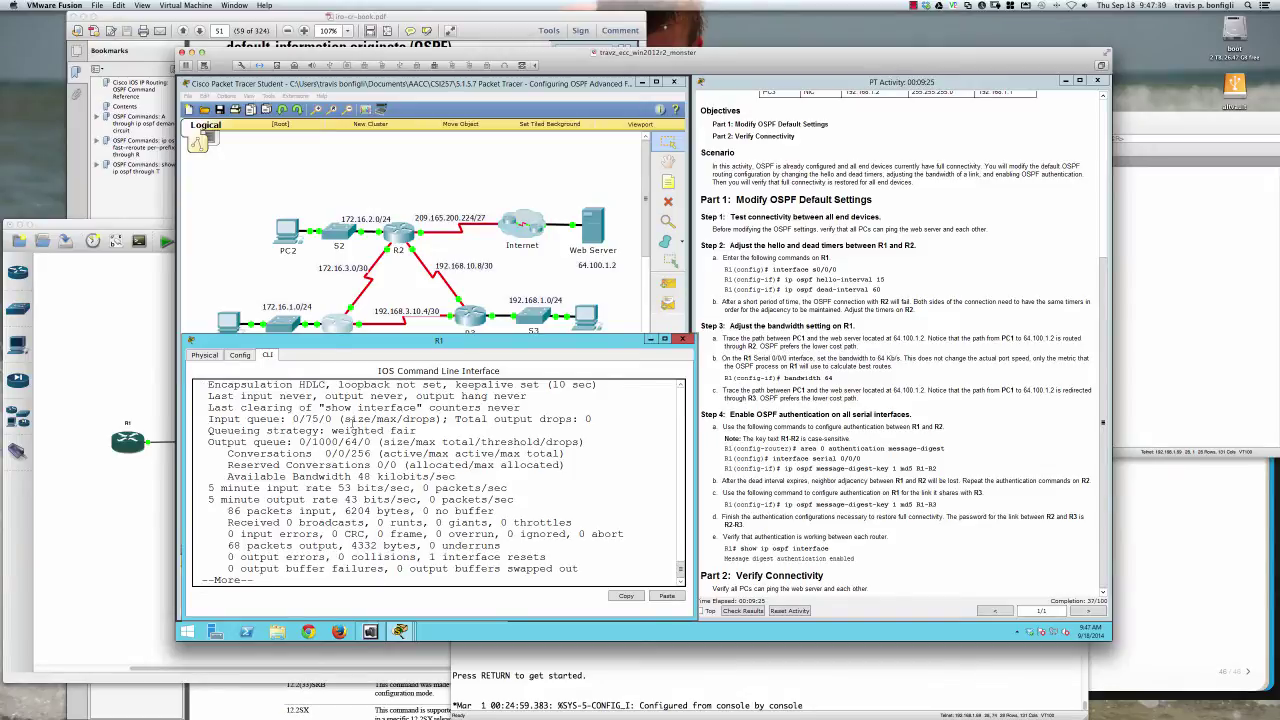
scroll(350, 421, "up", 2)
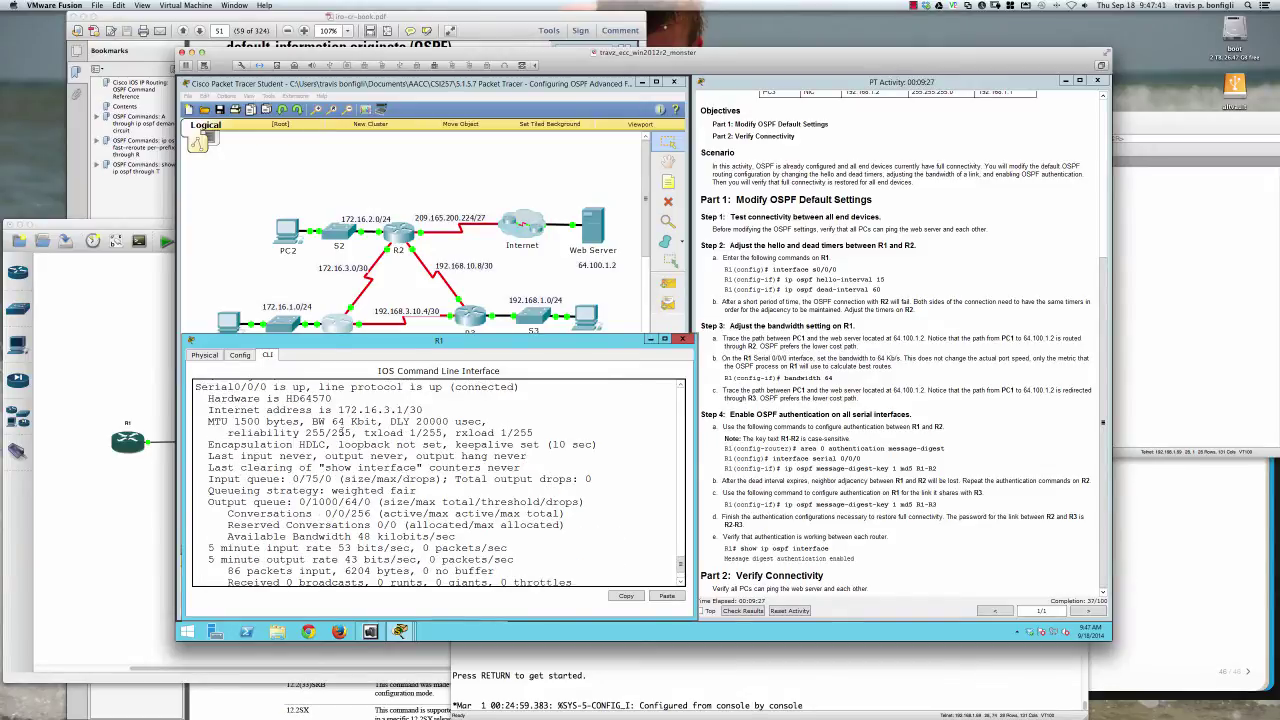
left_click_drag(312, 421, 381, 421)
scroll(430, 477, "up", 15)
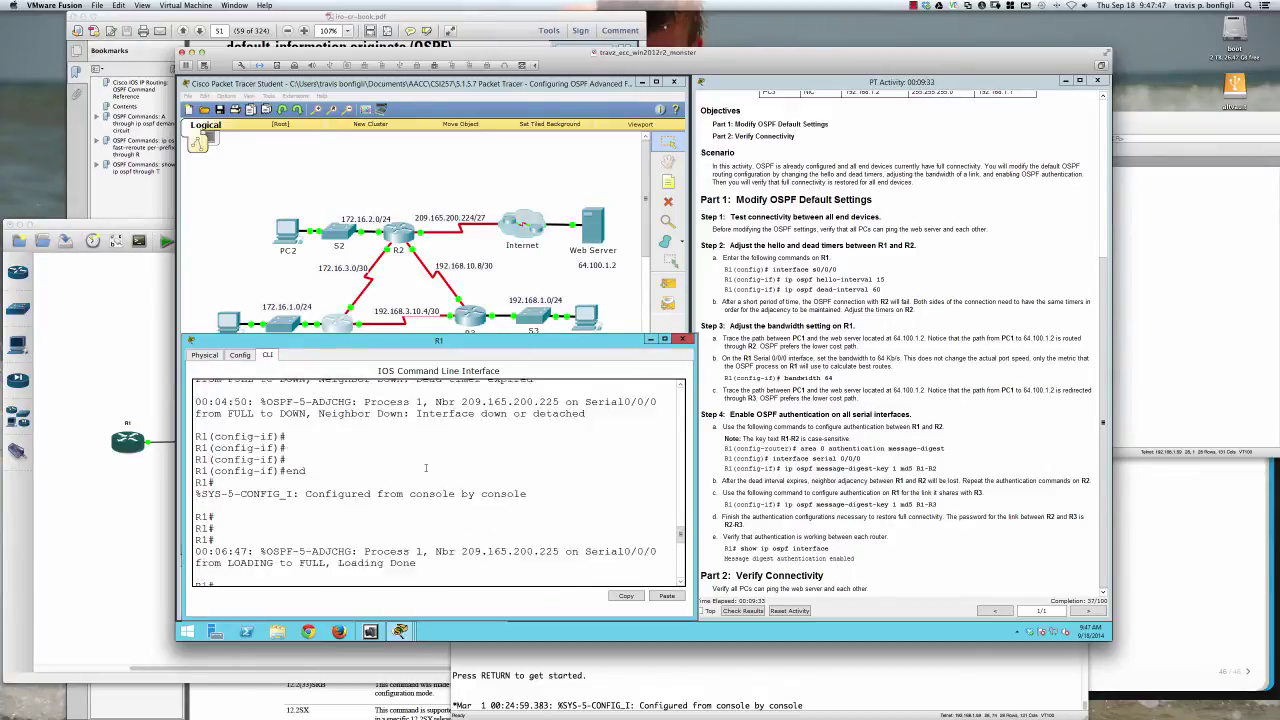
scroll(427, 467, "up", 5)
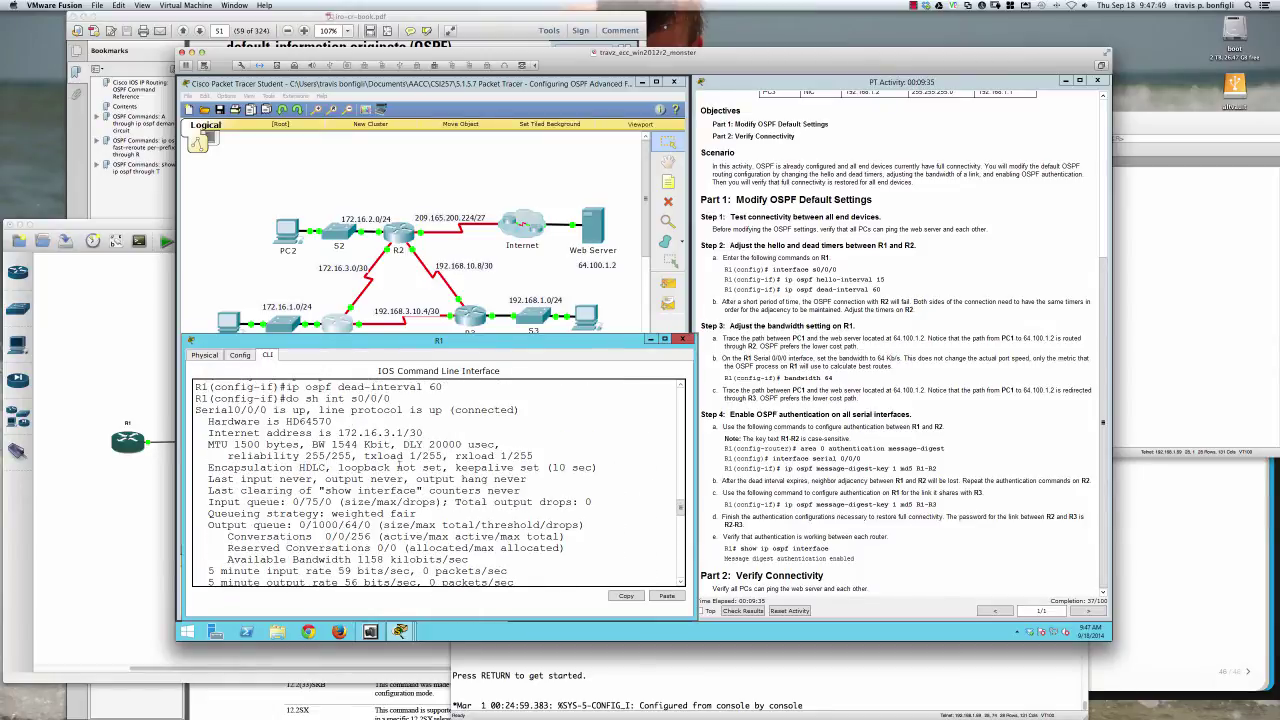
left_click_drag(313, 444, 392, 444)
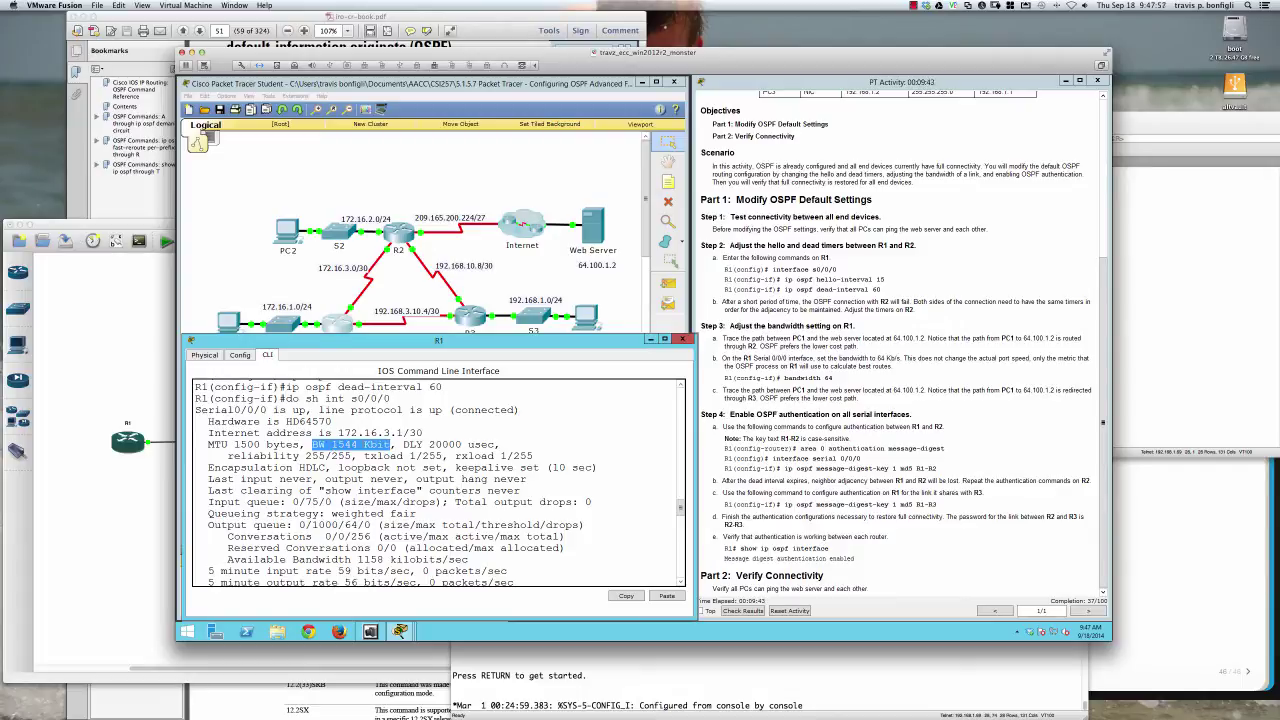
scroll(385, 492, "down", 12)
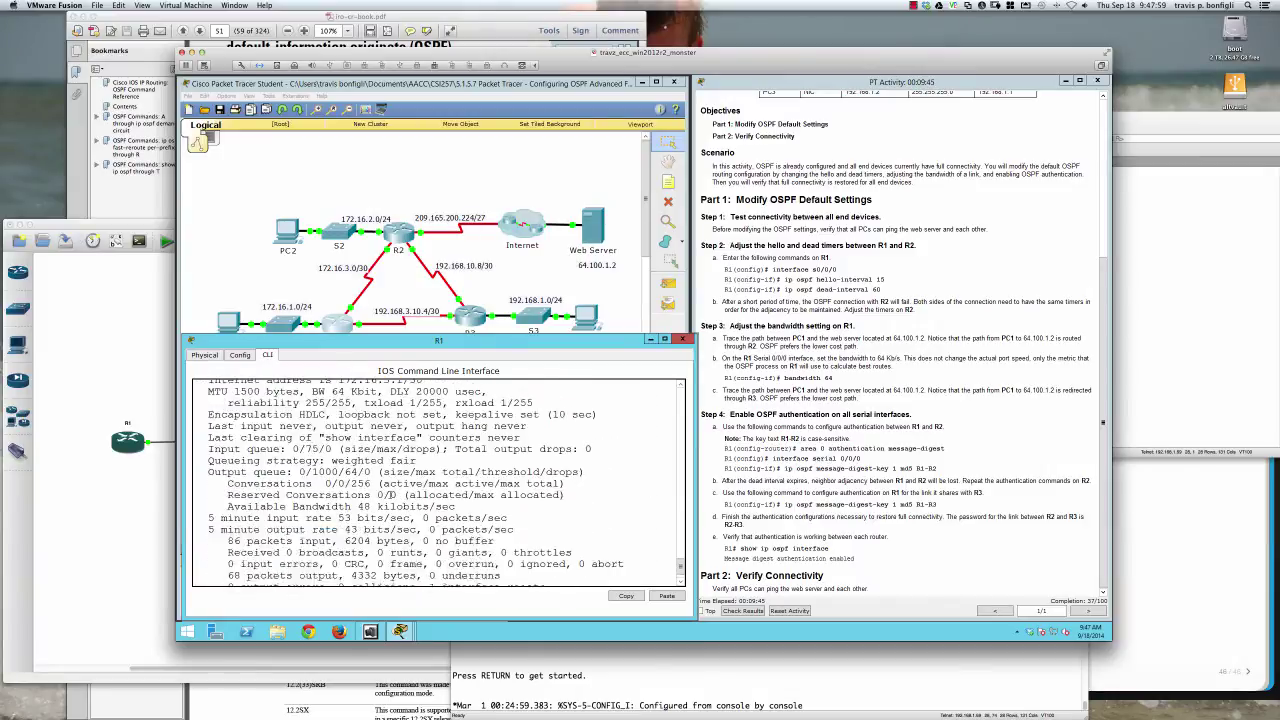
scroll(392, 492, "up", 3)
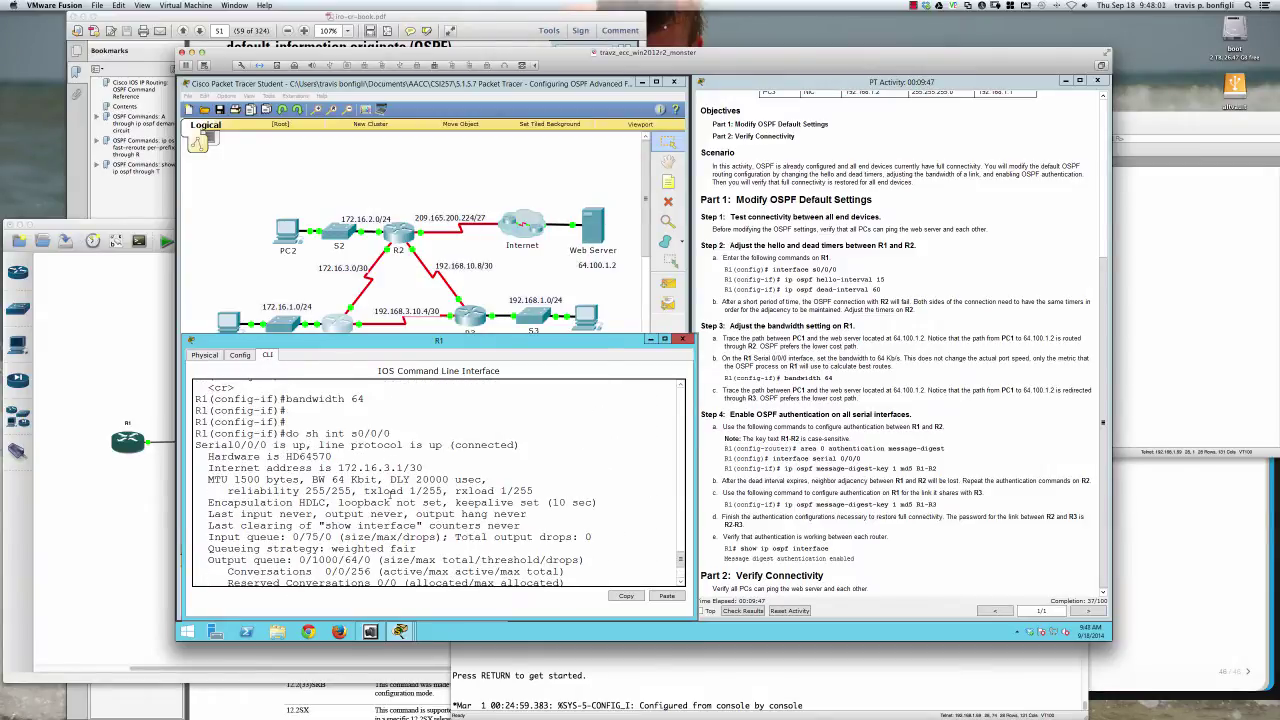
scroll(392, 490, "down", 1)
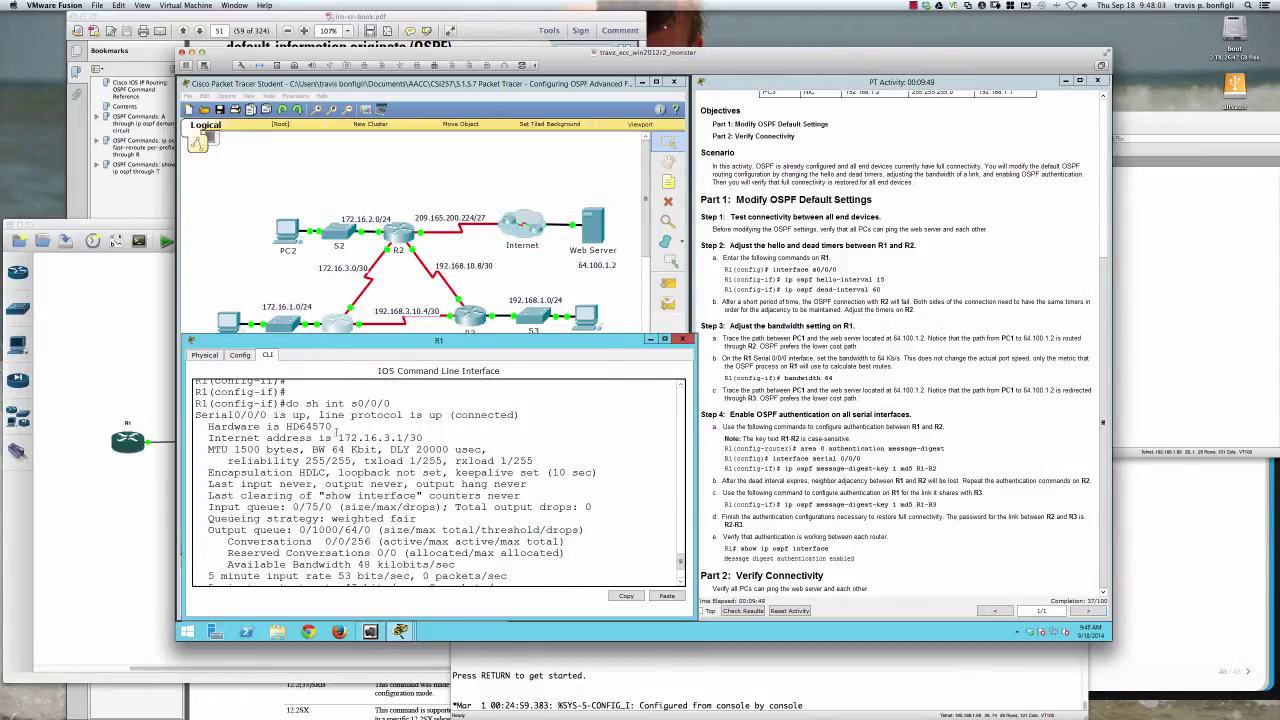
left_click_drag(312, 450, 376, 451)
scroll(418, 490, "down", 3)
scroll(418, 488, "up", 2)
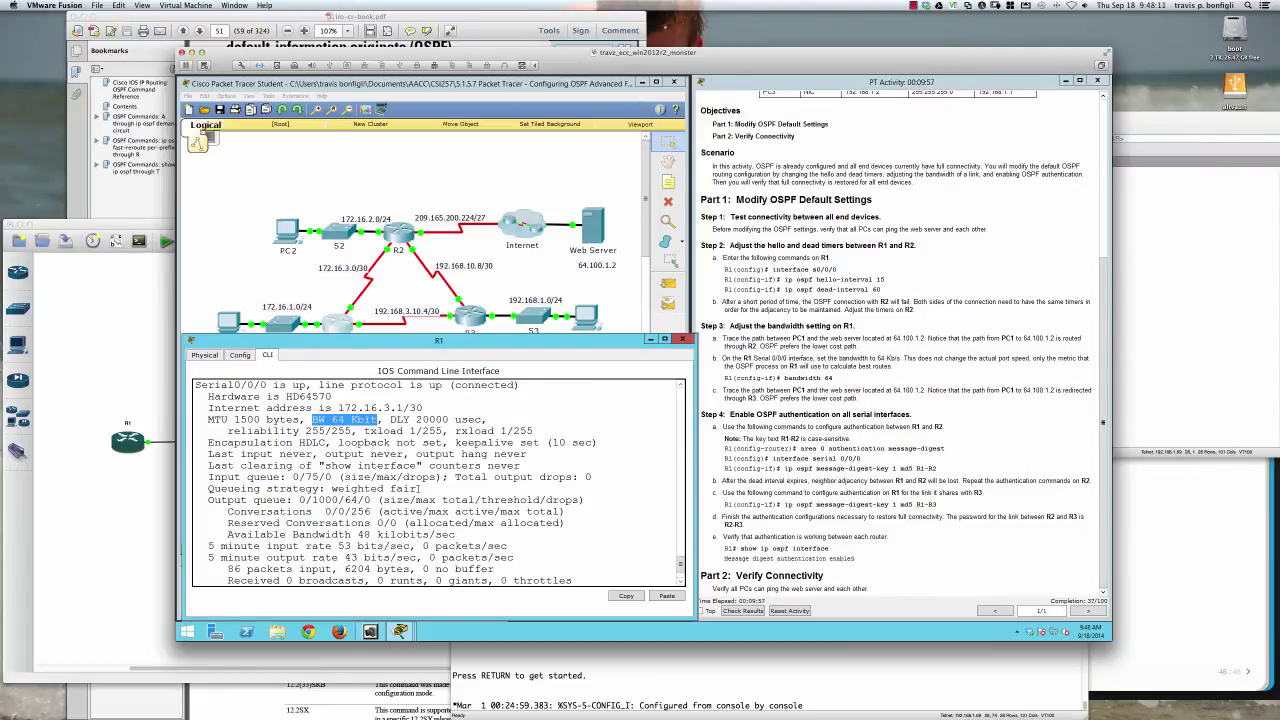
scroll(420, 488, "down", 2)
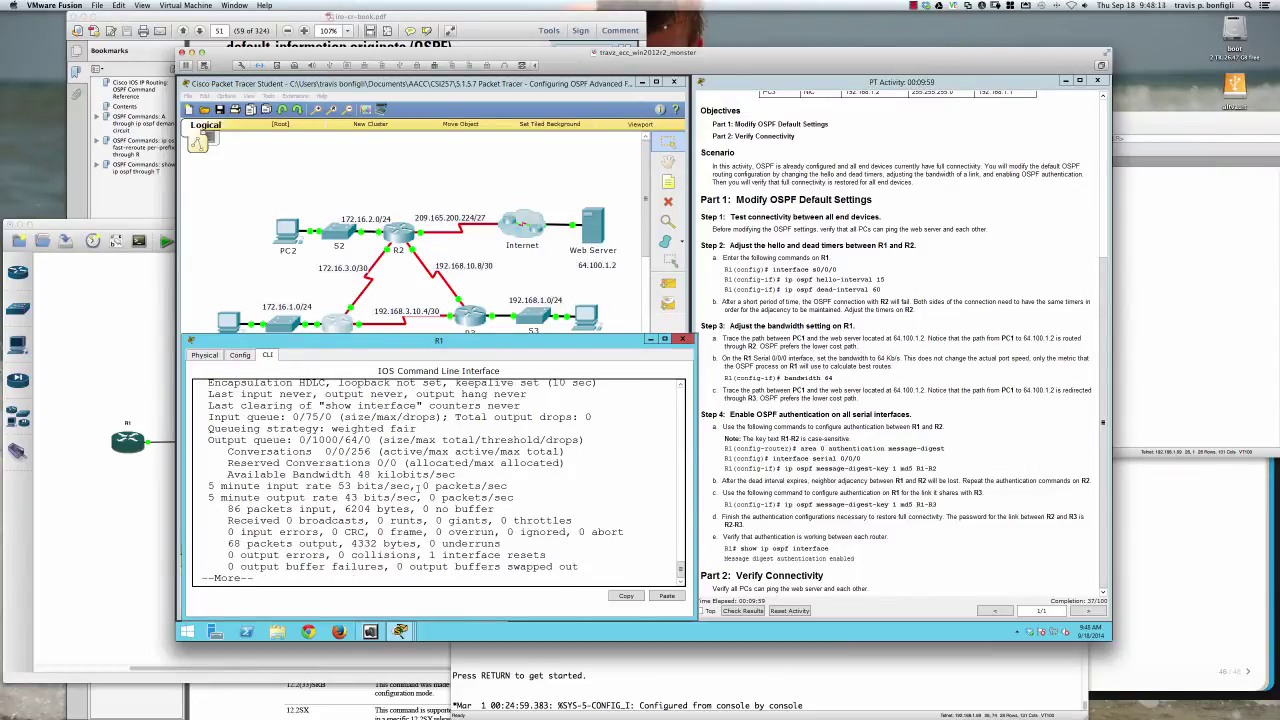
key("q")
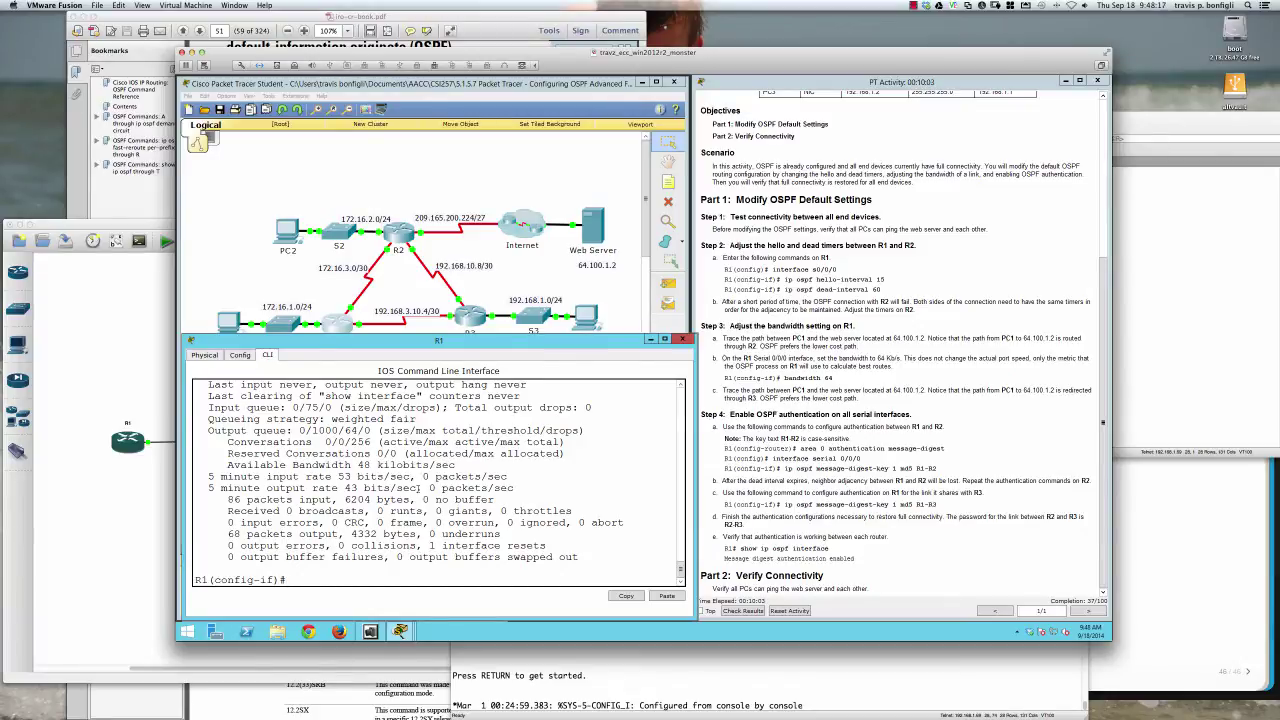
Rerun tracert 64.100.1.2 on PC1, now five hops via 192.168.10.6
left_click(239, 328)
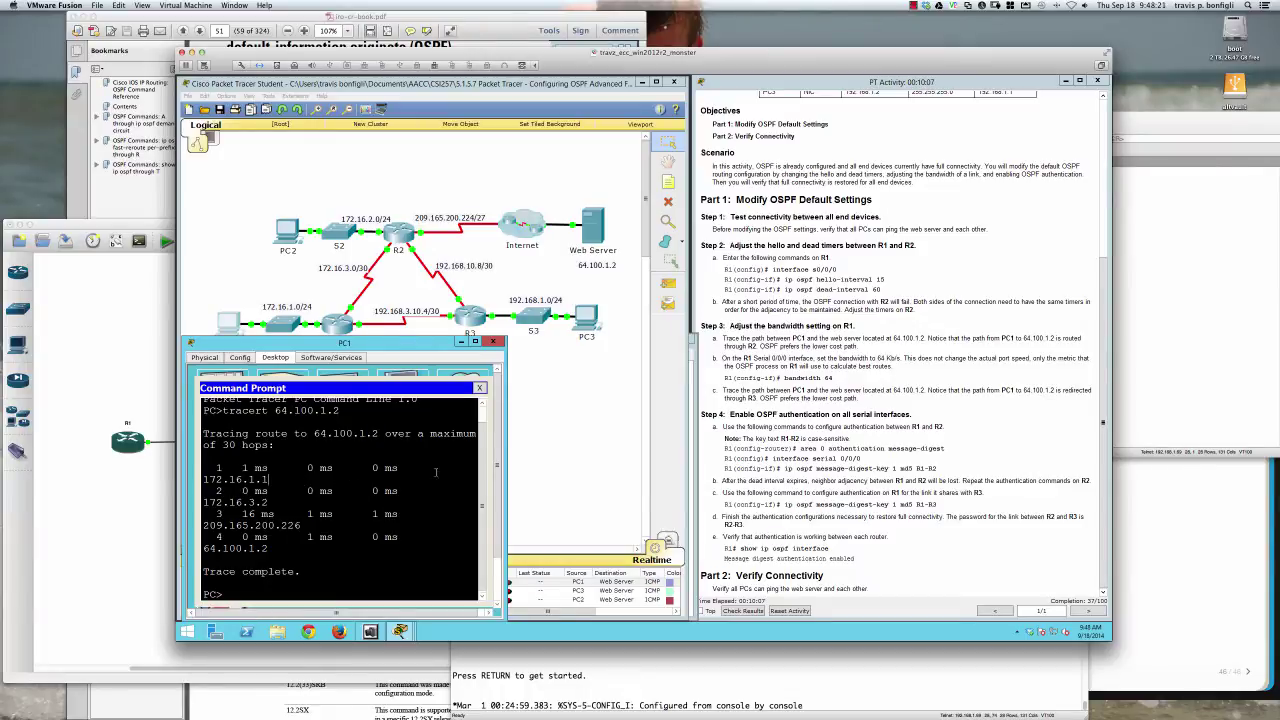
left_click_drag(500, 472, 625, 470)
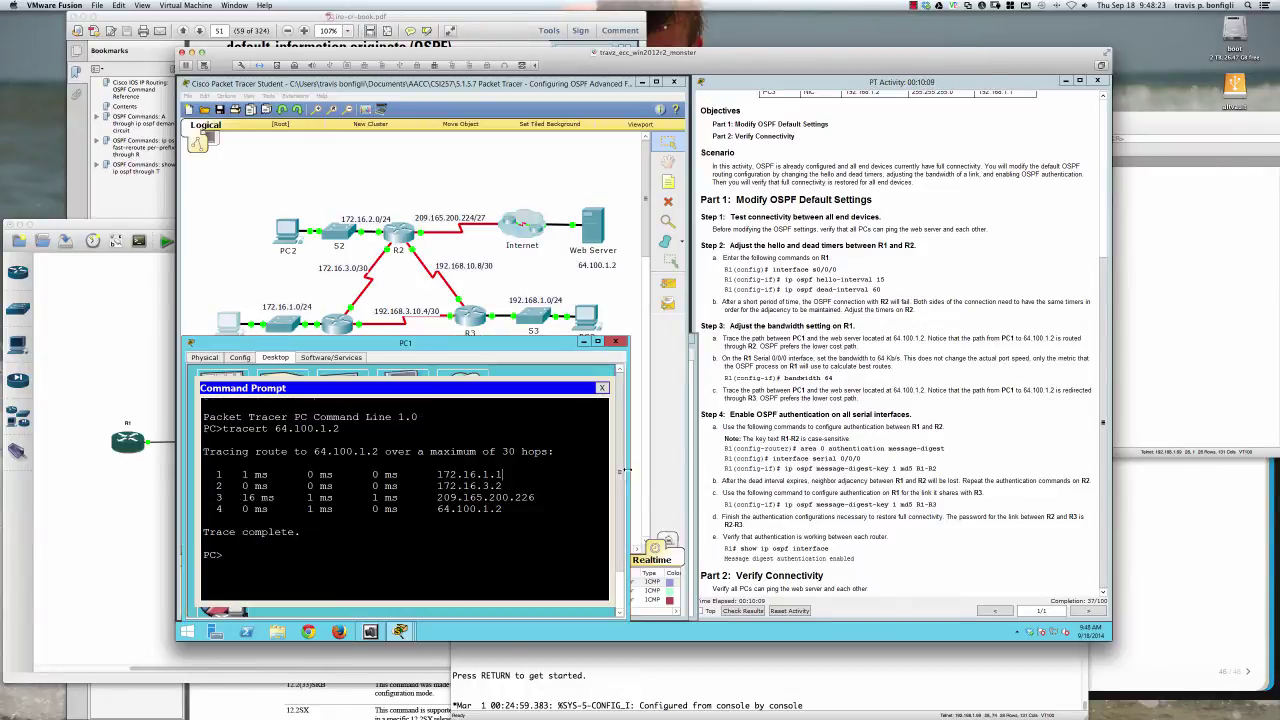
key("Up")
key("Return")
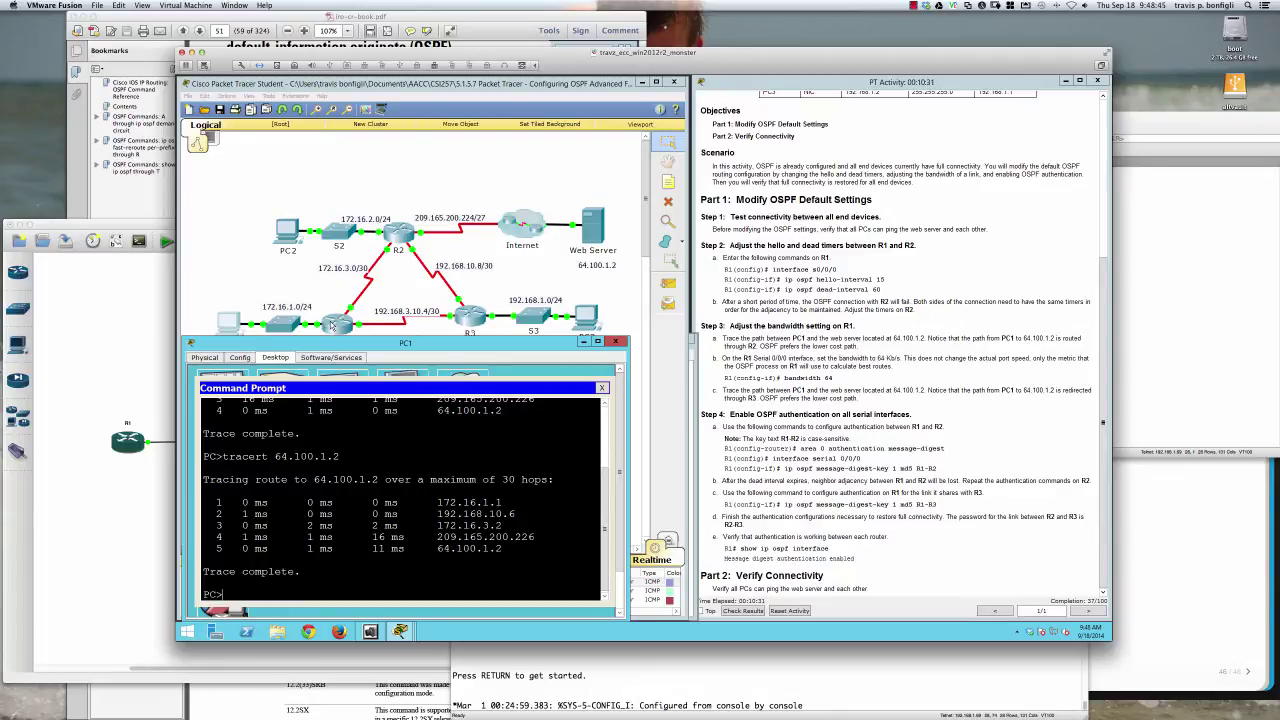
left_click(328, 326)
Return R1 to privileged mode and look up its route to 64.100.1.2
type("exit")
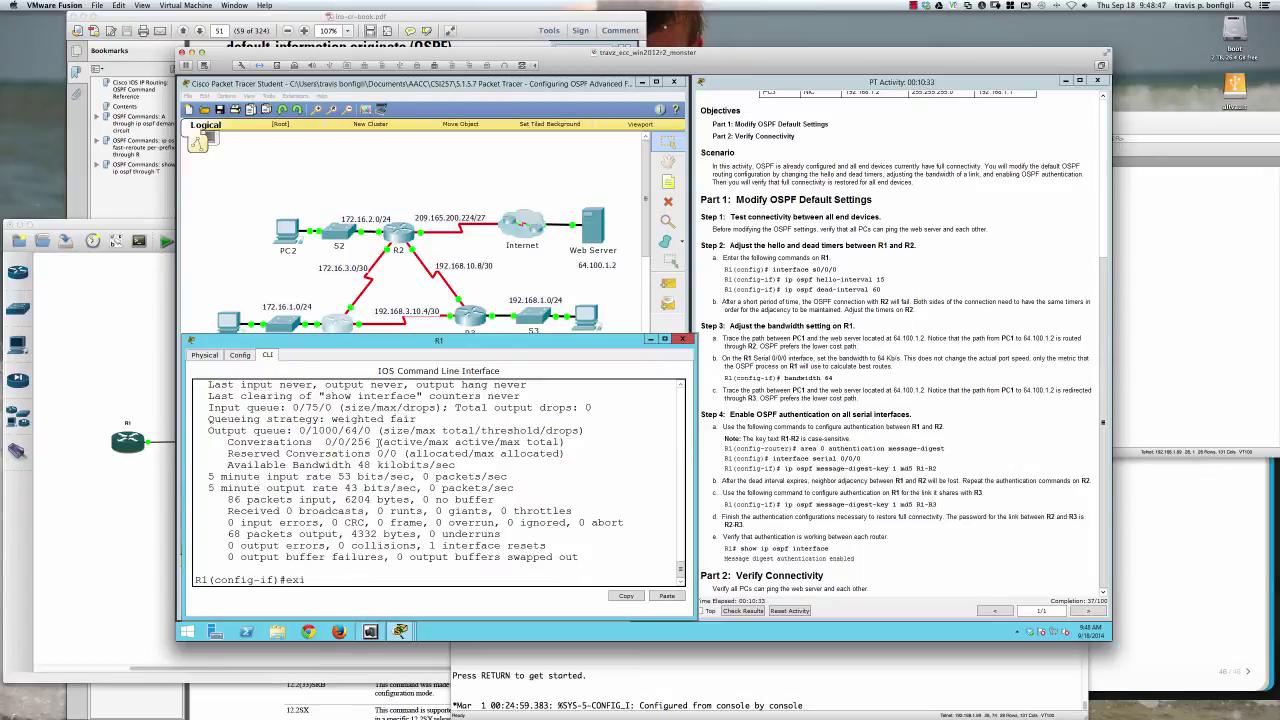
key("Return")
key("Return")
key("Return")
key("Return")
key("Return")
type("end")
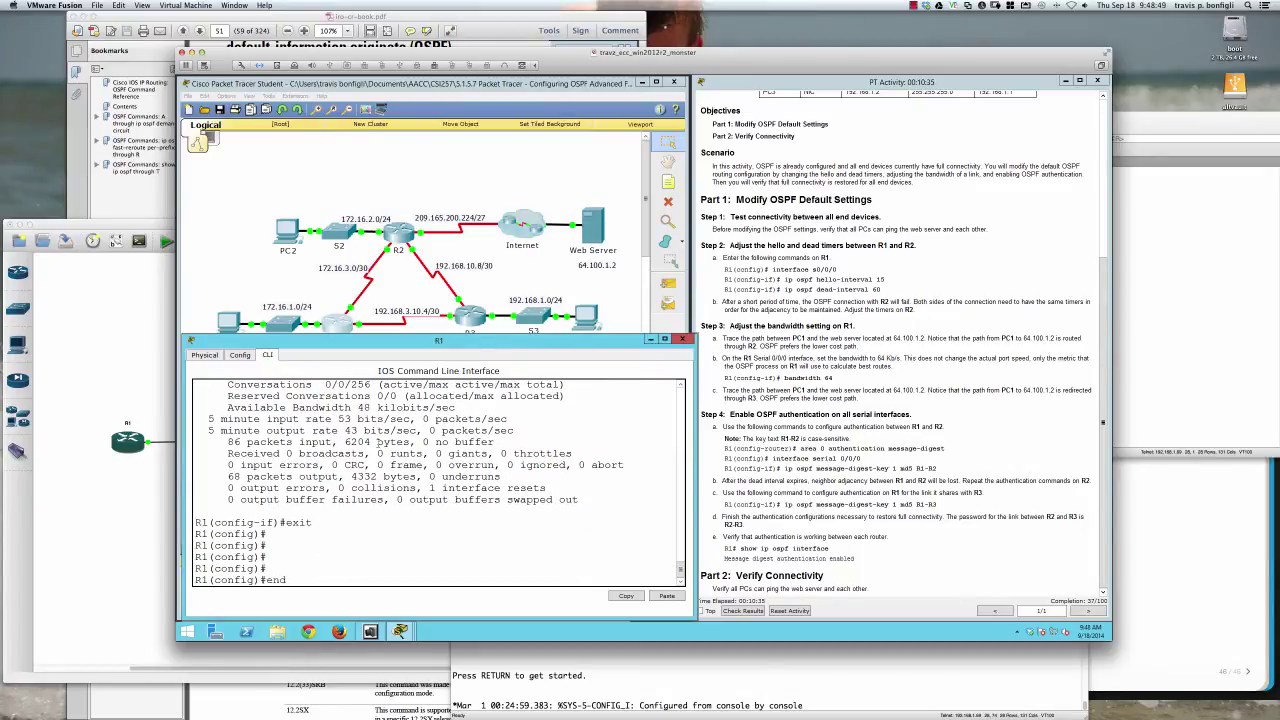
key("Return")
key("Return")
key("Return")
type("sh ip route ")
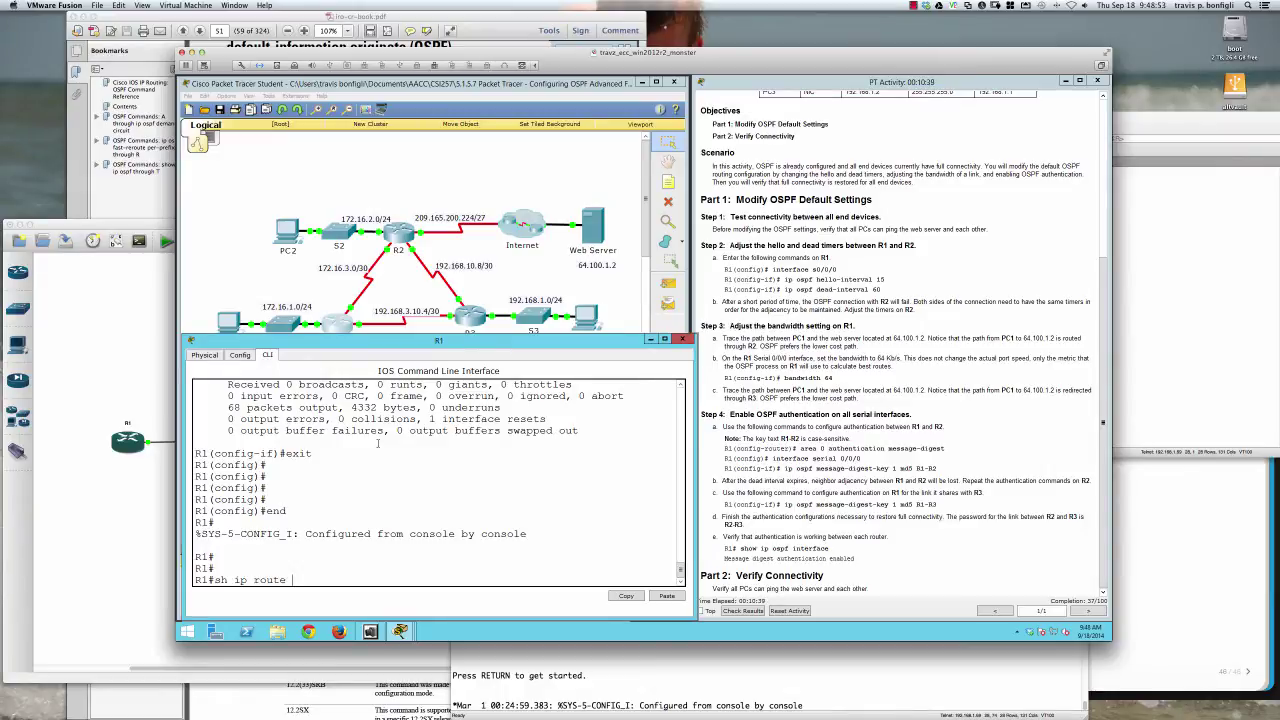
type("64.100.1.2")
key("Return")
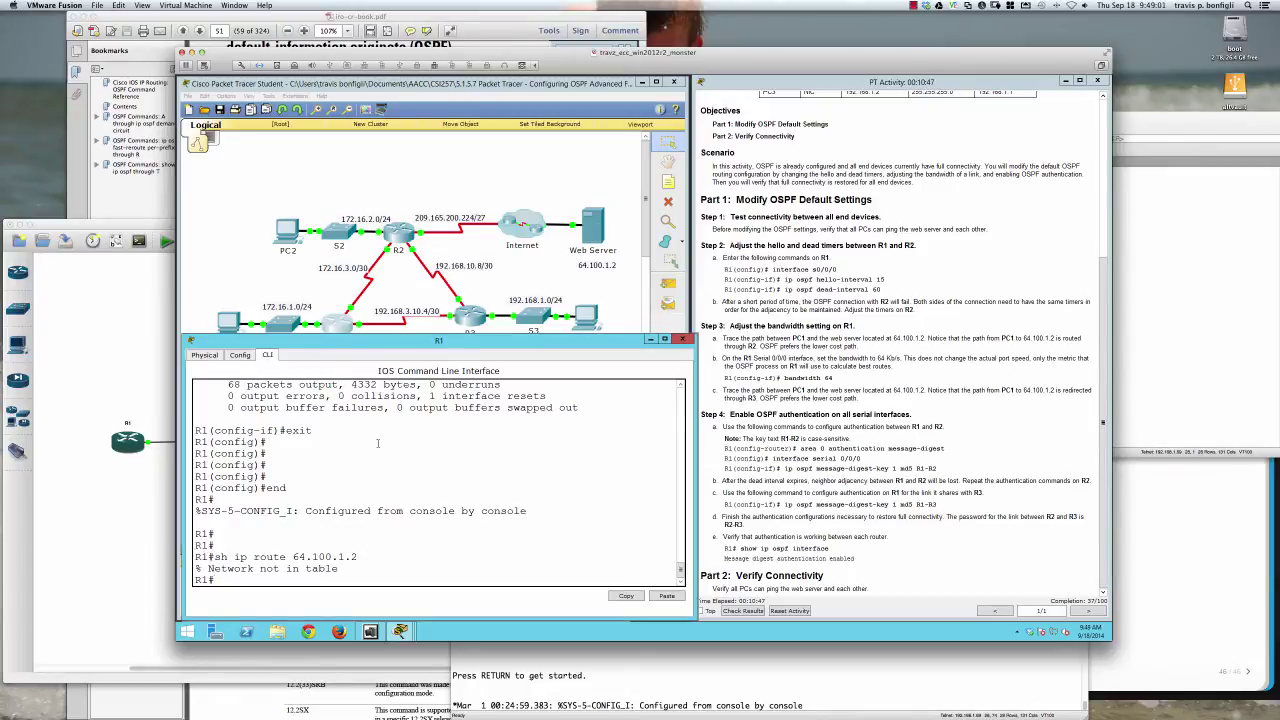
key("Return")
key("Return")
Show R1's full routing table and the entry for 172.16.3.2
type("sh ip route")
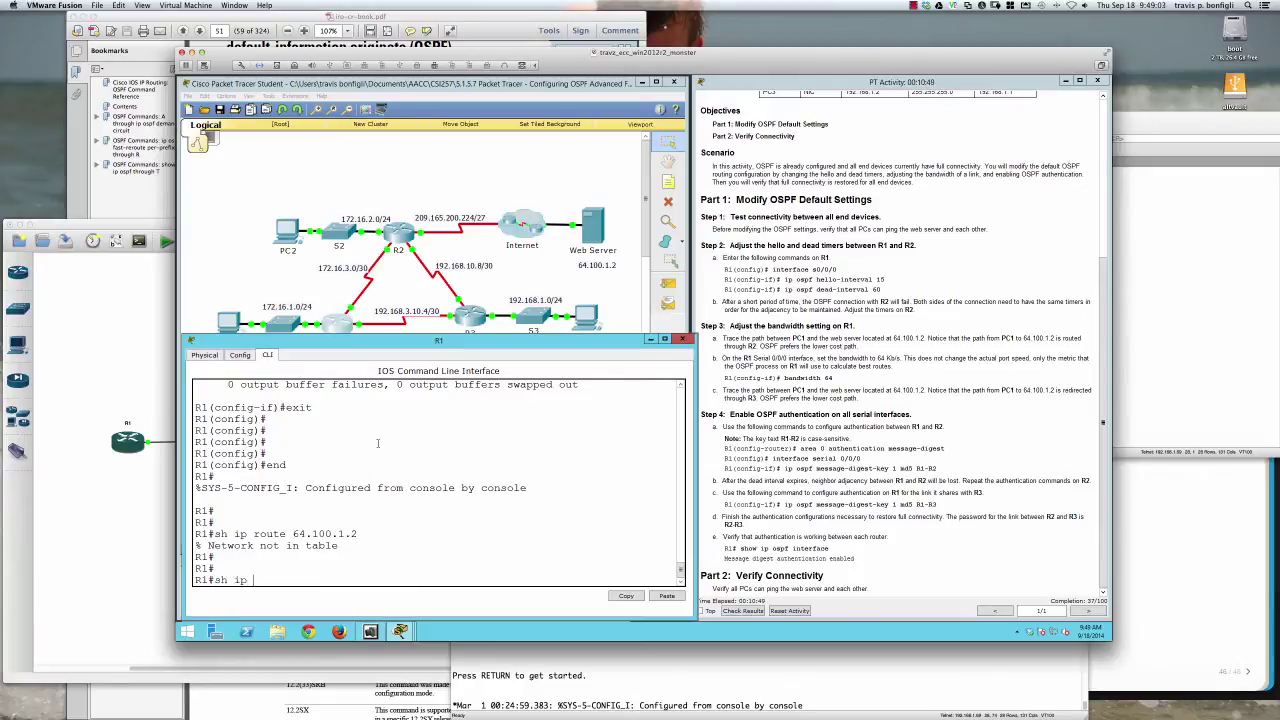
key("Return")
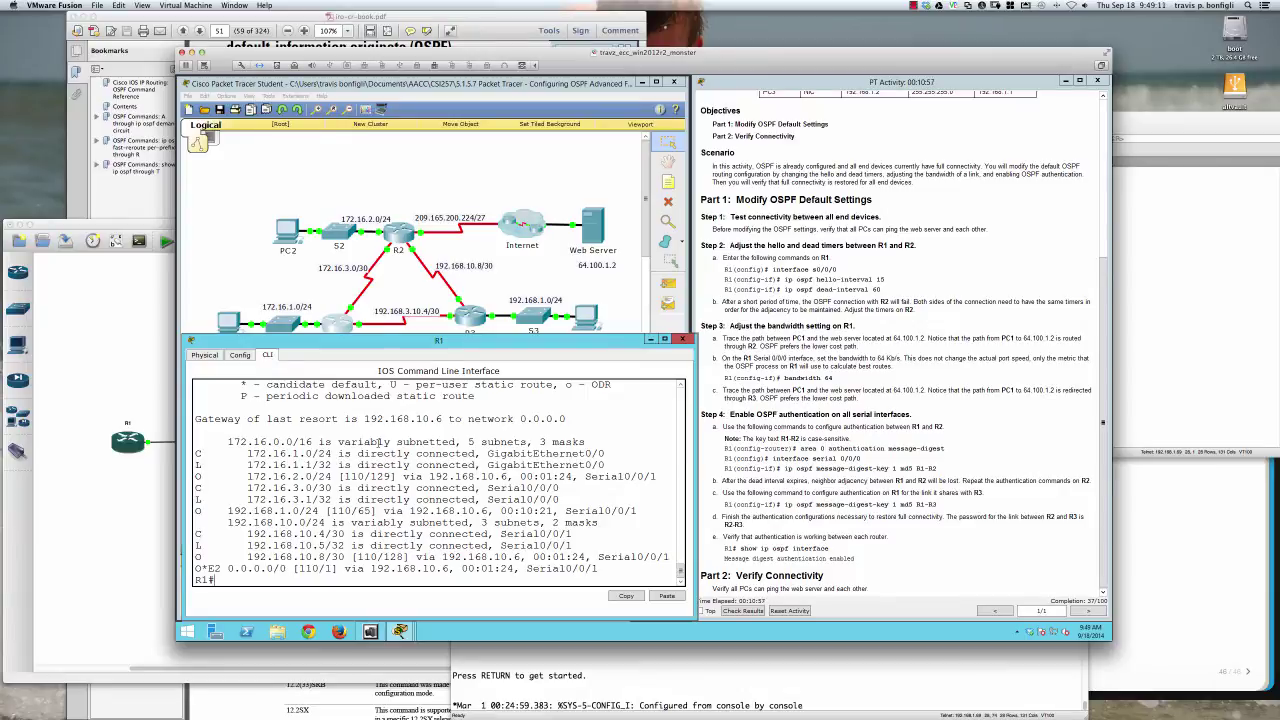
type("sh ip route 172.16.3.2")
key("Return")
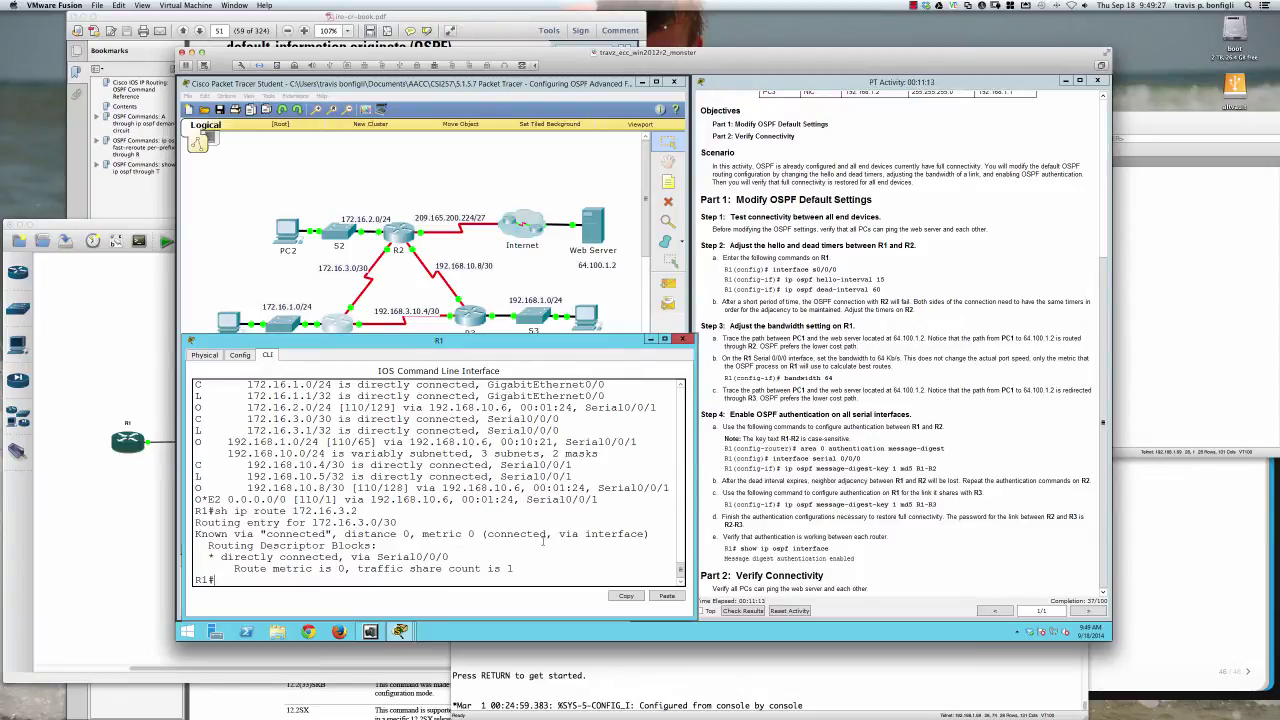
List only R1's OSPF-learned routes with sh ip route ospf
type("sh ip ospf route")
key("Return")
type("sh ip r")
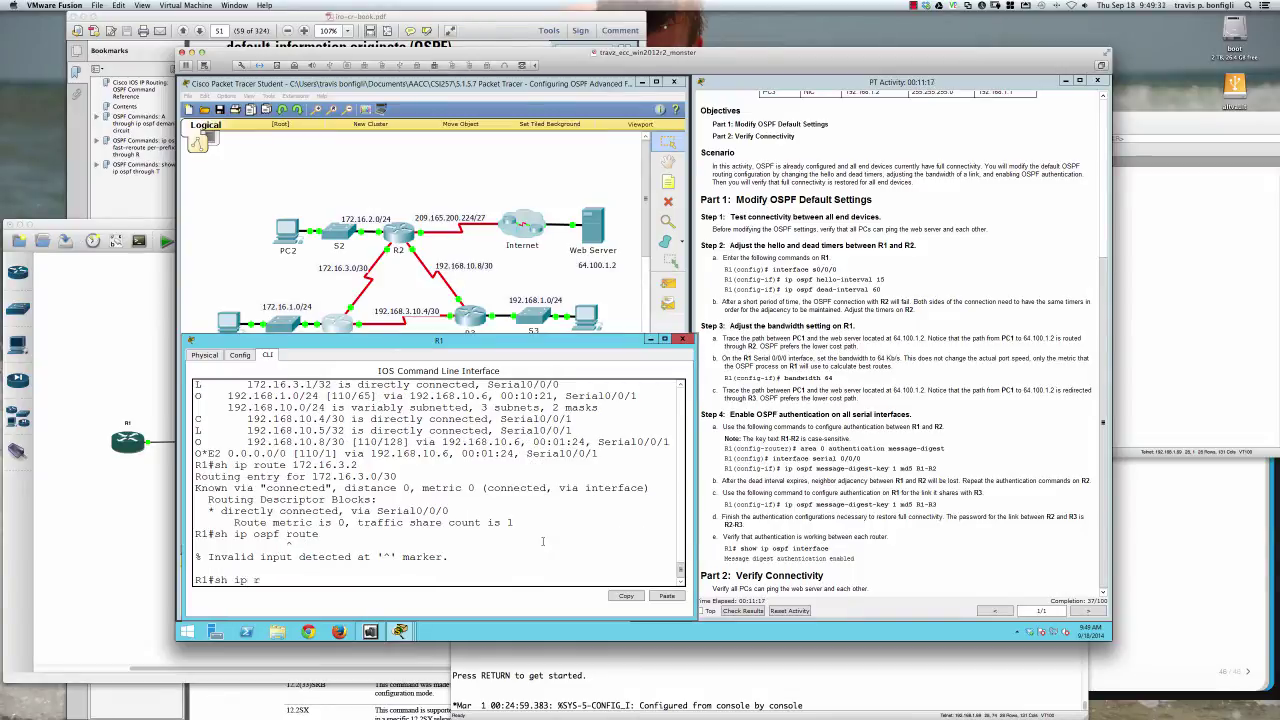
type("oute ospf")
key("Return")
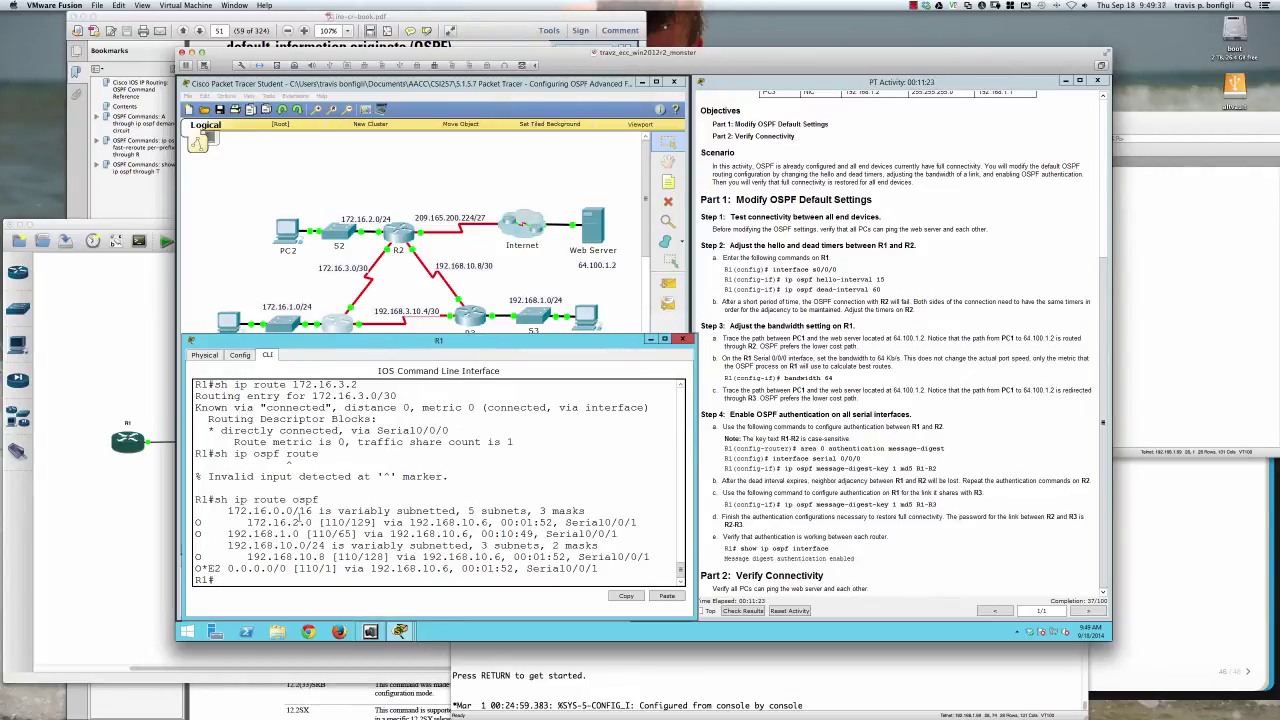
left_click_drag(323, 522, 372, 522)
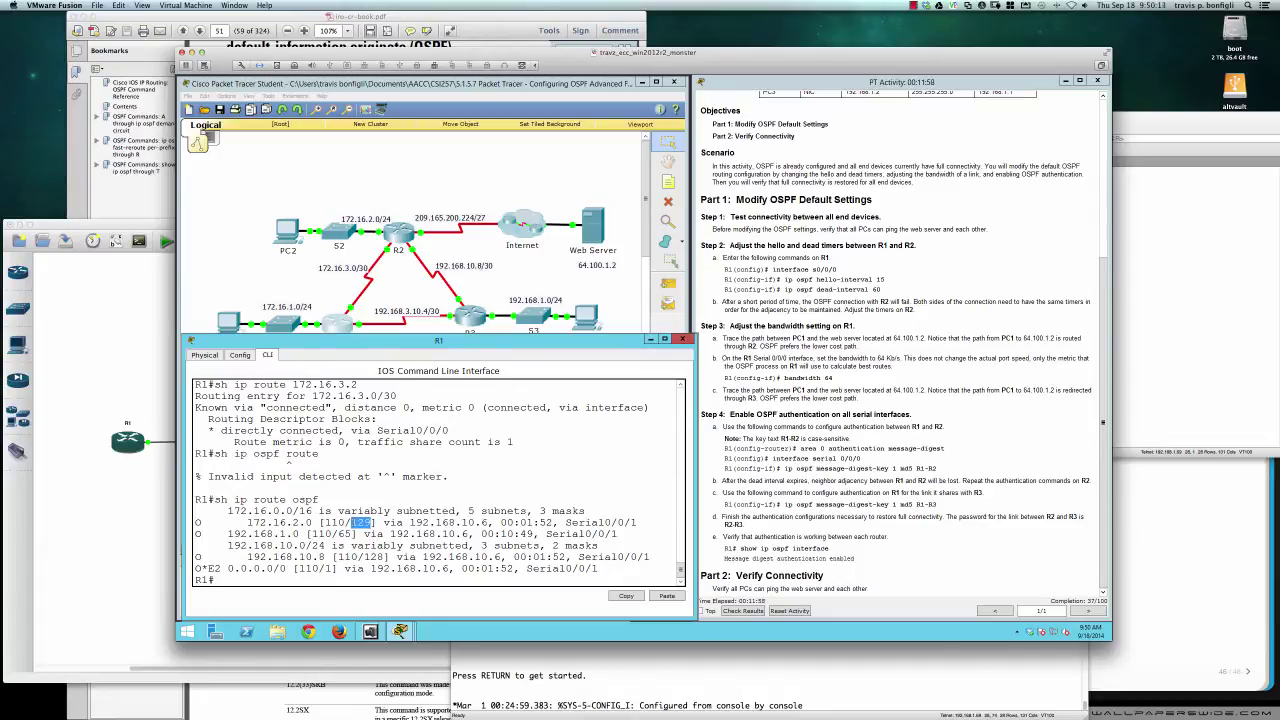
left_click_drag(350, 522, 366, 522)
left_click(462, 518)
Set R1's Serial0/0/0 bandwidth back to 1544
type("conf t")
key("Return")
type("int s")
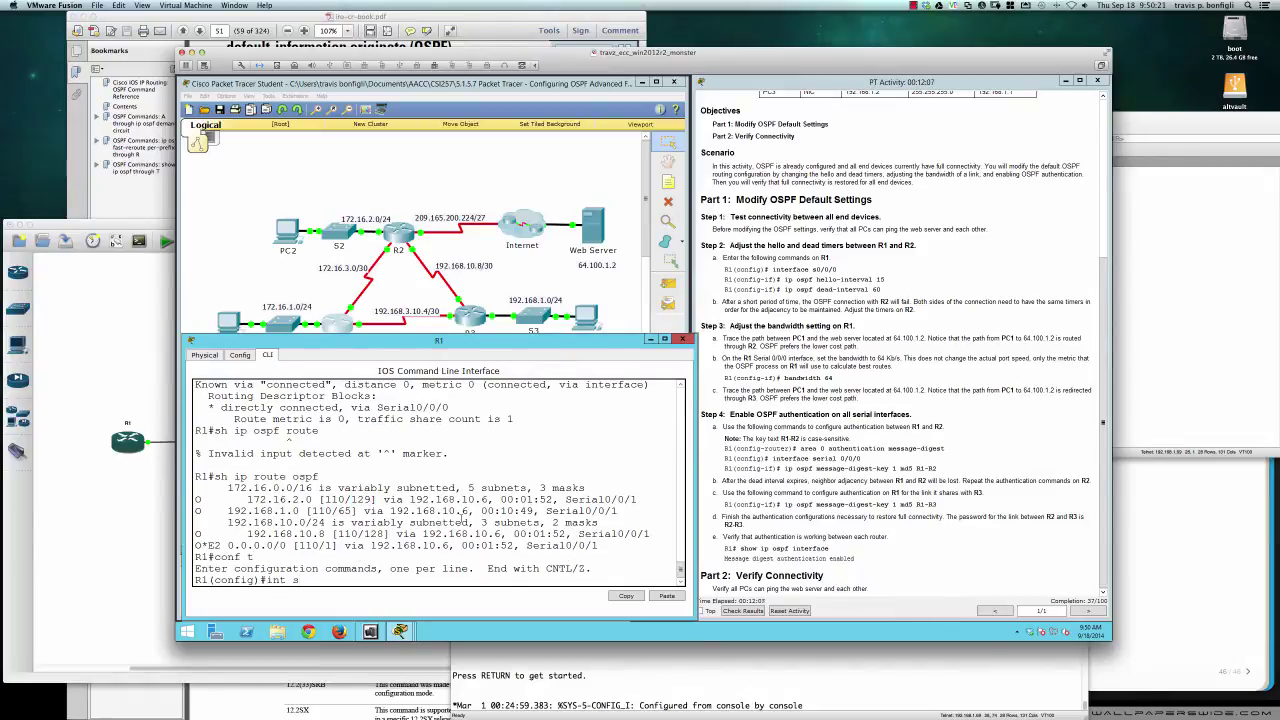
type("0/0/0")
key("Return")
type("band")
key("Tab")
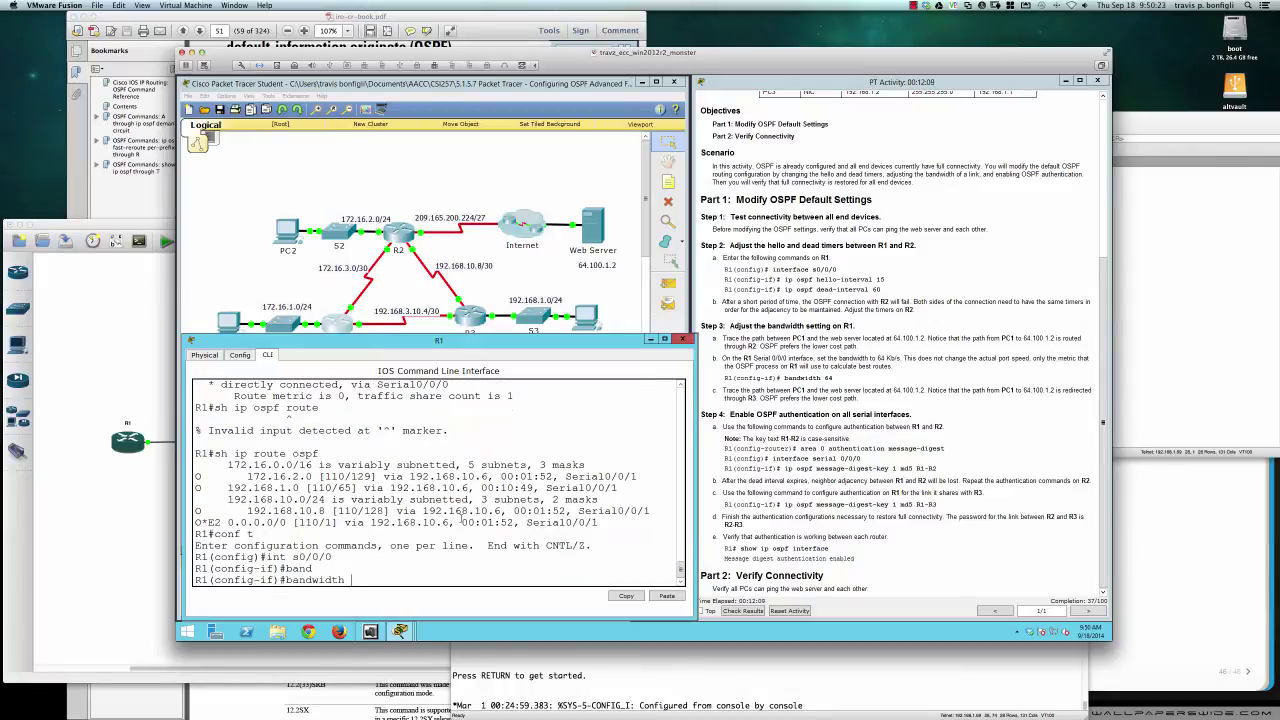
type("1544")
key("Return")
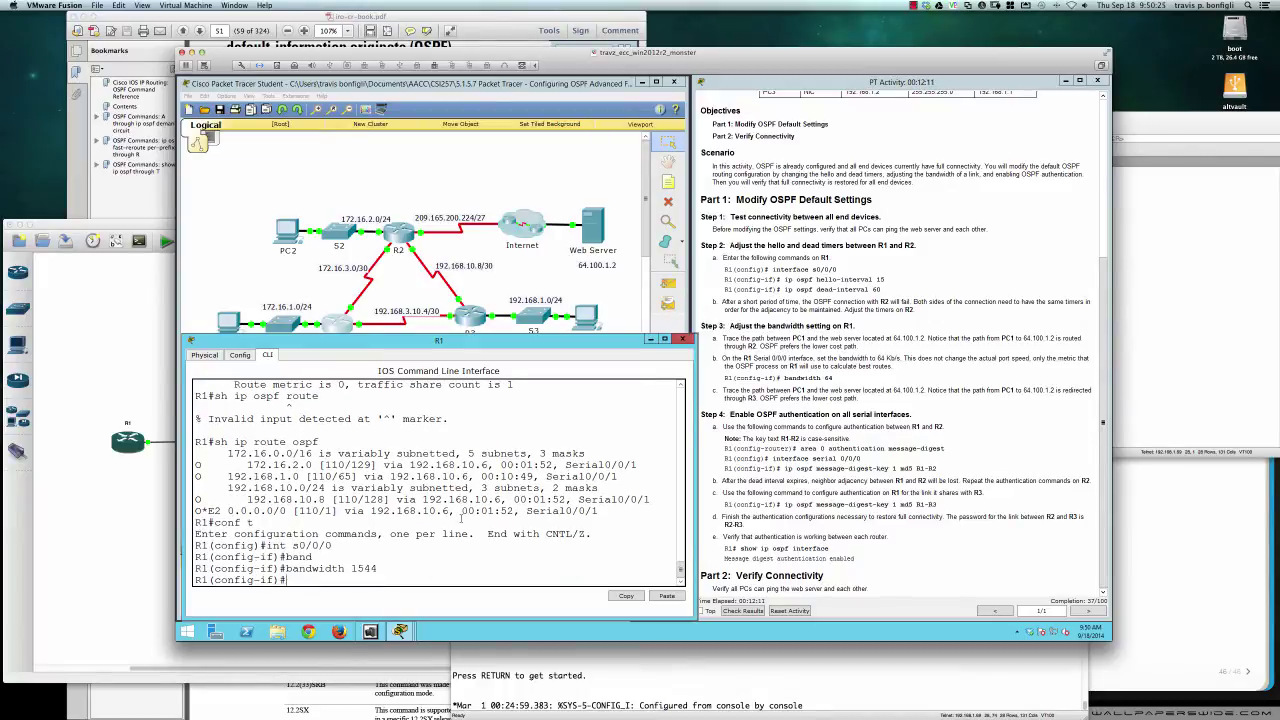
Check R1's OSPF routes from config mode and begin clearing the OSPF process
key("Return")
key("Return")
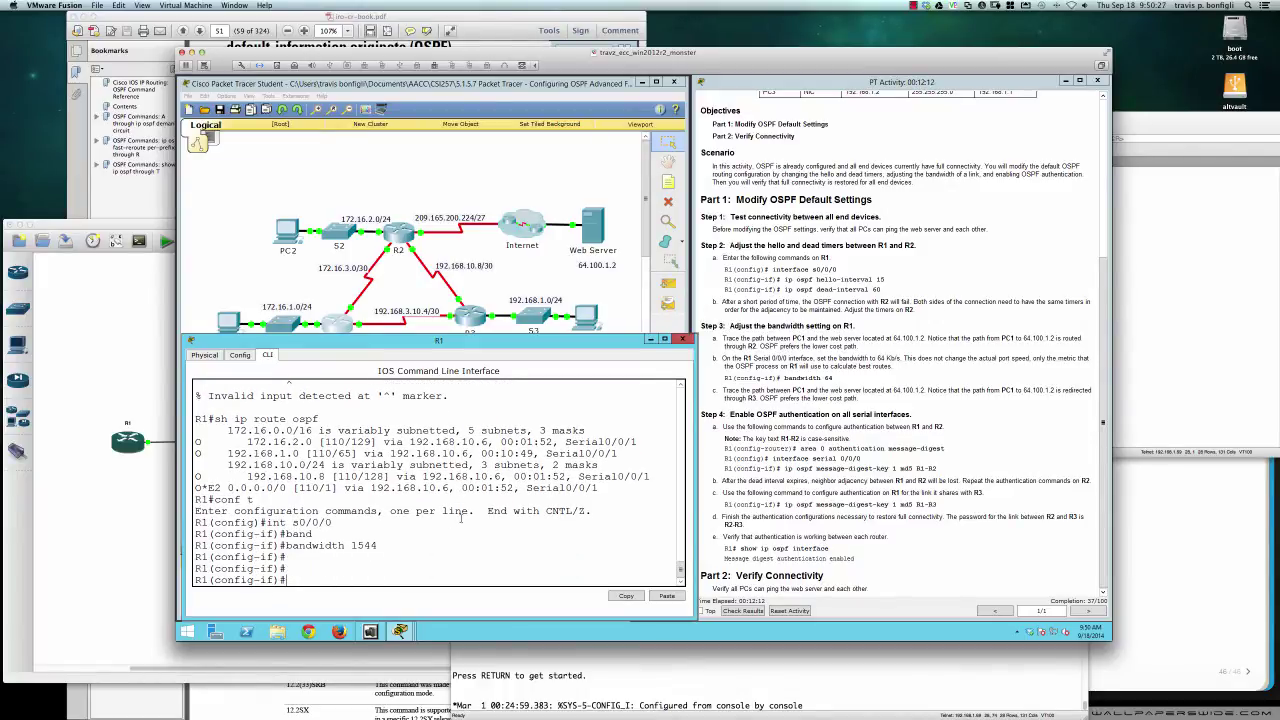
type("do sh ip route ospf")
key("Return")
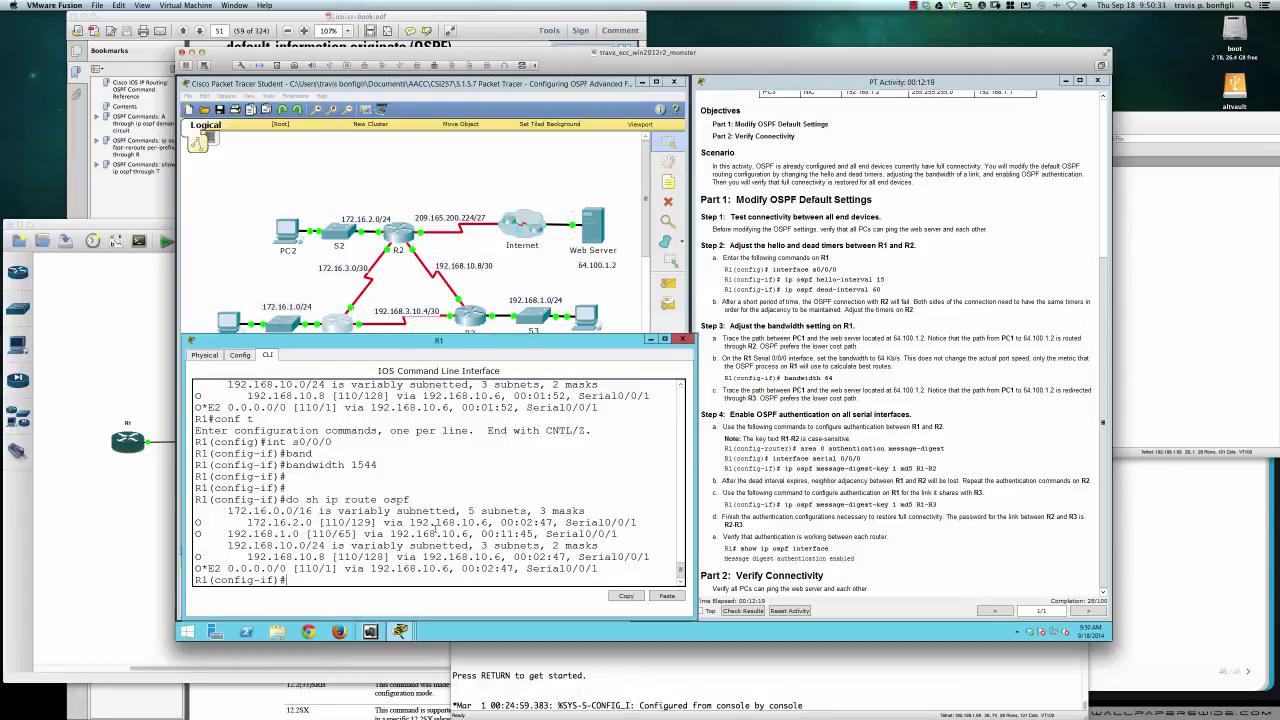
scroll(434, 530, "up", 3)
scroll(434, 530, "down", 3)
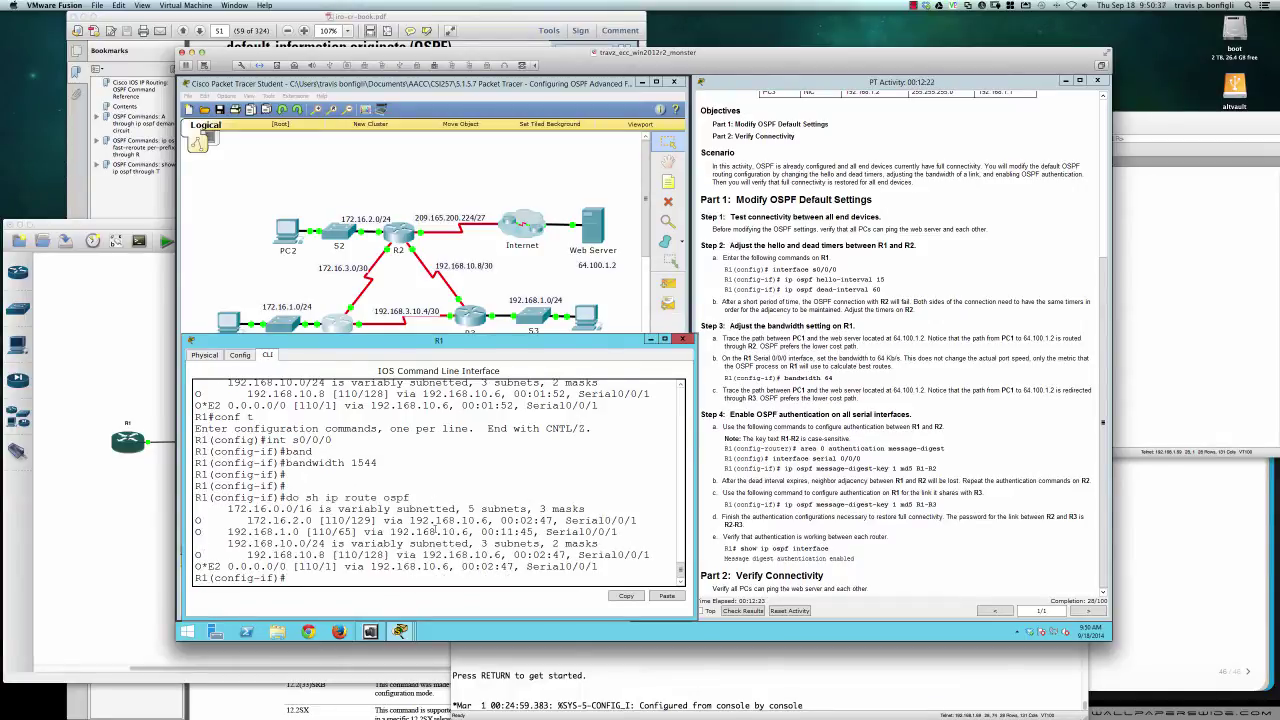
type("do clear ip ospf proc")
Reset R1's OSPF processes, confirming with yes
key("Return")
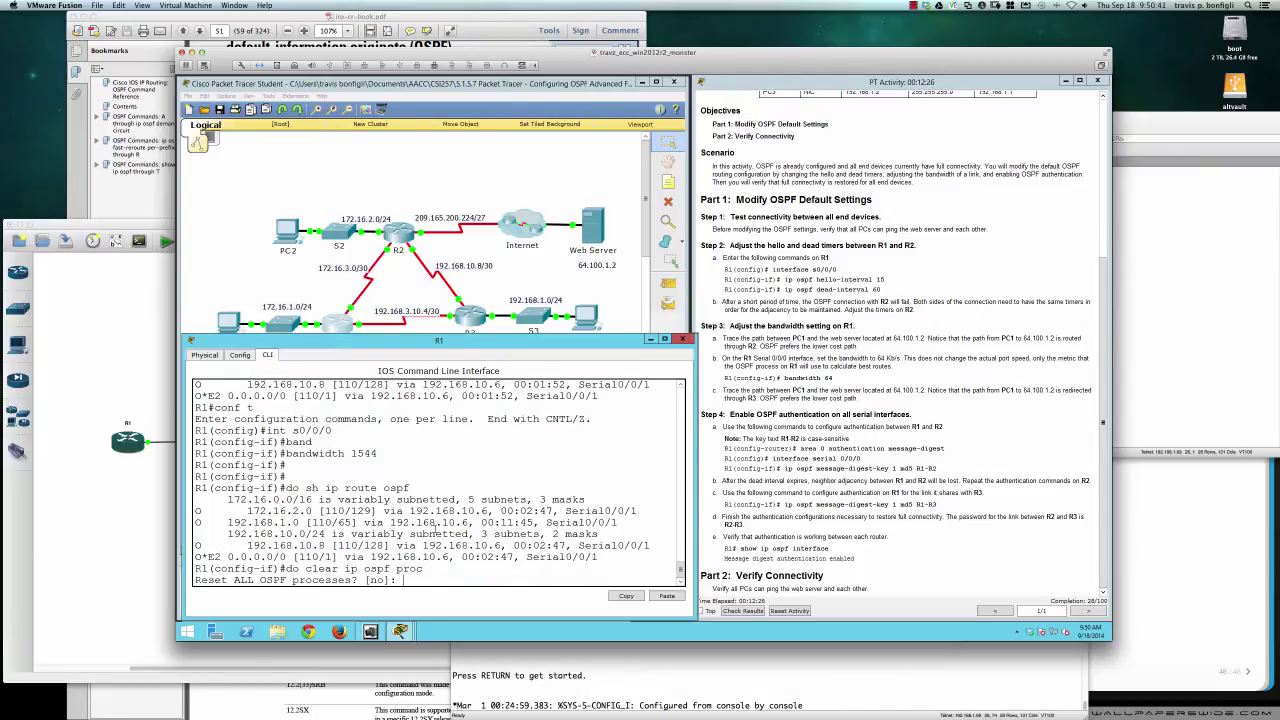
type("yes")
key("Return")
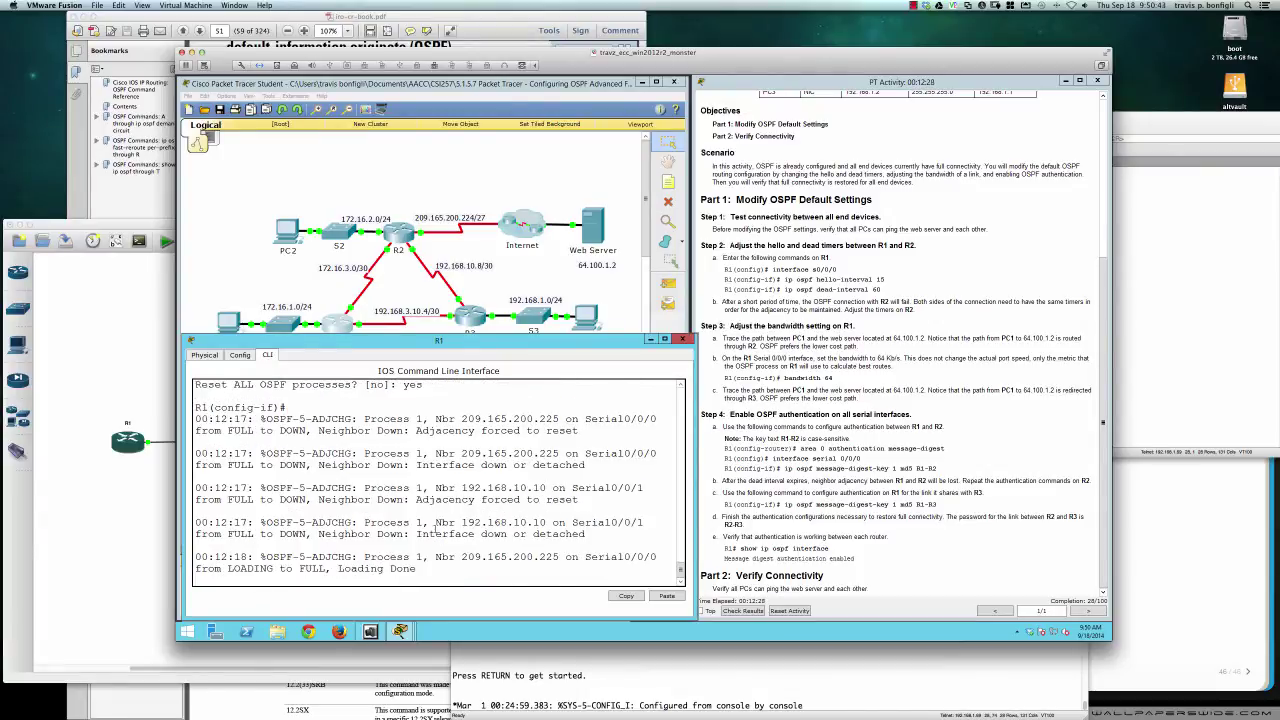
key("Return")
key("Return")
key("Return")
key("Return")
key("Return")
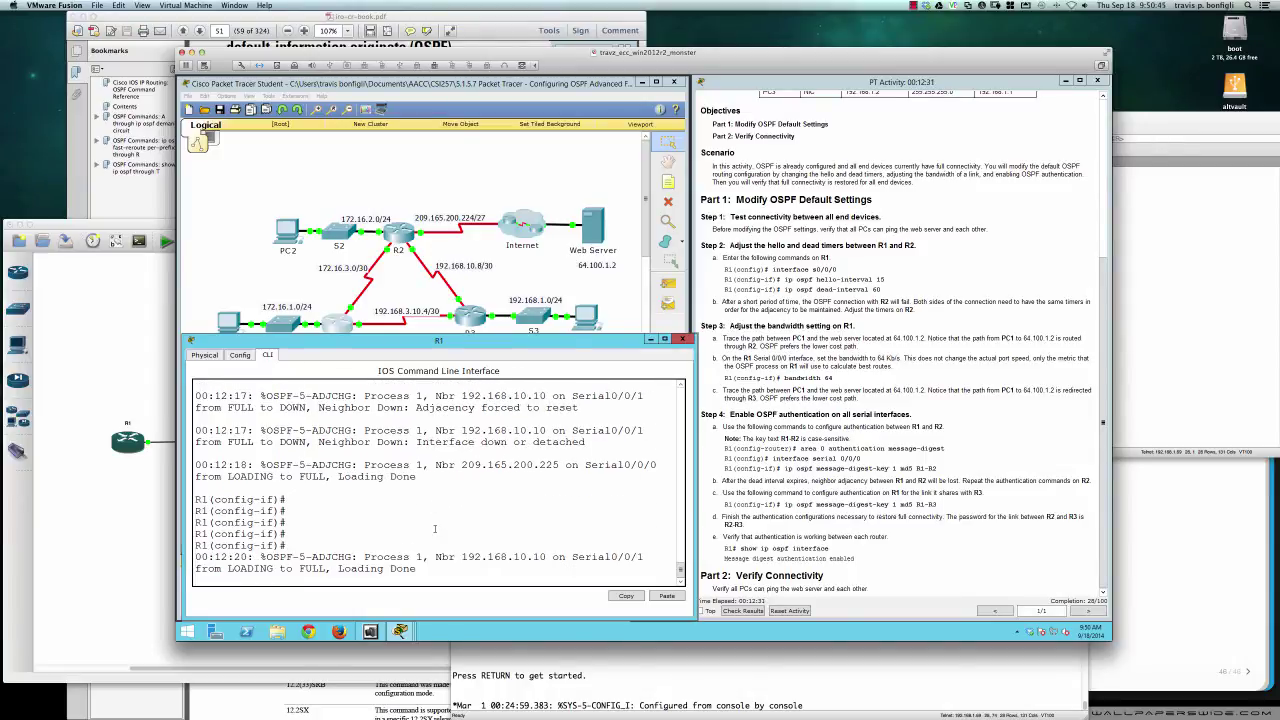
key("Return")
key("Return")
Display OSPF routes and mark the cost 65 on the 172.16.2.0 route
type("do sh ip r")
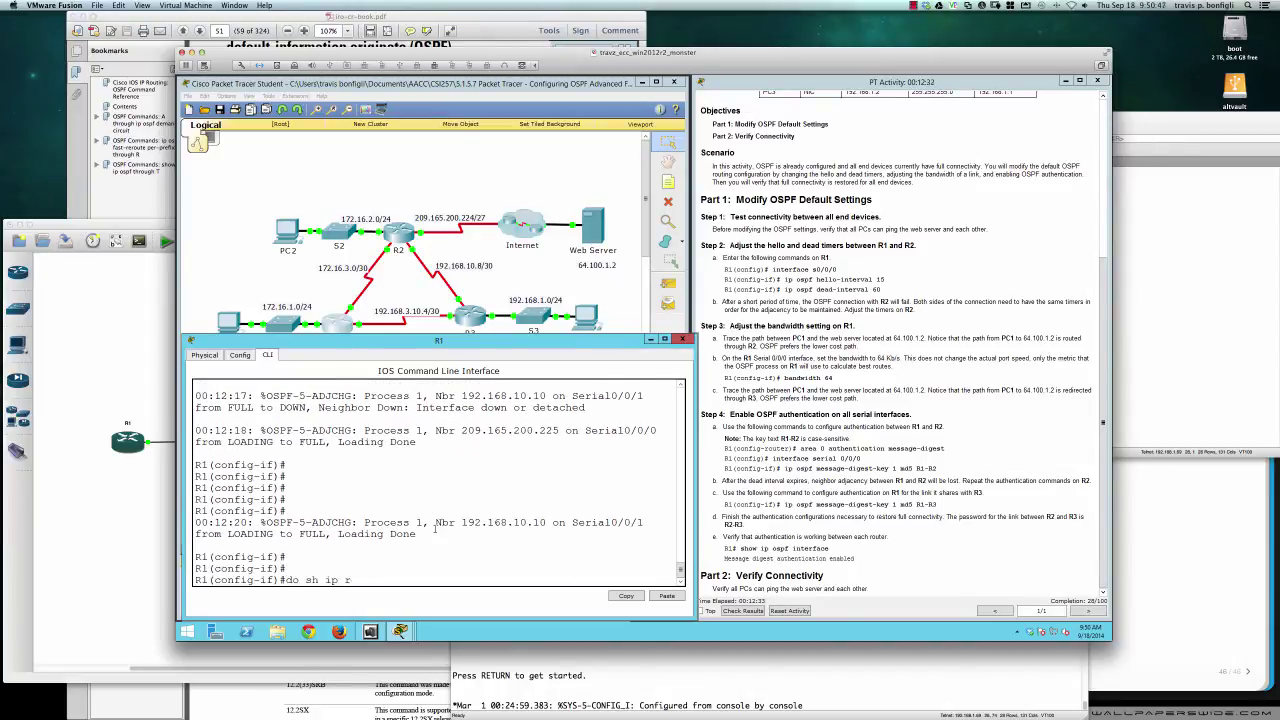
type("oute ospf")
key("Return")
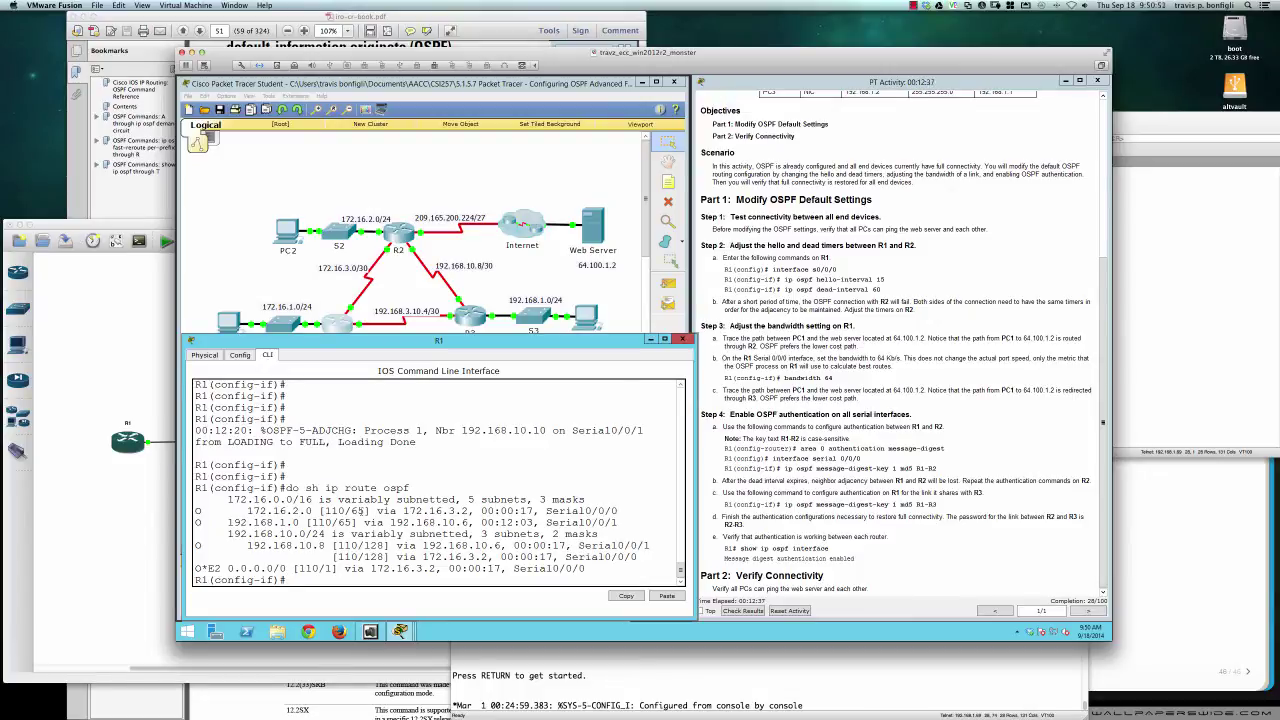
left_click_drag(364, 511, 351, 511)
Set Serial0/0/0 bandwidth to 64 again and rerun do sh ip route ospf
left_click(410, 539)
key("Return")
key("Return")
key("Return")
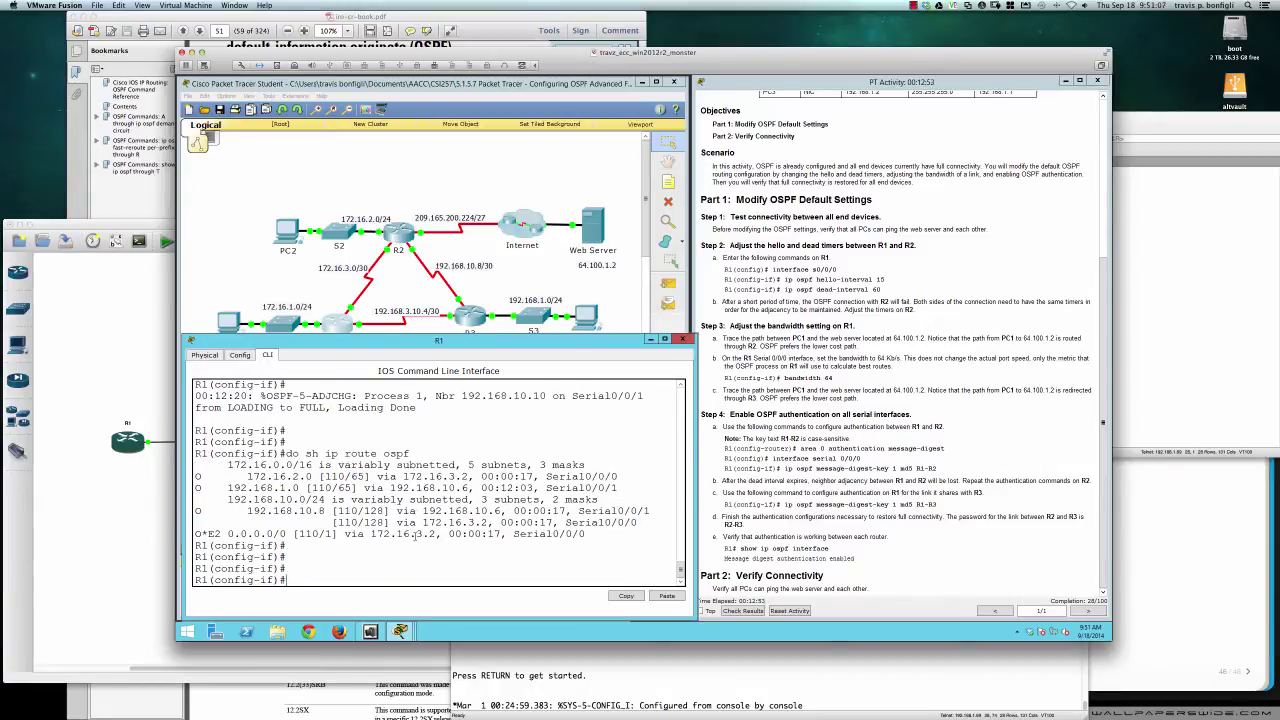
type("band")
key("Tab")
type("64")
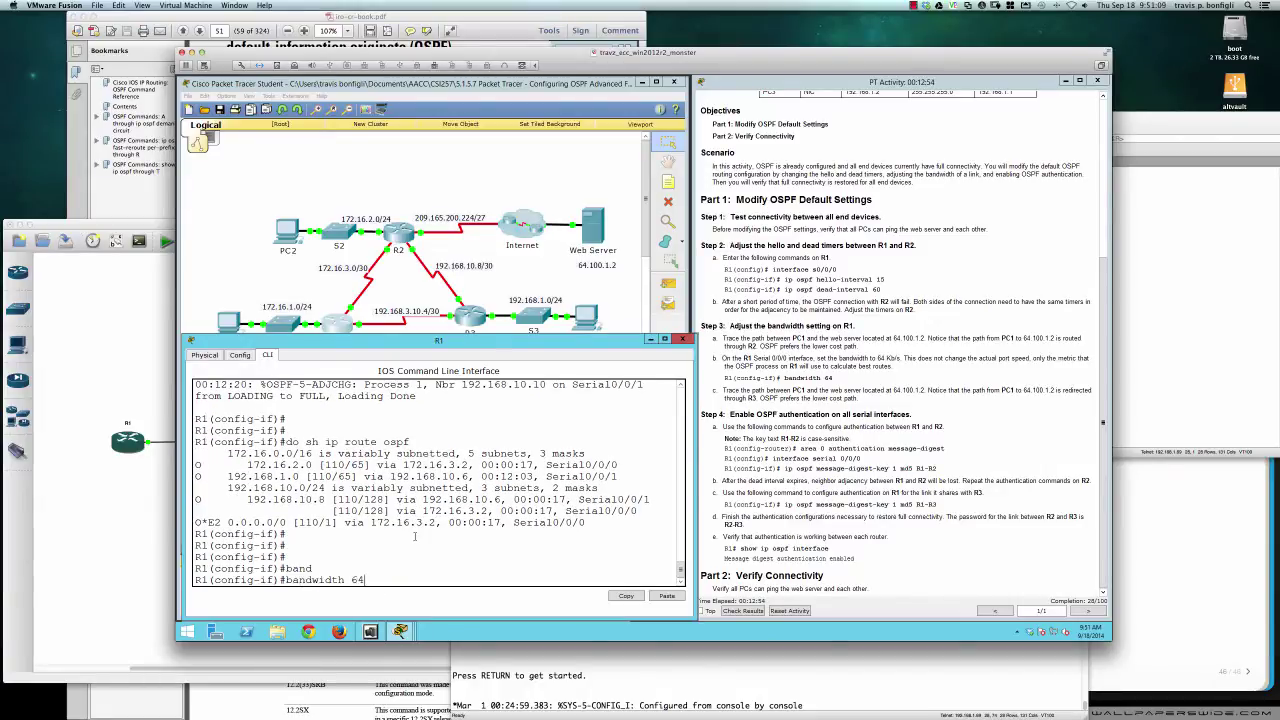
key("Return")
key("Return")
key("Return")
key("Return")
key("Up")
key("Up")
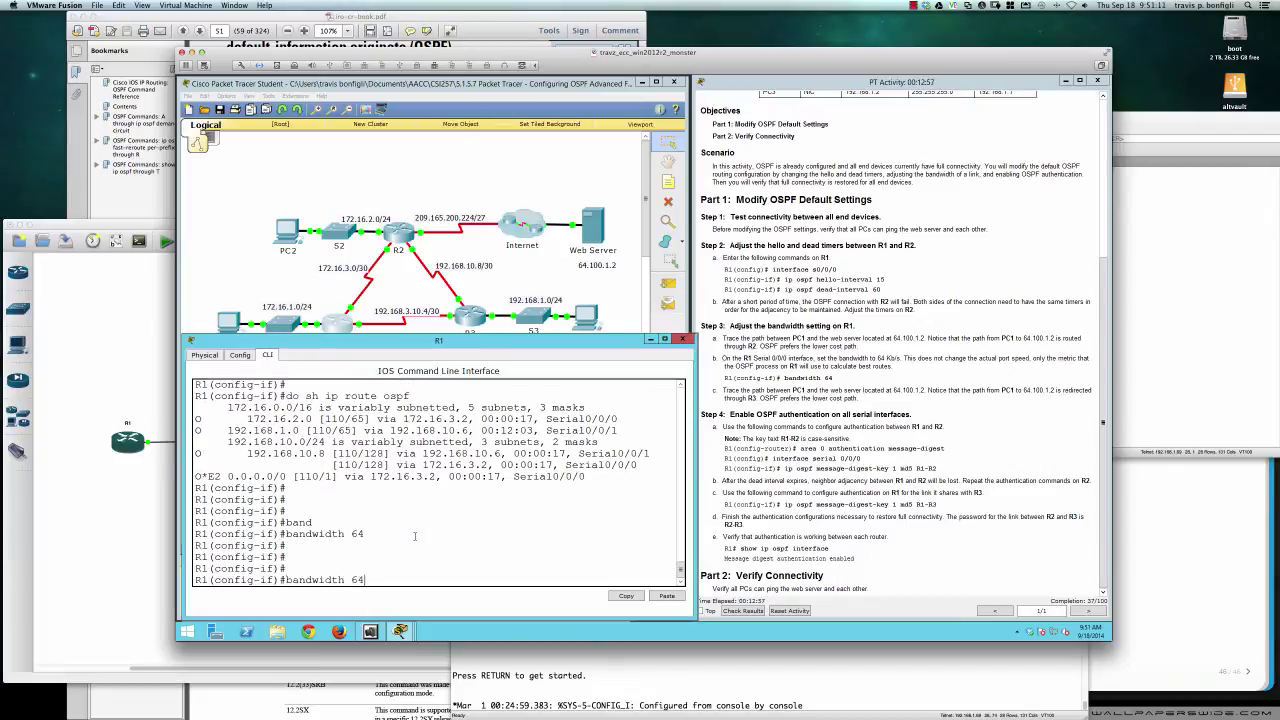
key("Return")
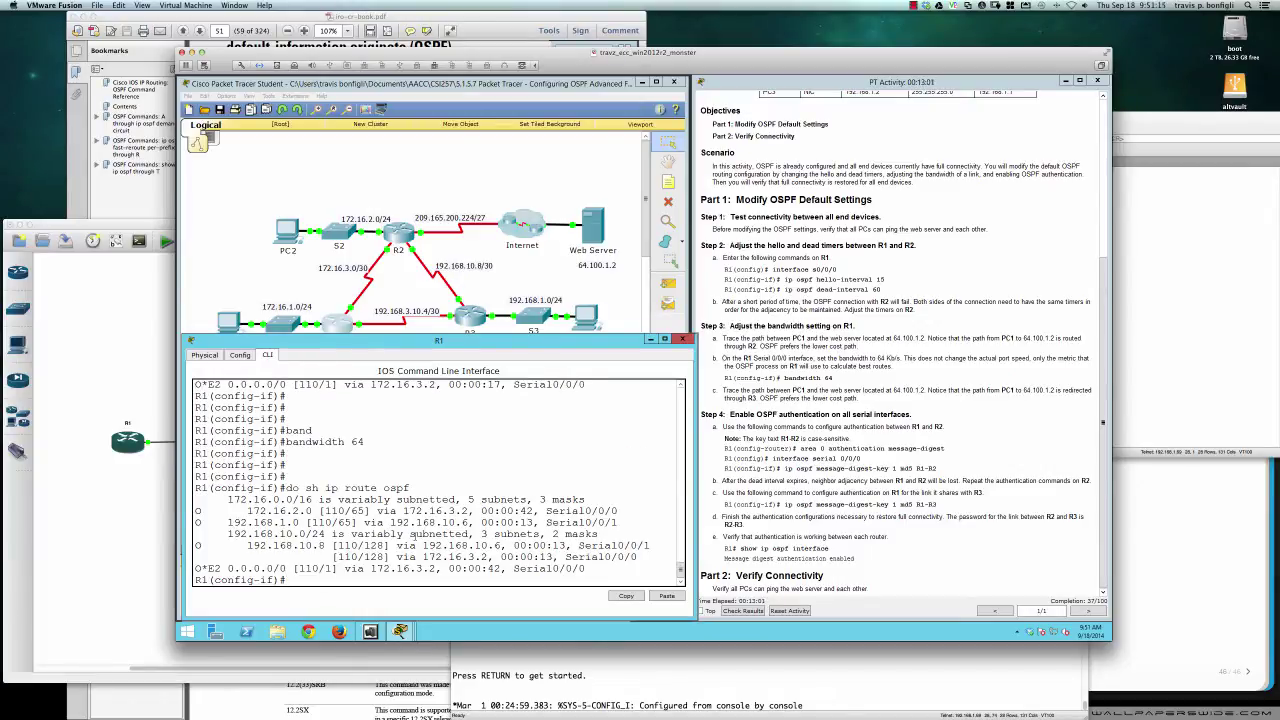
Rerun the OSPF route display, showing 172.16.2.0 via 192.168.10.6 at cost 129
key("Up")
key("Return")
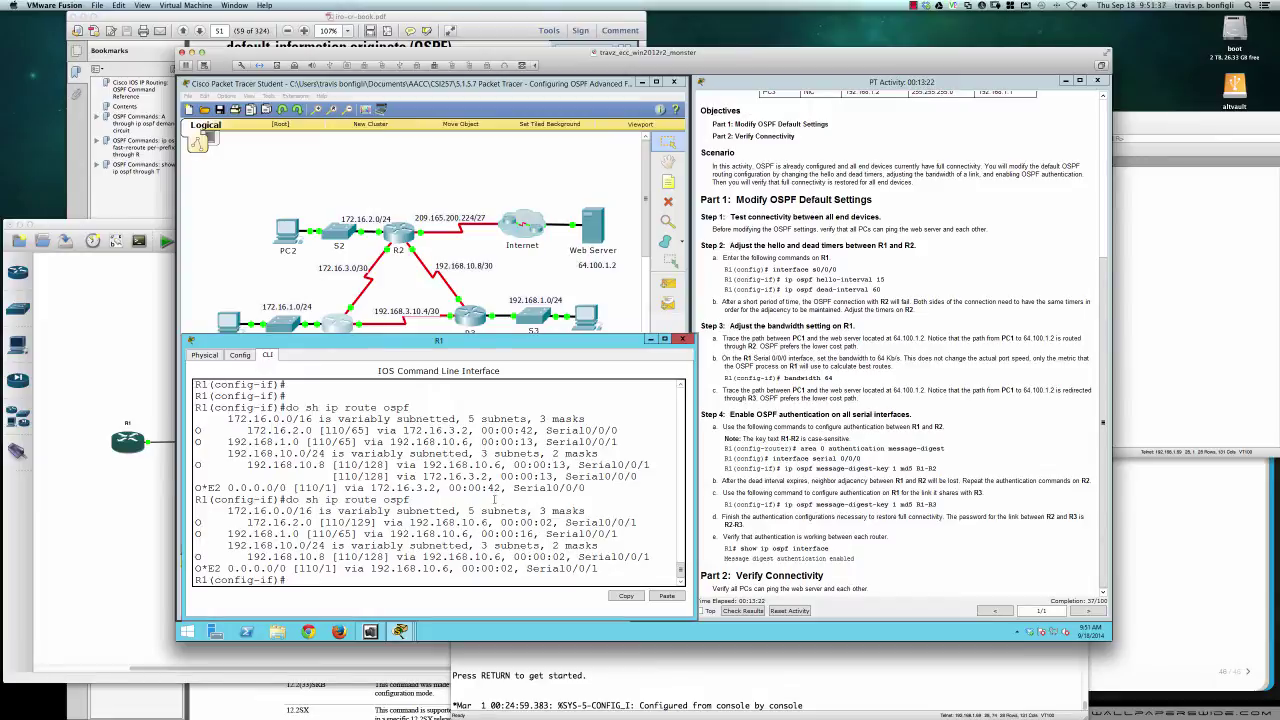
key("Return")
key("Return")
key("Return")
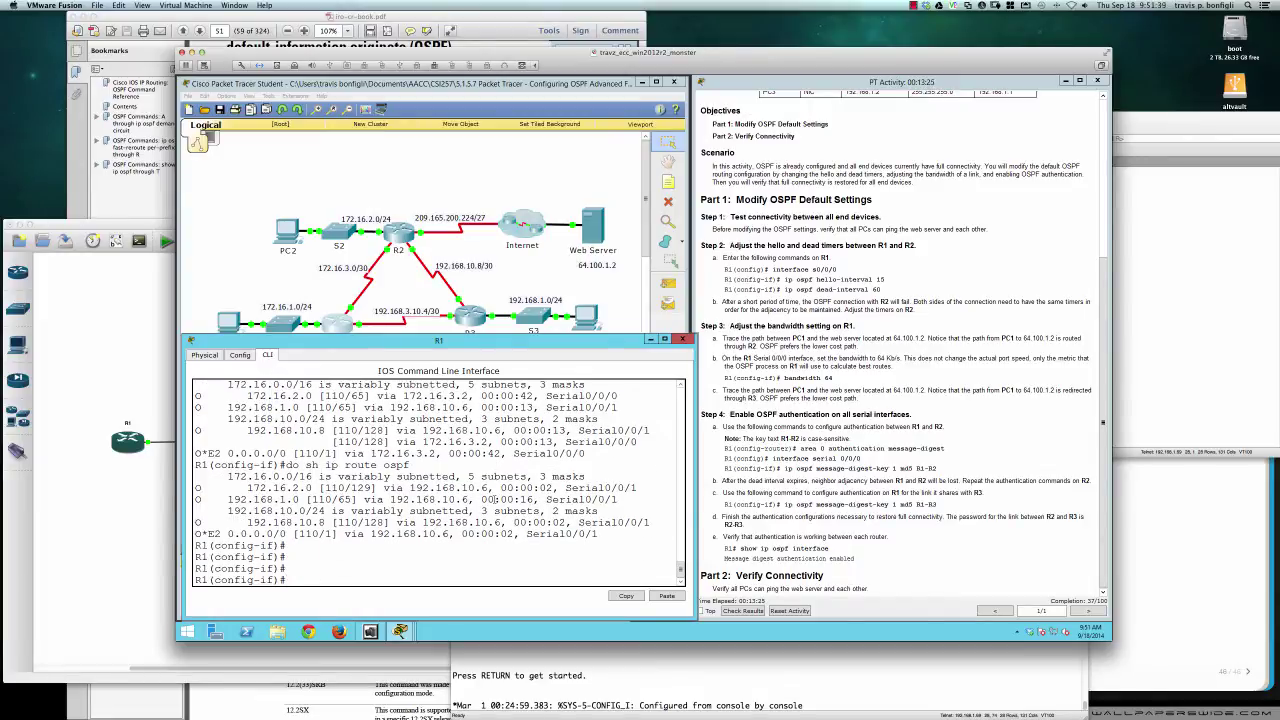
Under router ospf 1, enable area 0 authentication message-digest
type("router ospf 1")
key("Return")
key("Return")
key("Return")
type("area")
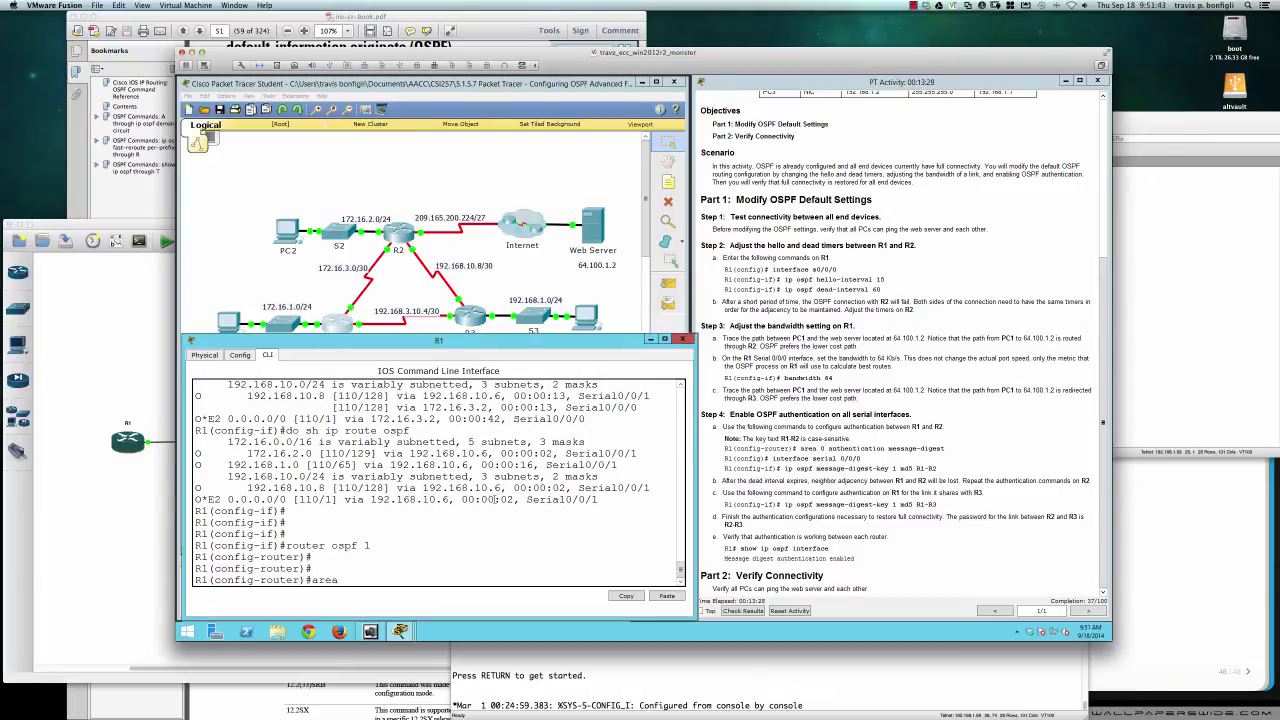
key("Tab")
type("0 au")
key("Tab")
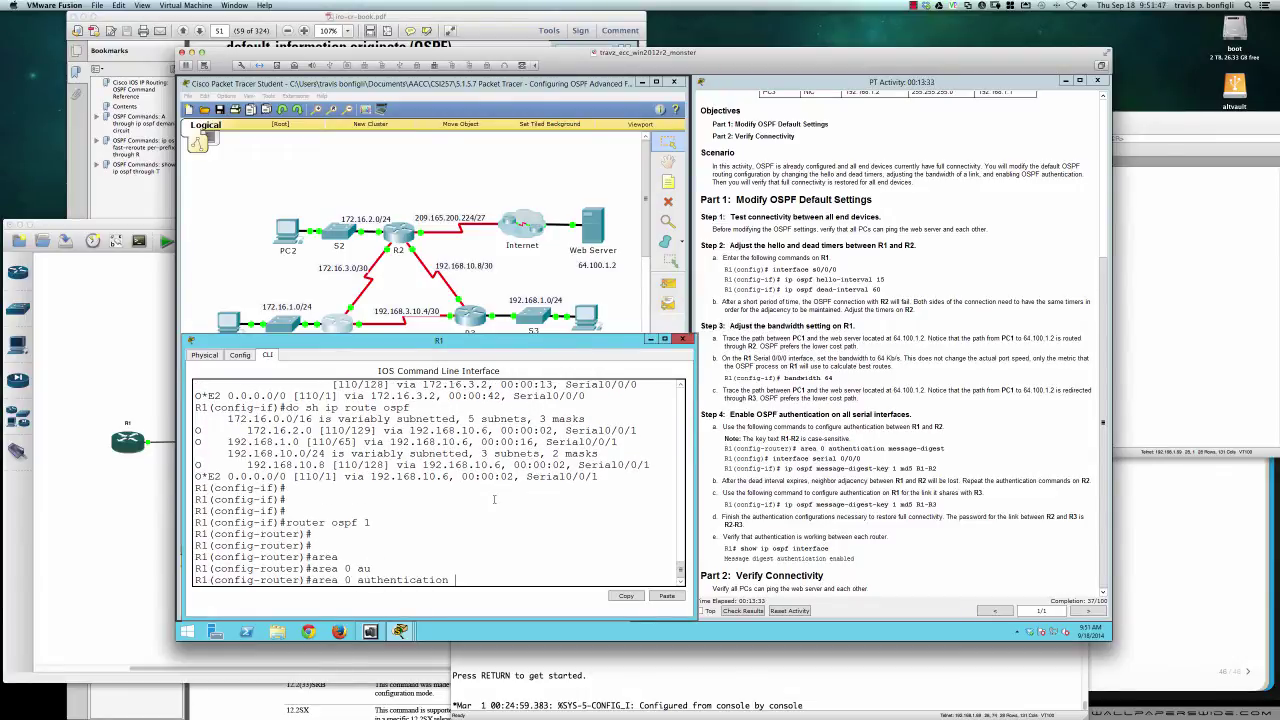
type("me")
key("Tab")
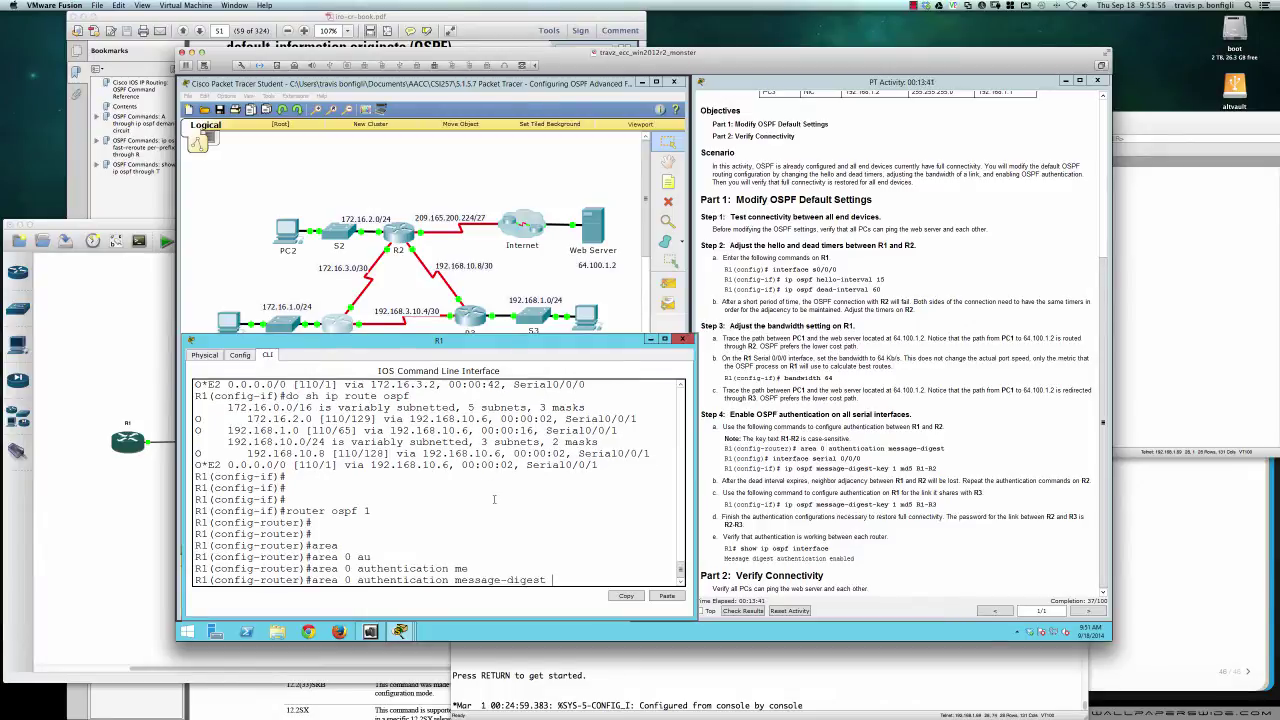
key("Return")
On Serial0/0/0, enter an ip ospf message-digest-key 1 md5 command with the link key
type("int")
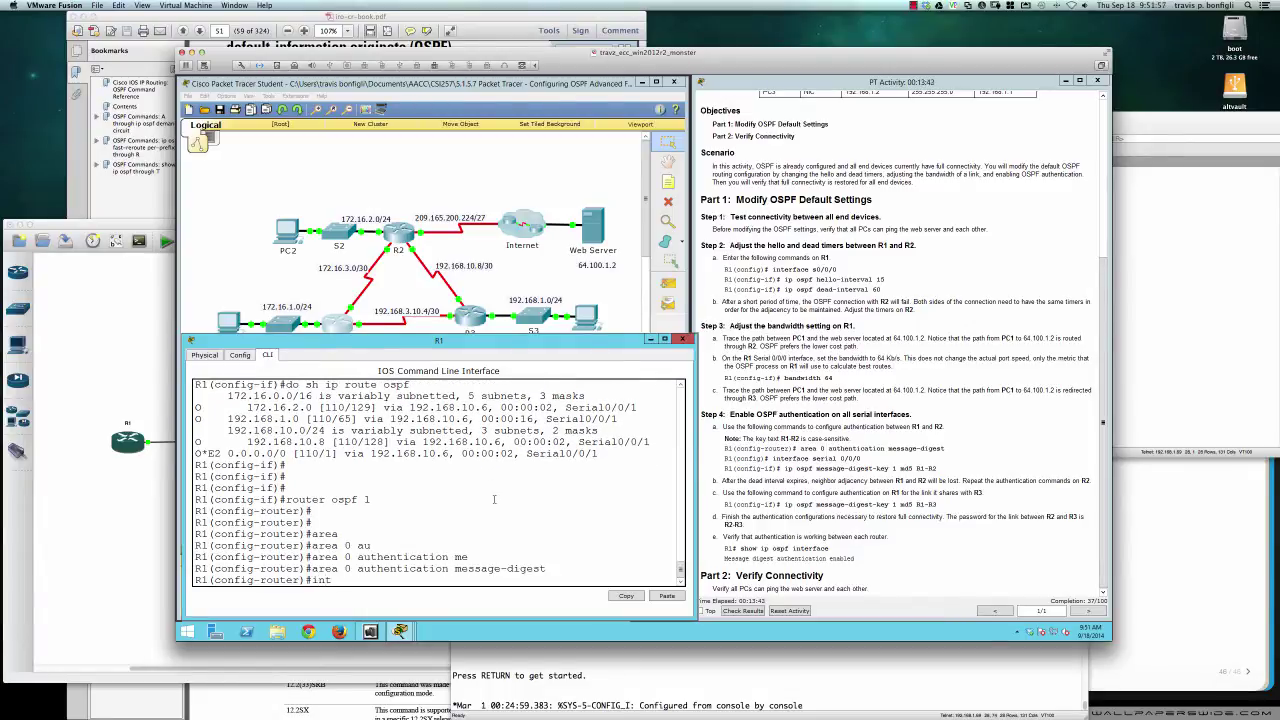
key("Tab")
type("se")
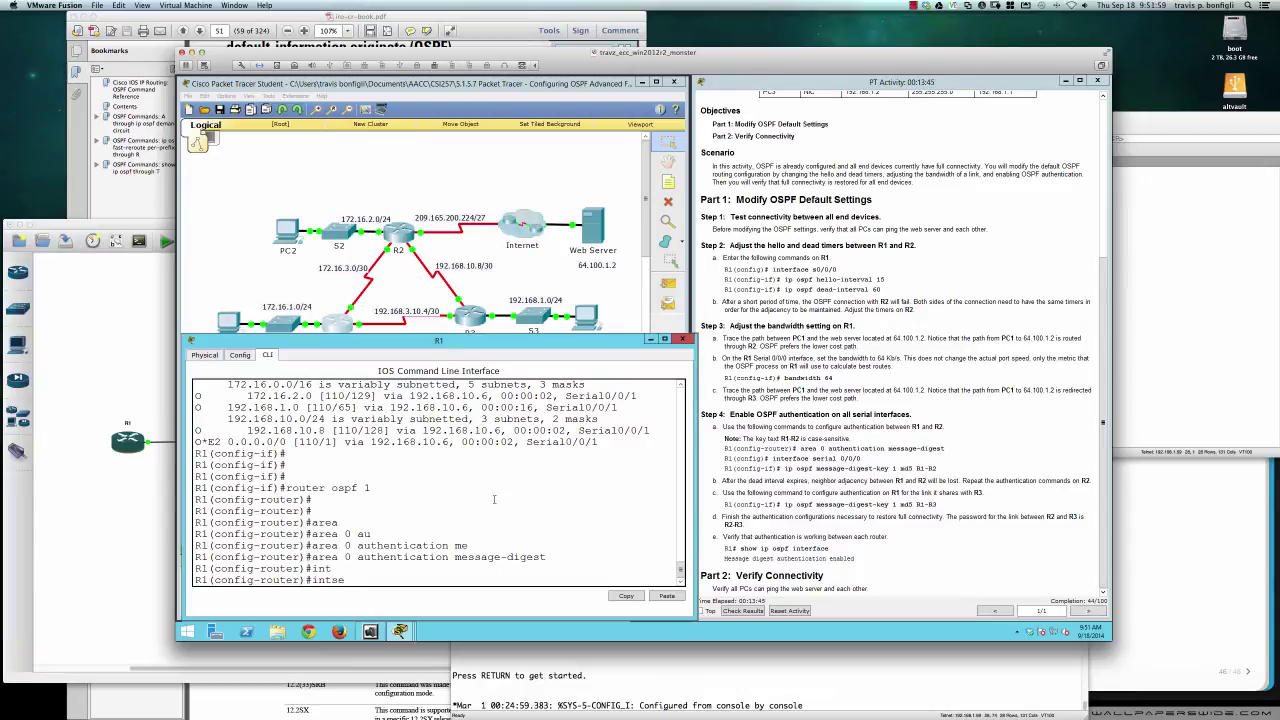
key("BackSpace")
key("BackSpace")
type("ser0/0/0")
key("Return")
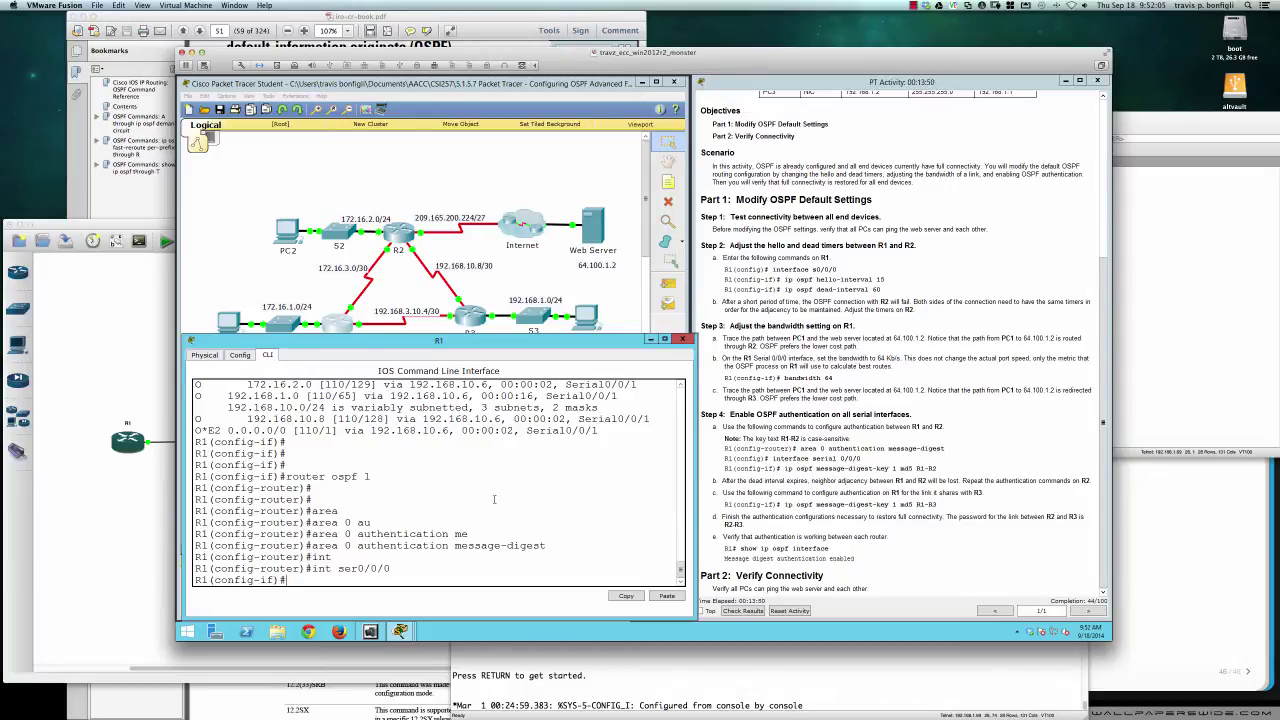
type("ip ospf mess")
key("Tab")
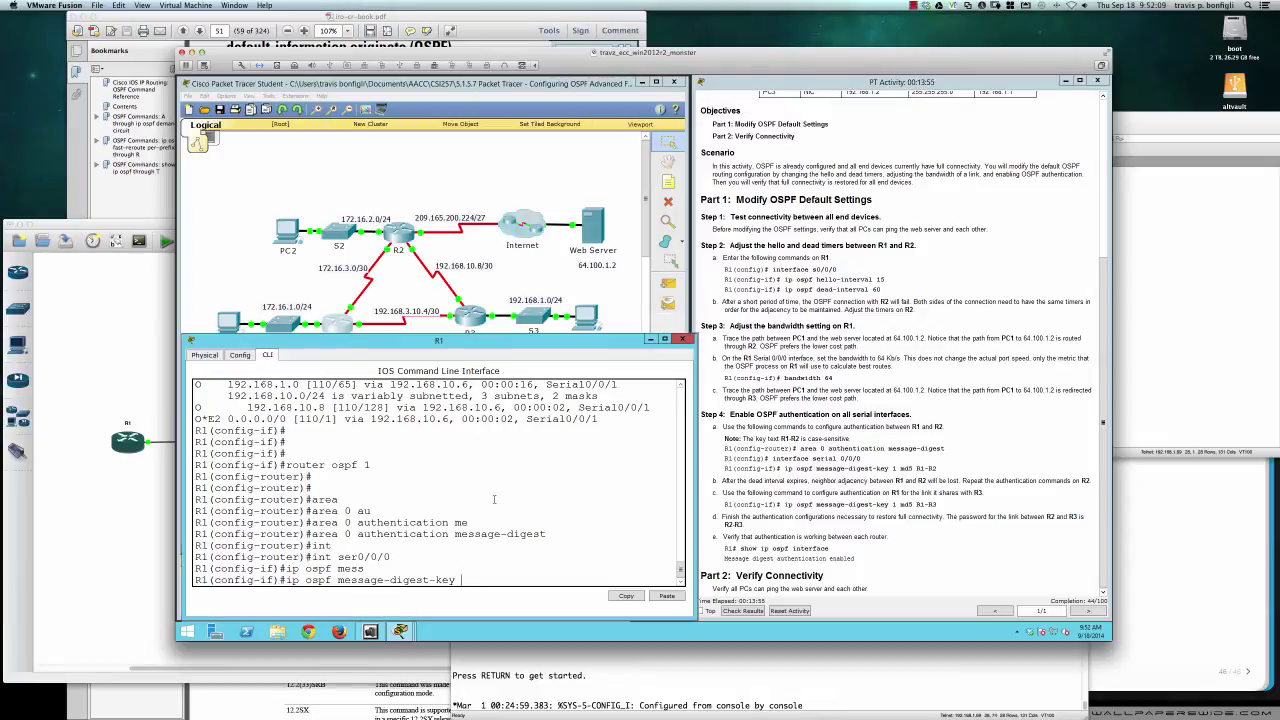
type("1 md")
type("51-R")
type("2")
Fix and apply the rejected MD5 key 1 command for the R2 link on Serial0/0/0
key("Return")
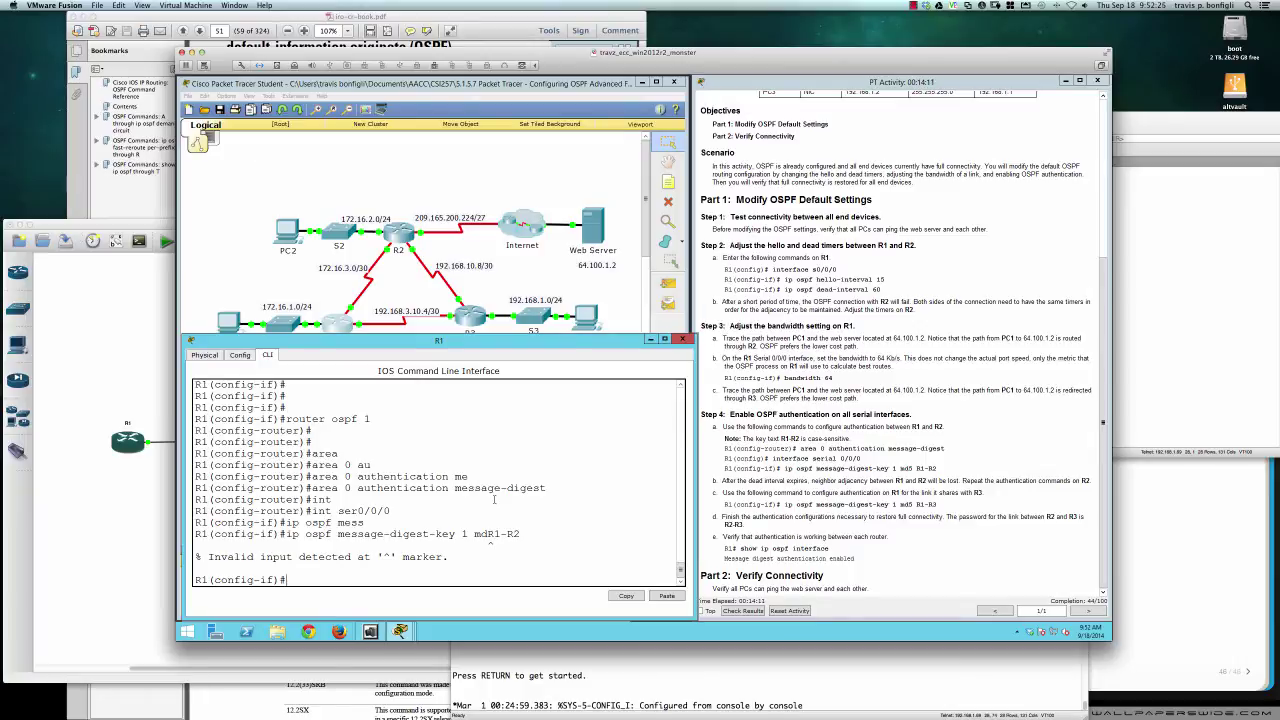
key("Up")
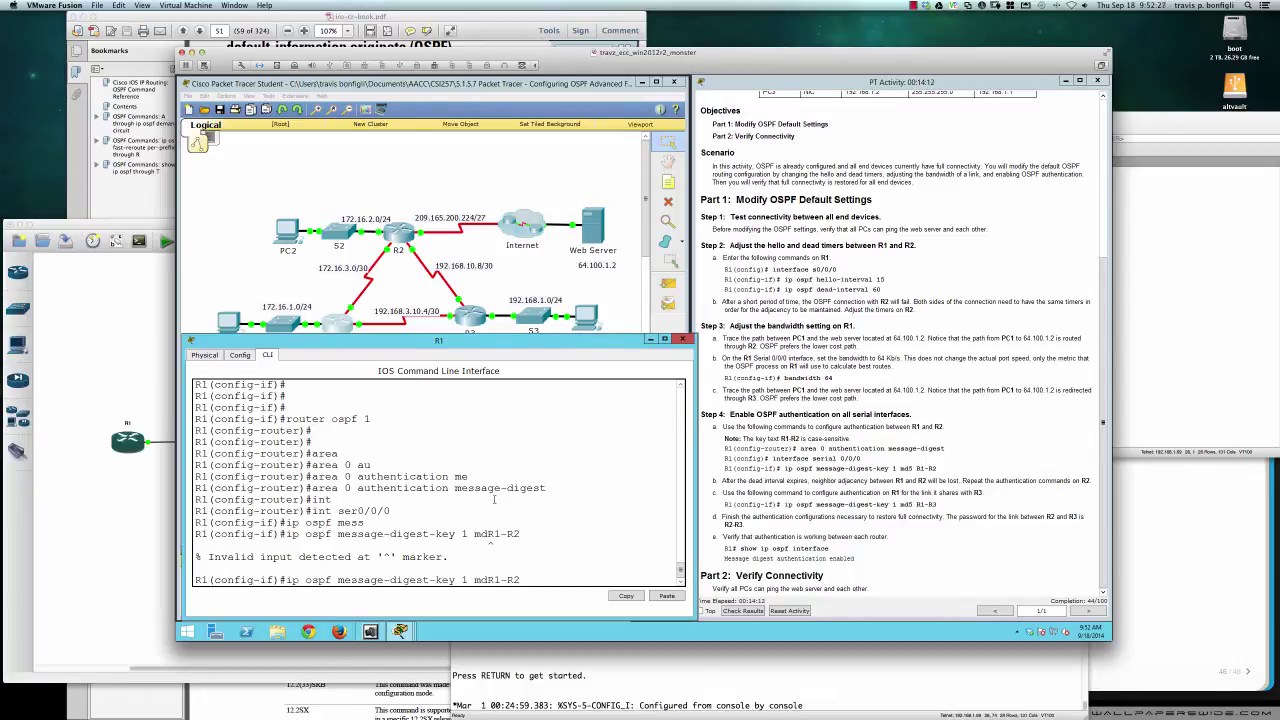
type("5")
key("Return")
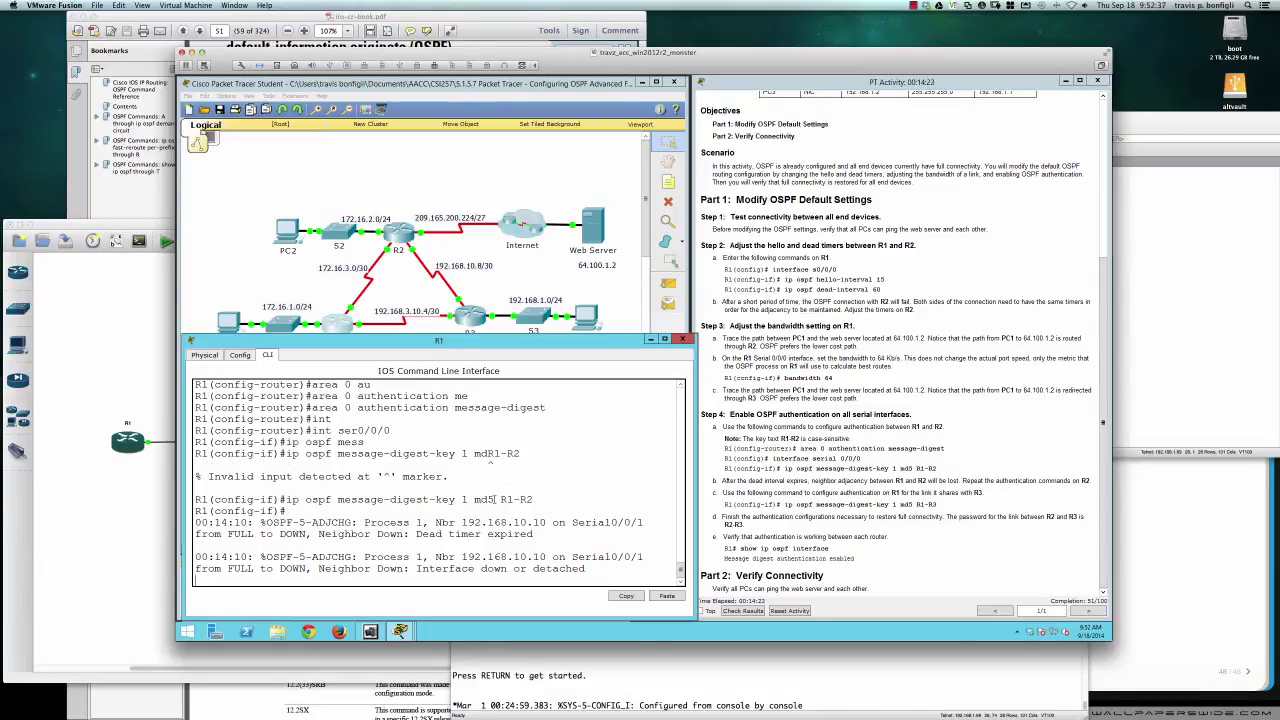
Run do sh ip int brief to show both serial links up
key("Return")
key("Return")
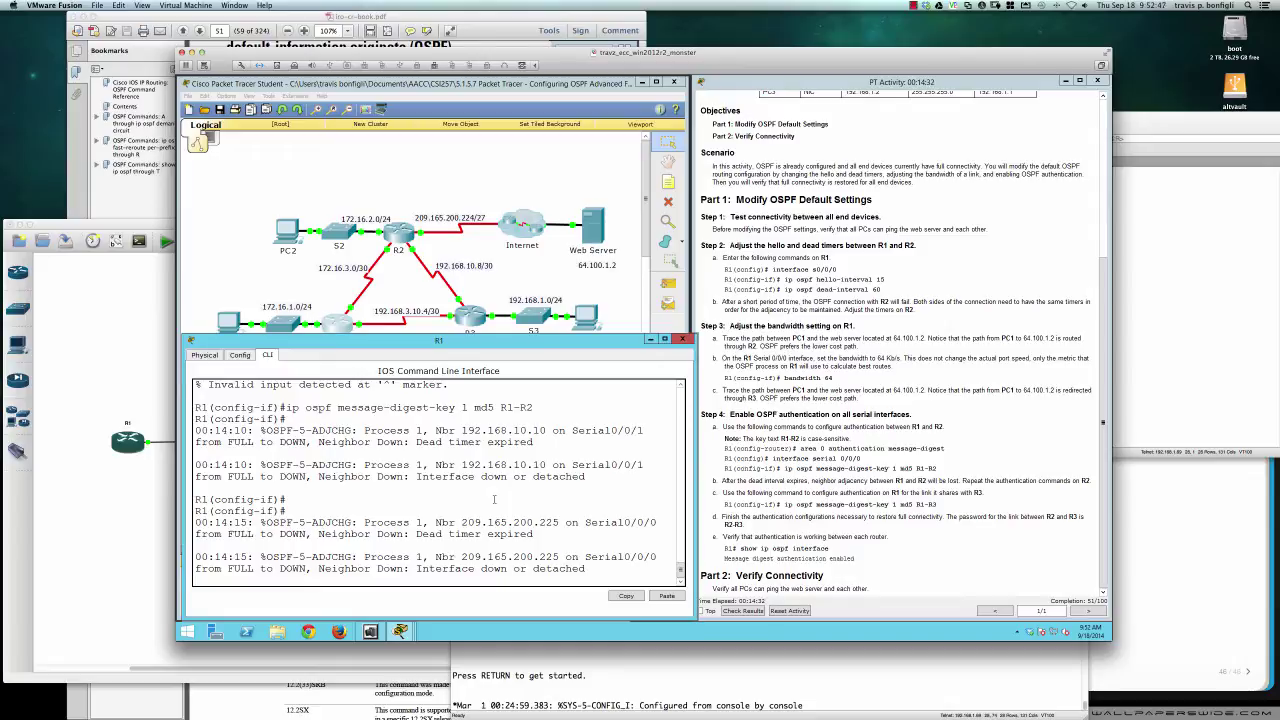
key("Return")
key("Return")
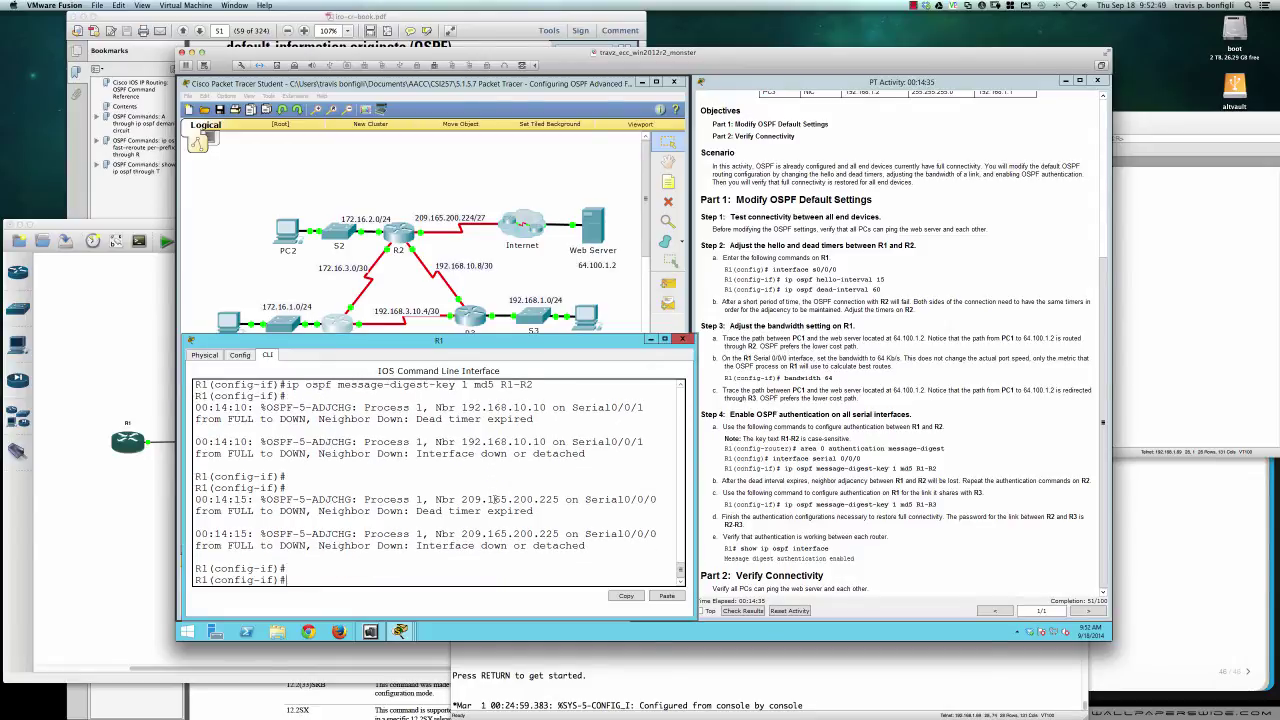
type("do sh ip int brief")
key("Return")
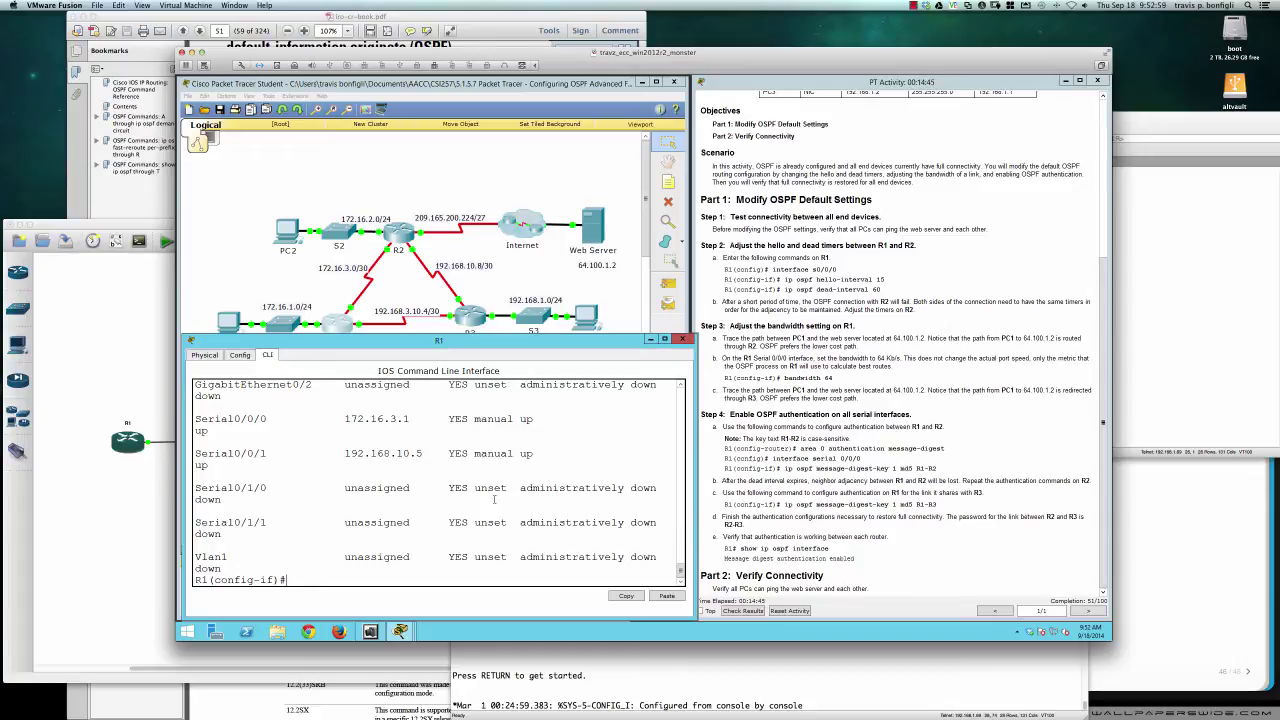
On R1's Serial0/0/1, enter an MD5 key command for the R3 link, which gets rejected
type("int s0/0/1")
key("Return")
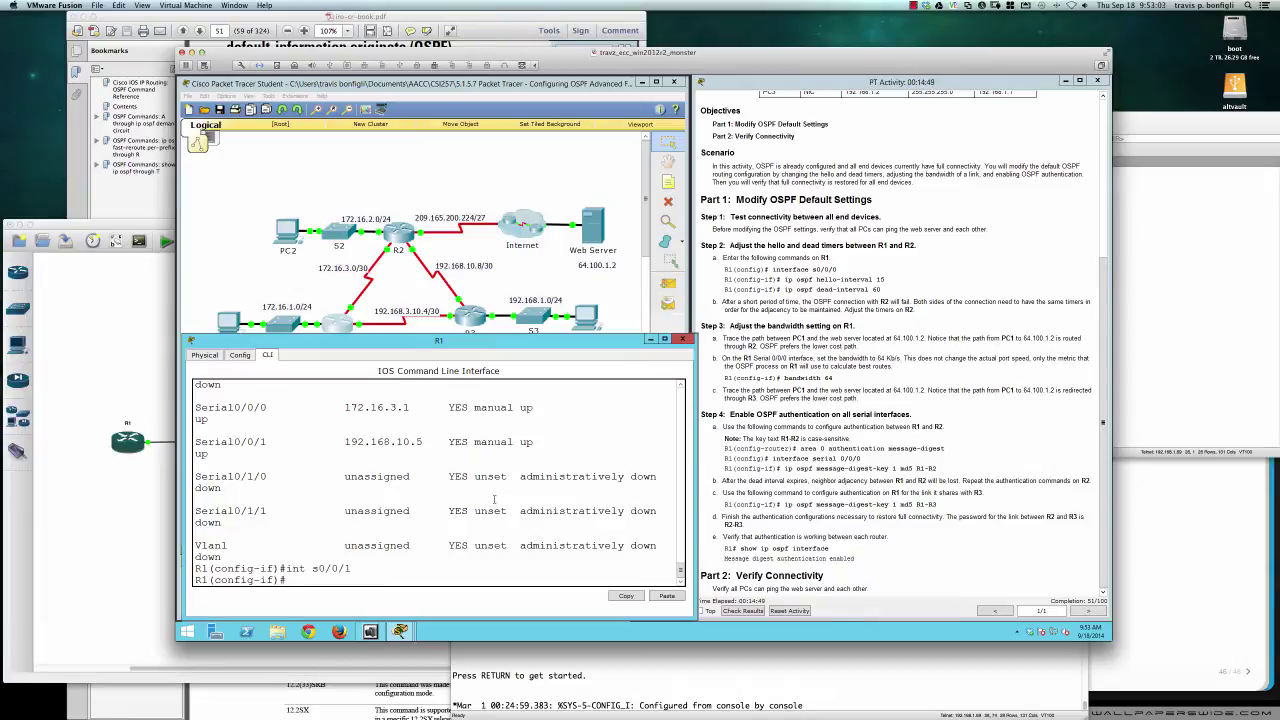
type("ip ospf mess")
key("Tab")
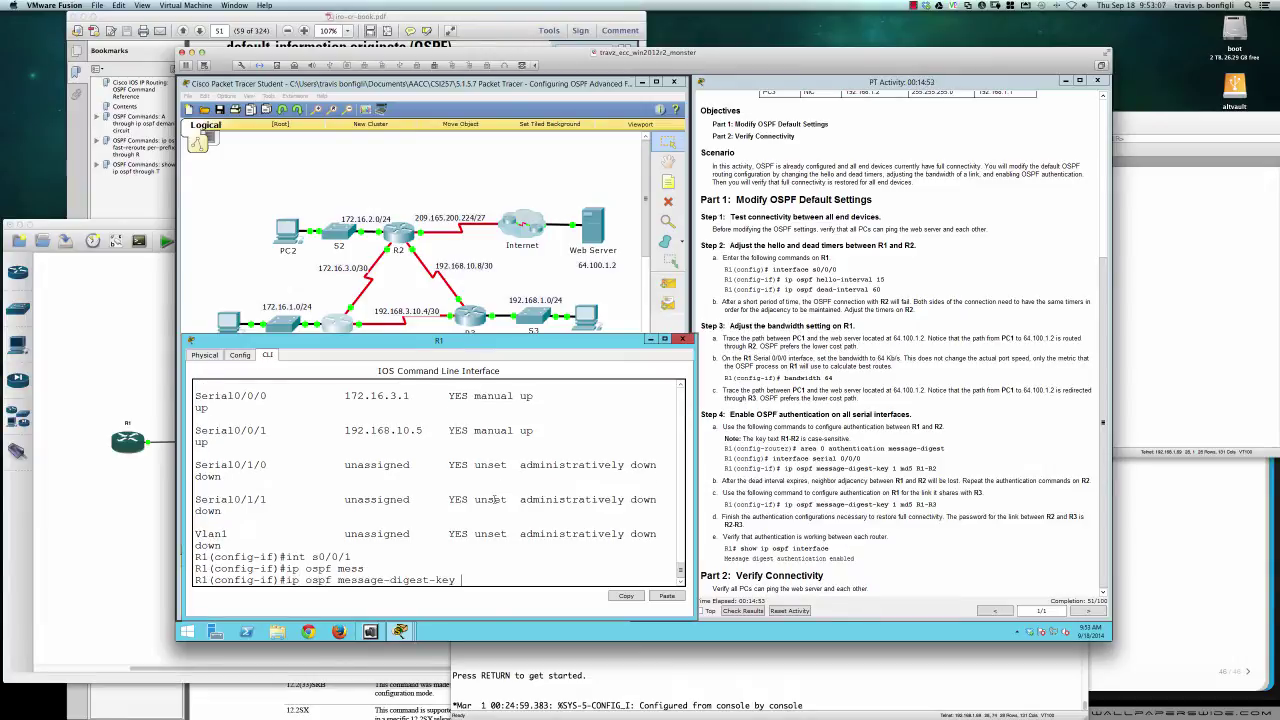
type("md5 R1-R")
type("3")
key("Return")
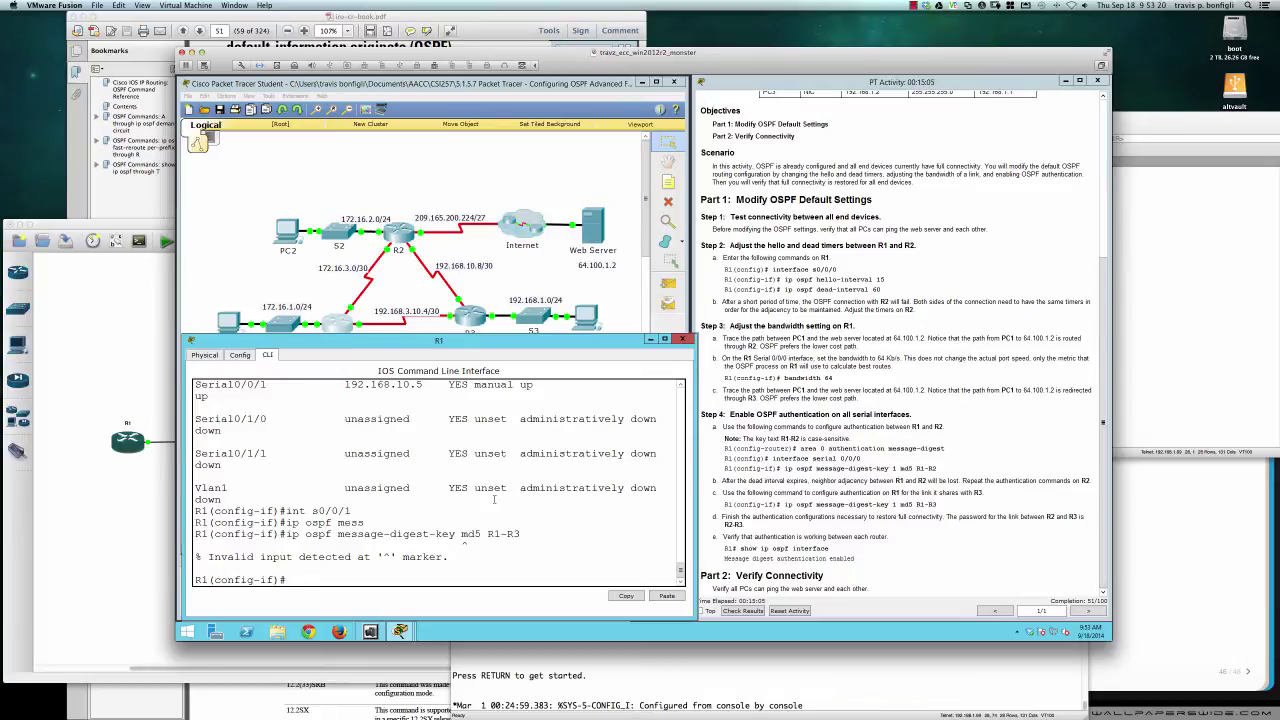
Recall and correct the command, checking syntax with '?', applying MD5 key 1 with the R1–R3 password
key("Up")
key("BackSpace")
key("BackSpace")
key("BackSpace")
key("BackSpace")
key("BackSpace")
key("BackSpace")
key("BackSpace")
key("BackSpace")
key("BackSpace")
key("BackSpace")
key("BackSpace")
key("BackSpace")
key("BackSpace")
key("Tab")
type("?")
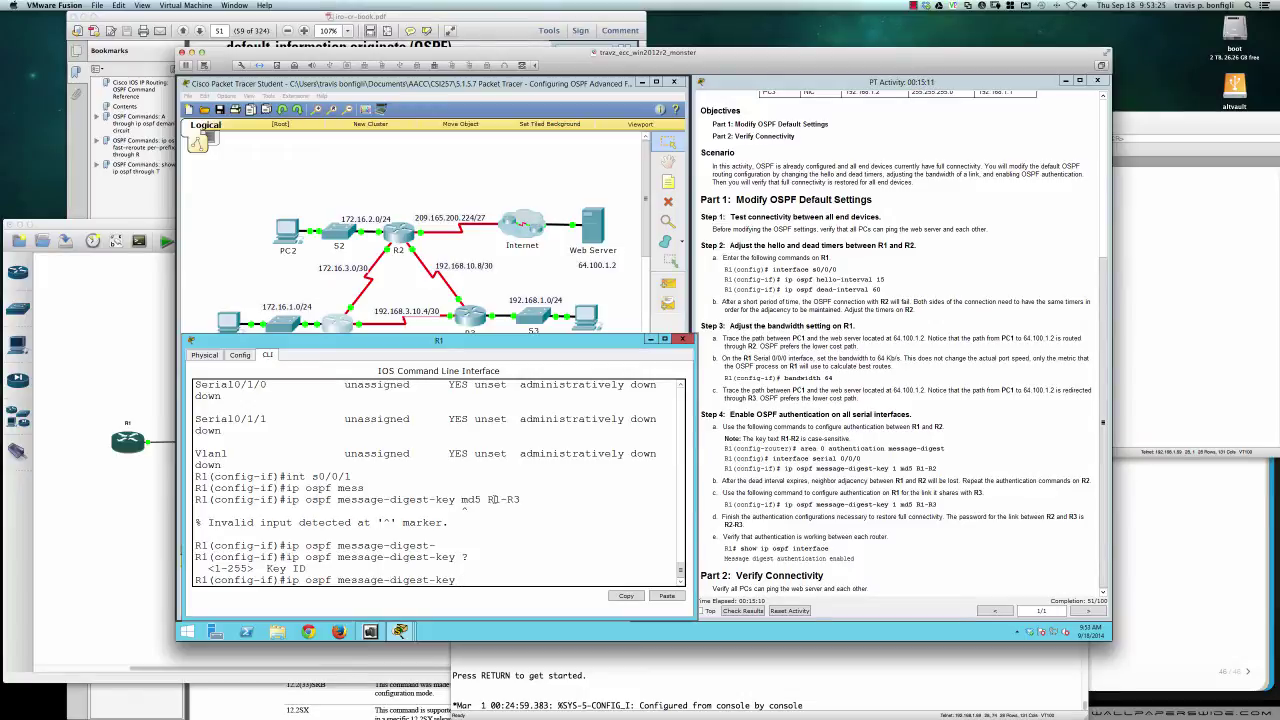
type("1")
type(" md5 R1-R3")
key("Return")
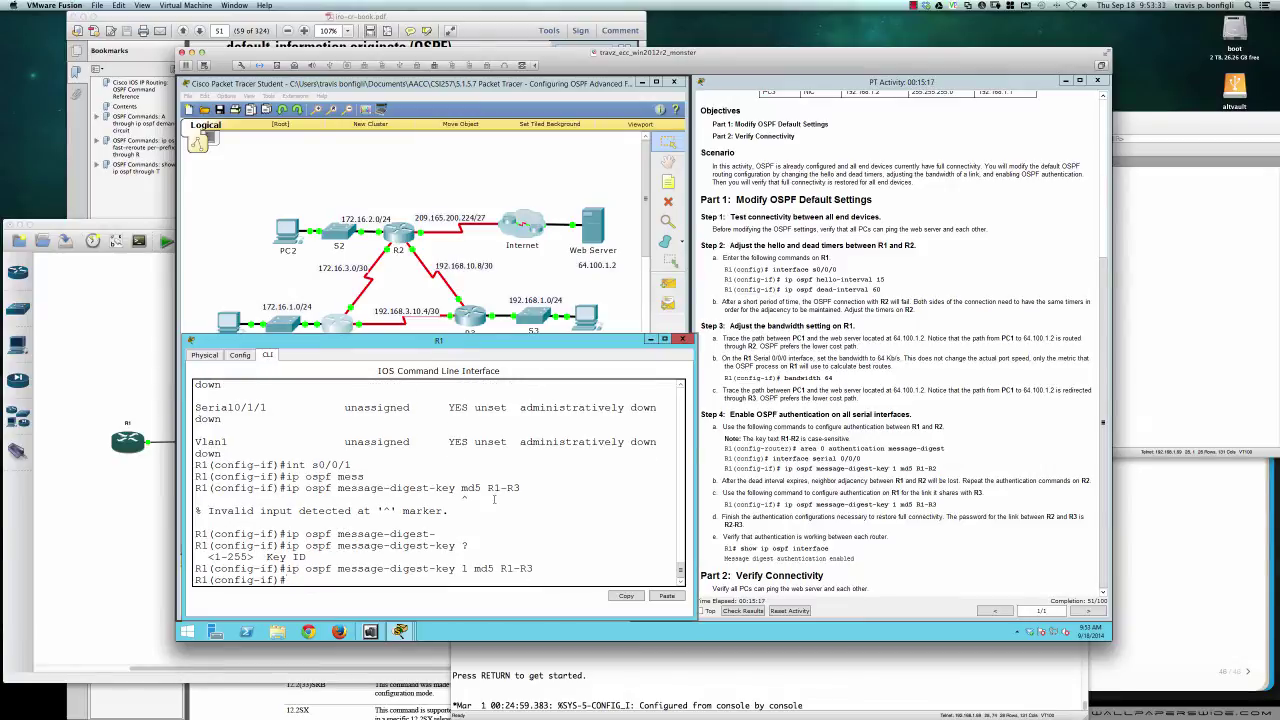
key("Return")
key("Return")
key("Return")
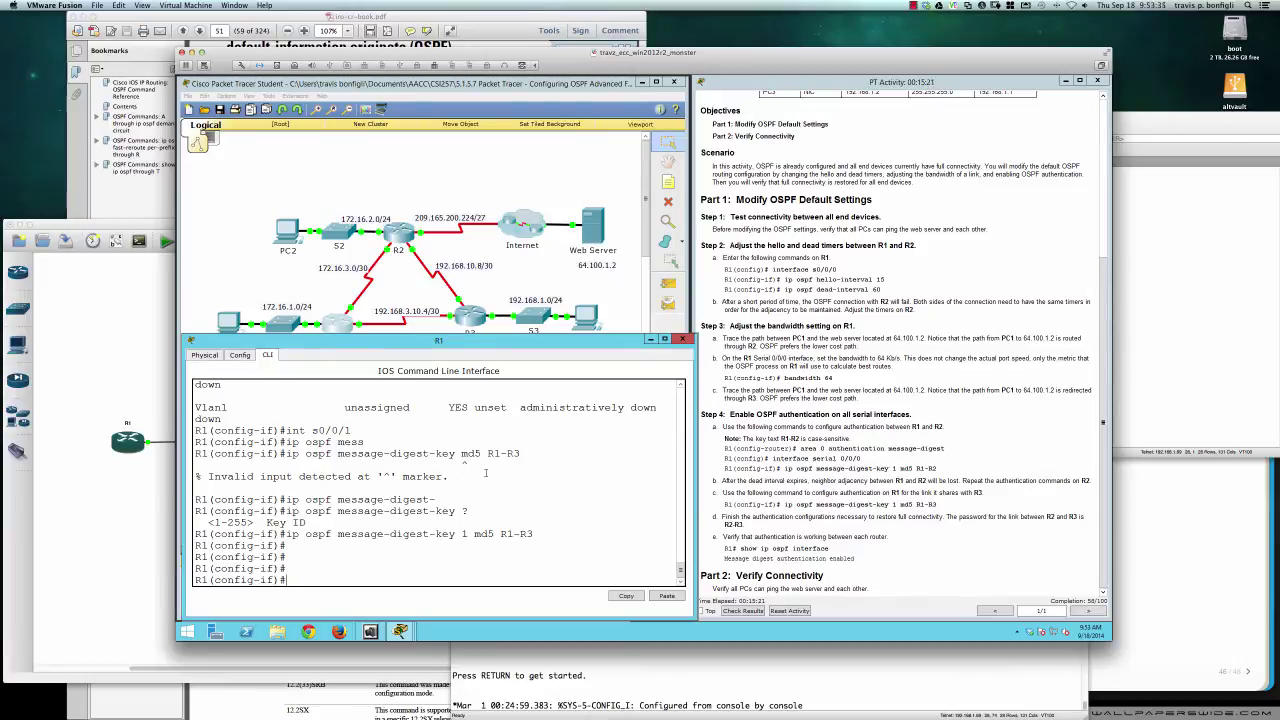
On R2's Serial0/0/0, set 'ip ospf message-digest-key 1 md5' with the R1–R2 password
left_click(404, 236)
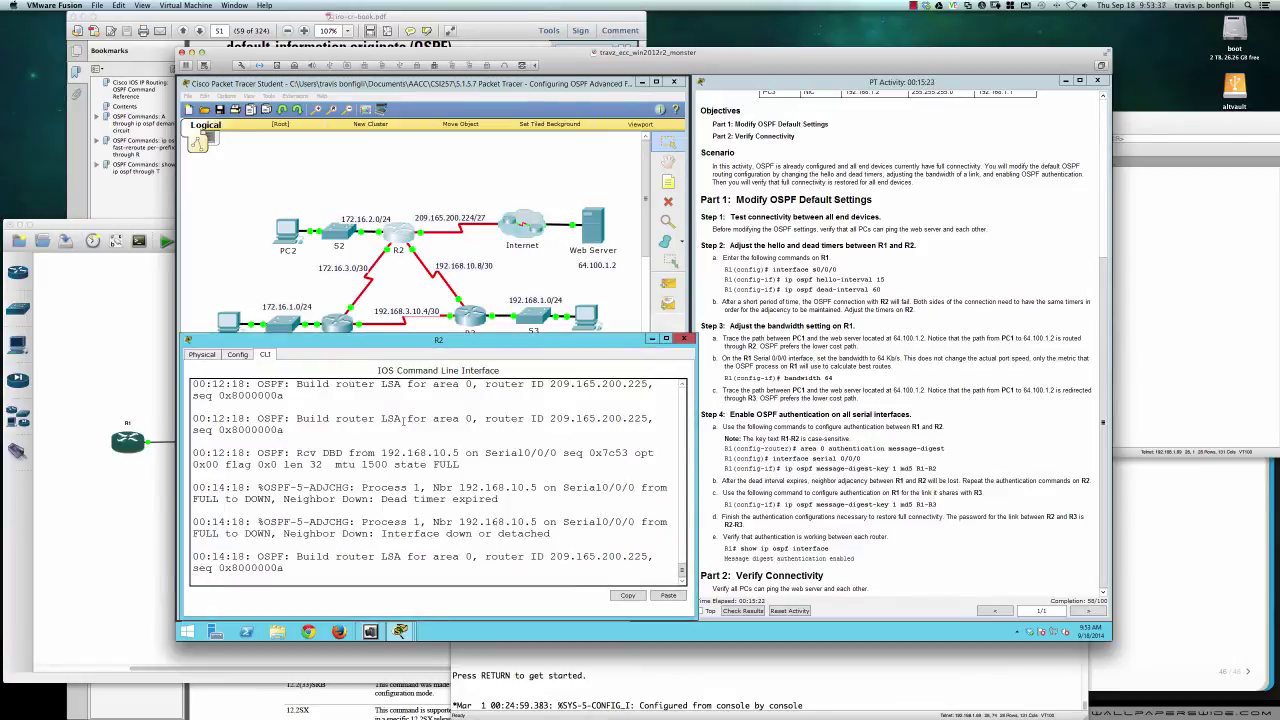
key("Return")
key("Return")
key("Return")
key("Return")
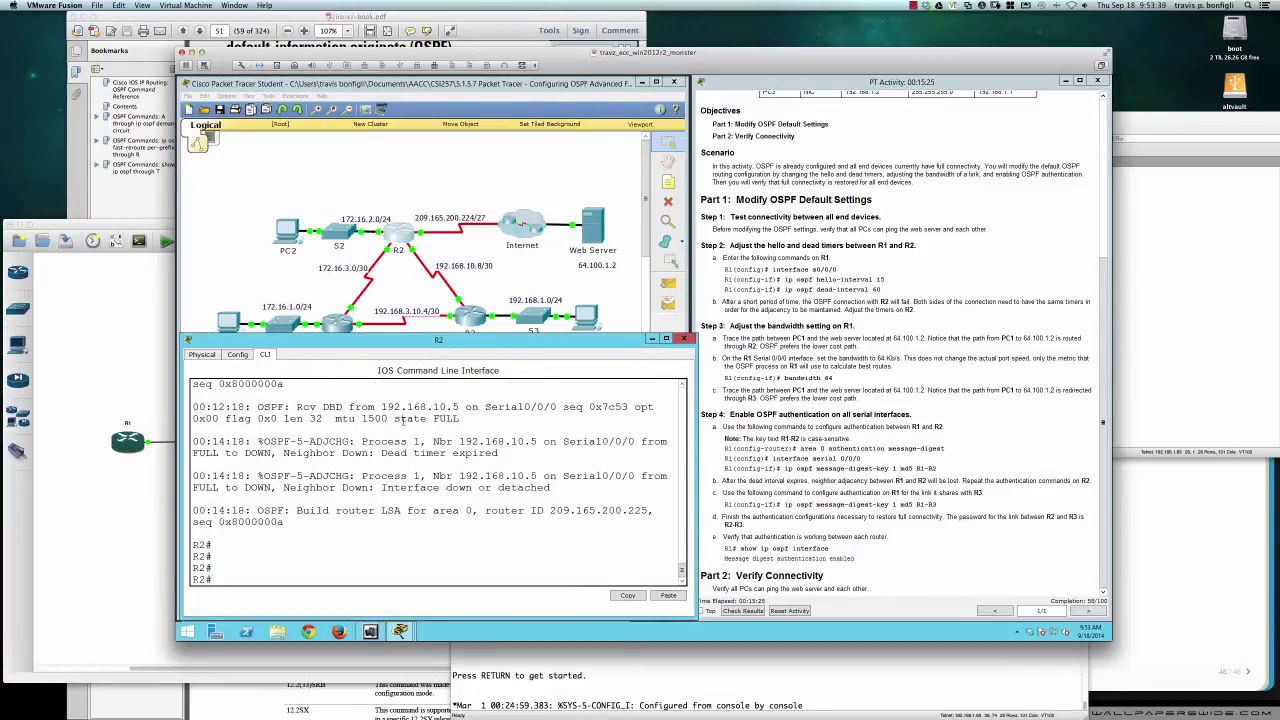
type("conf t")
key("Return")
type("int s0/0/0")
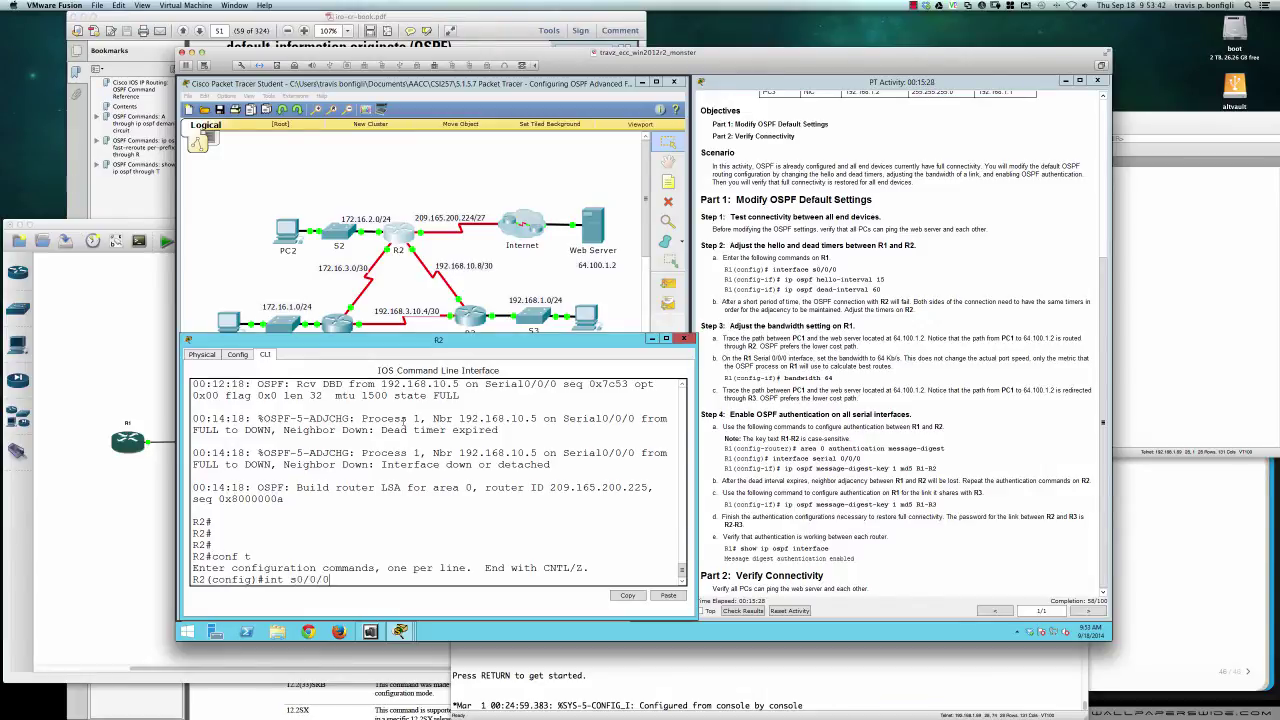
key("Return")
type("i")
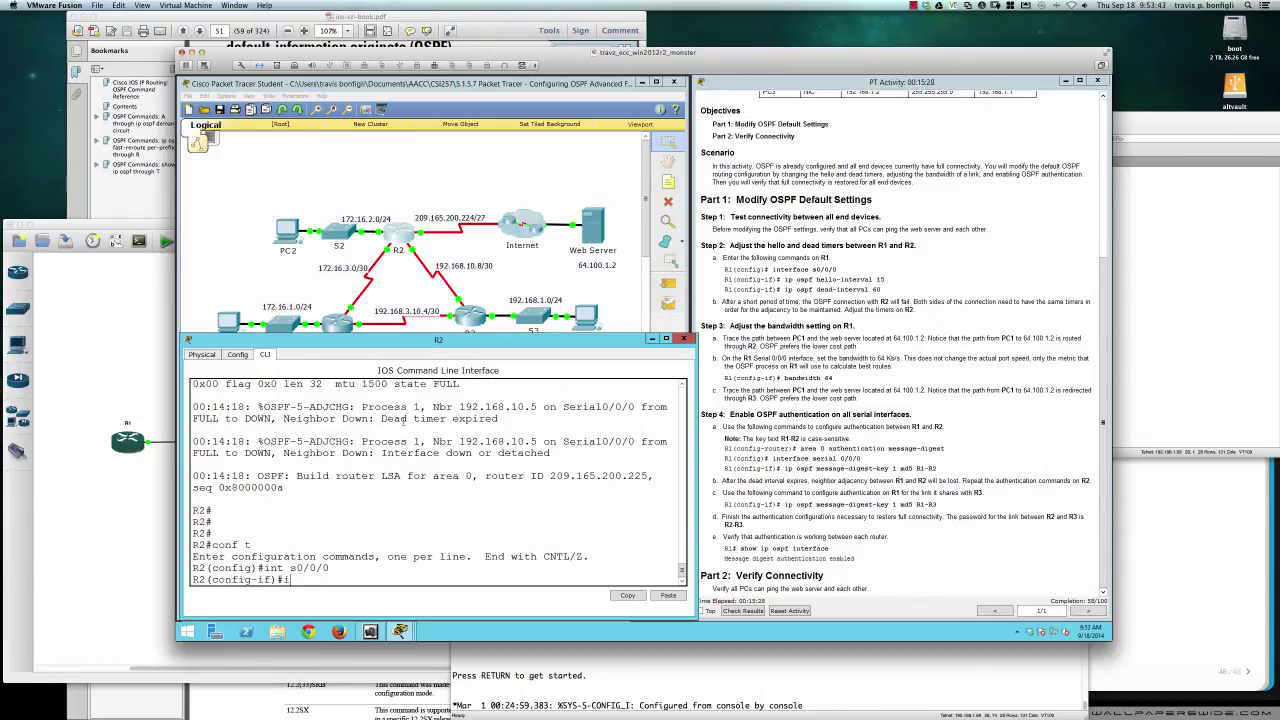
type("p ospf mes")
key("Tab")
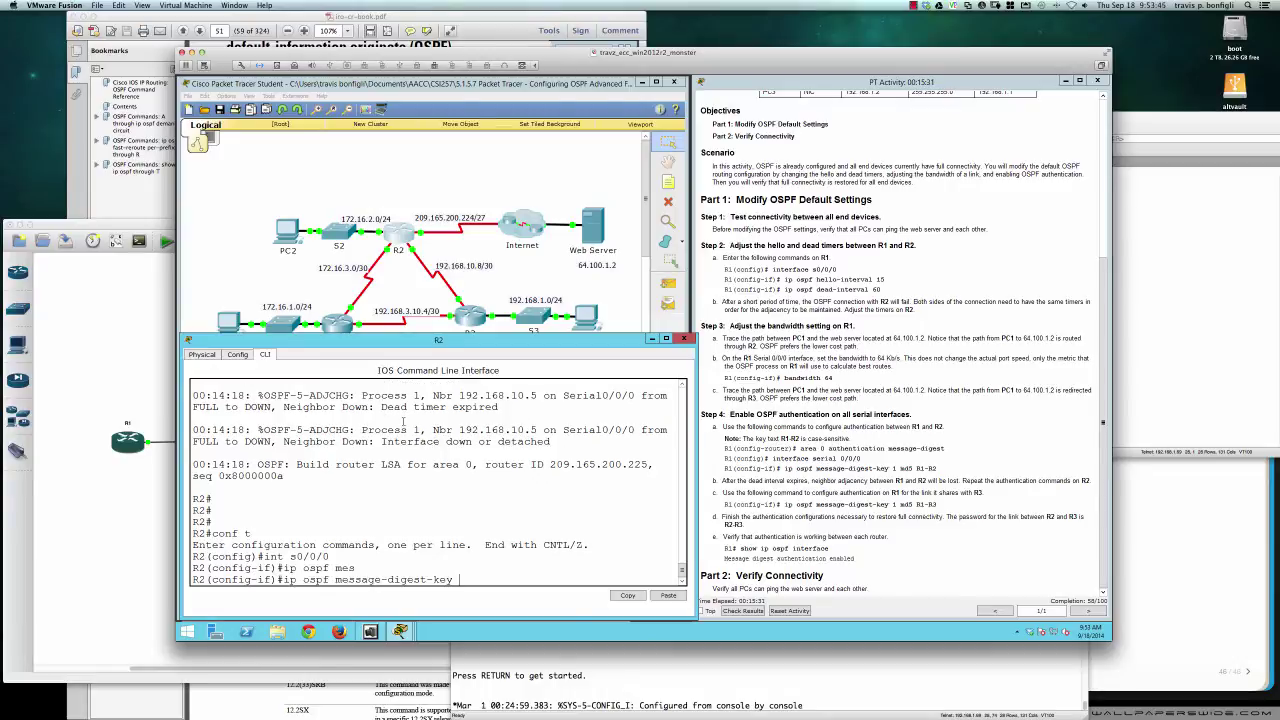
type("1 md5 R1-R2")
key("Return")
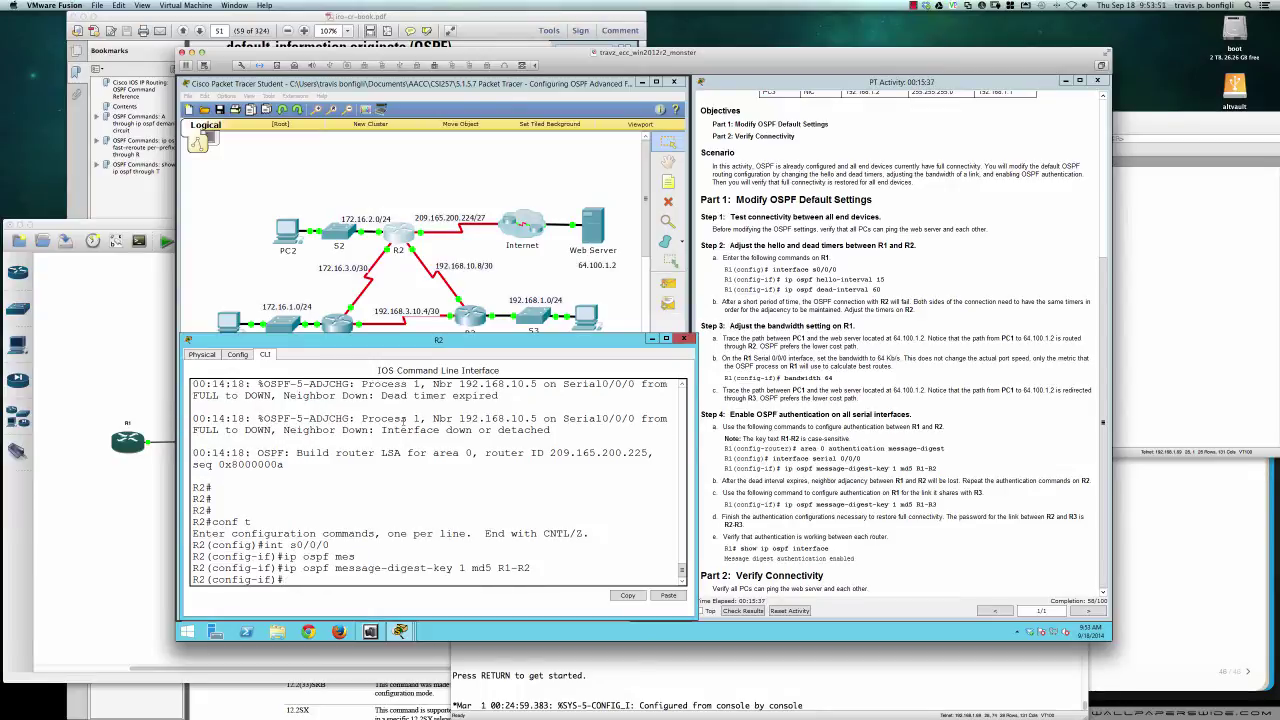
Watch R2's console for new logs, then bring up R3's CLI
key("Return")
key("Return")
key("Return")
key("Return")
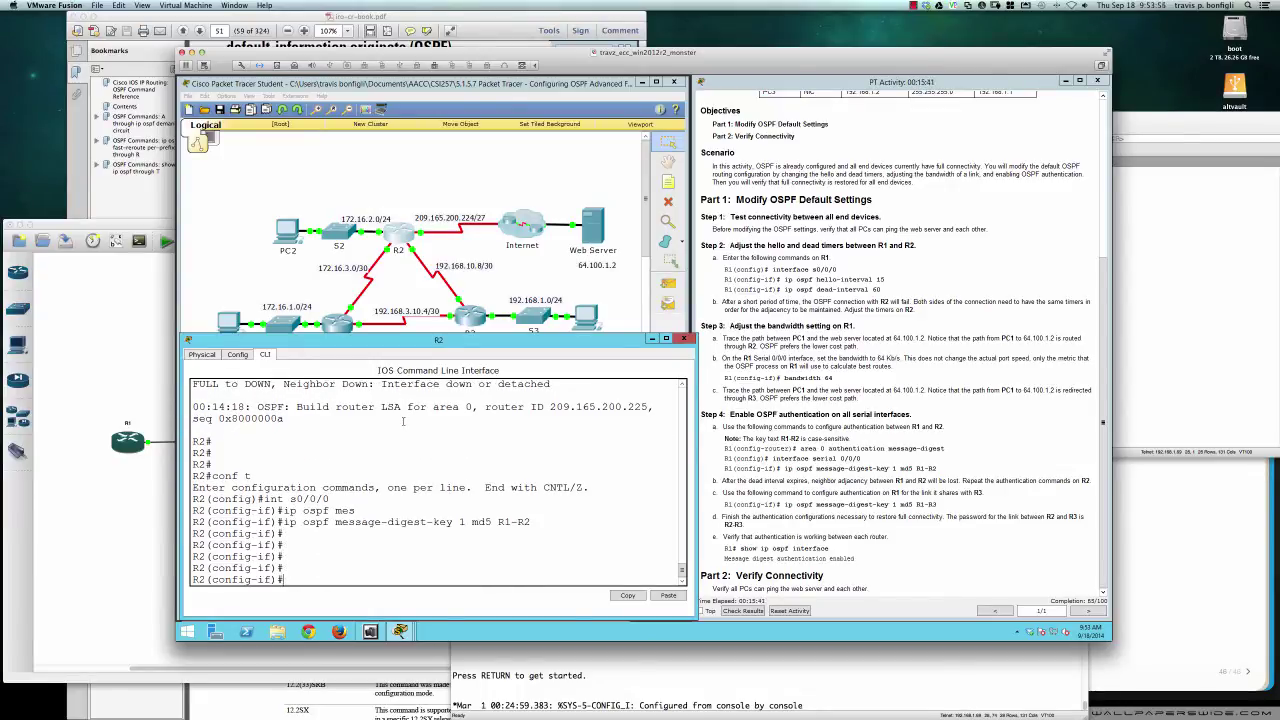
key("Return")
key("Return")
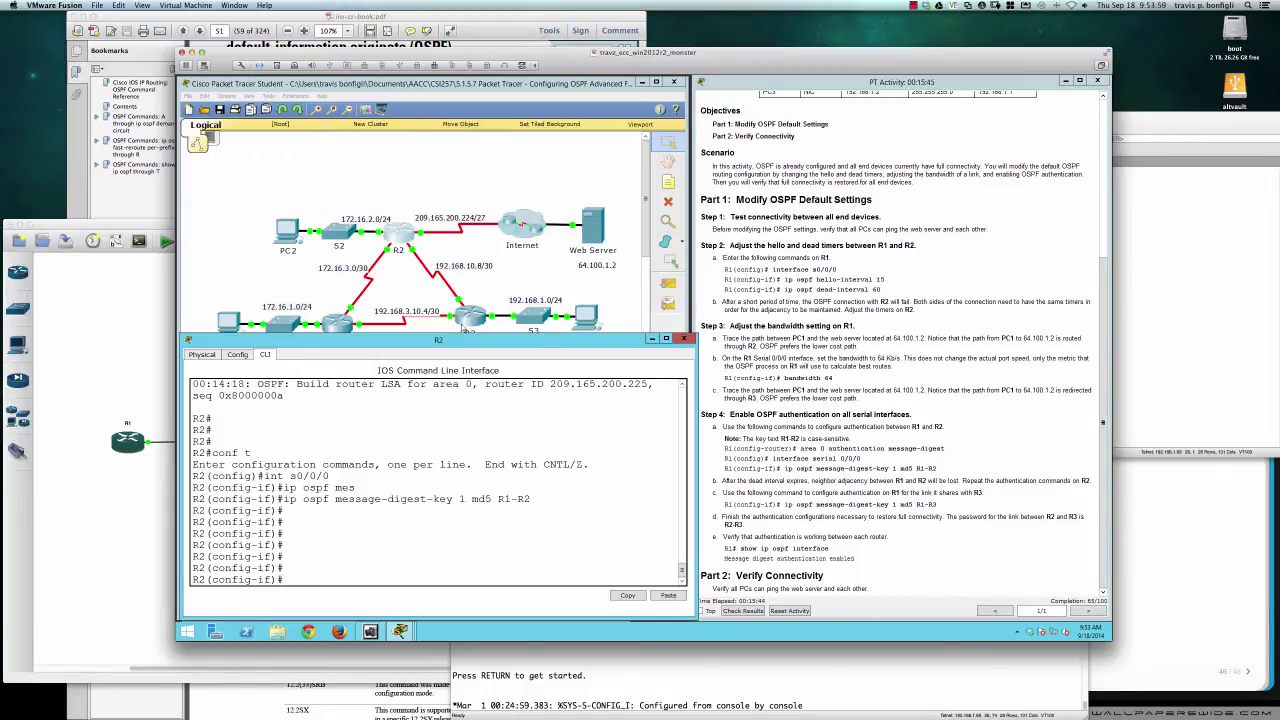
left_click(466, 324)
left_click(571, 247)
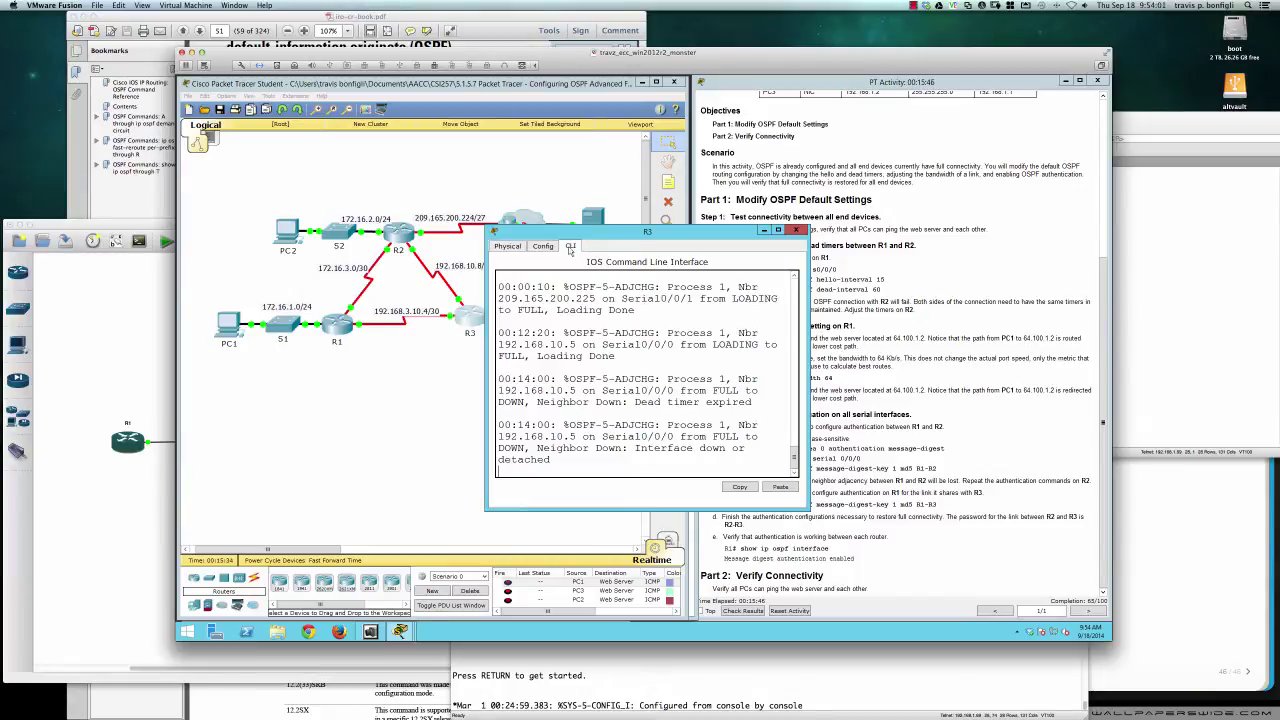
Place R3's console beside R2's and take R3 into privileged and global configuration mode
left_click(397, 240)
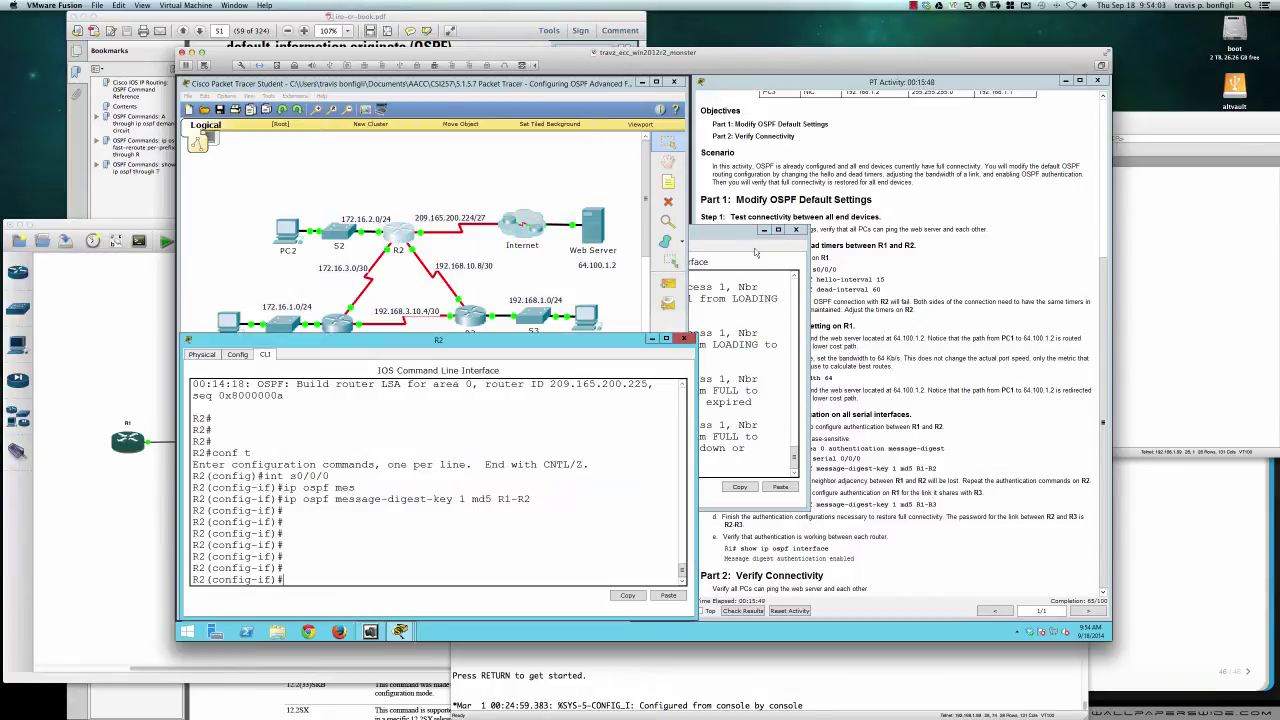
left_click_drag(727, 236, 916, 236)
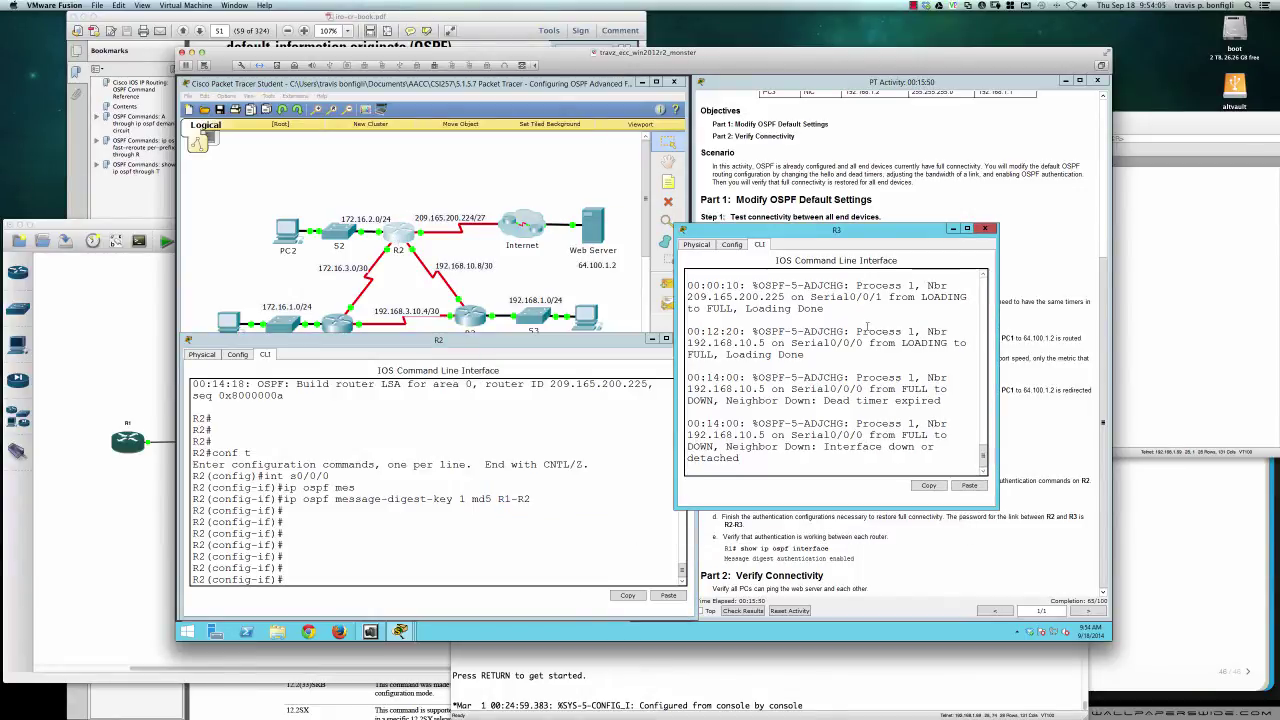
key("Return")
key("Return")
key("Return")
key("Return")
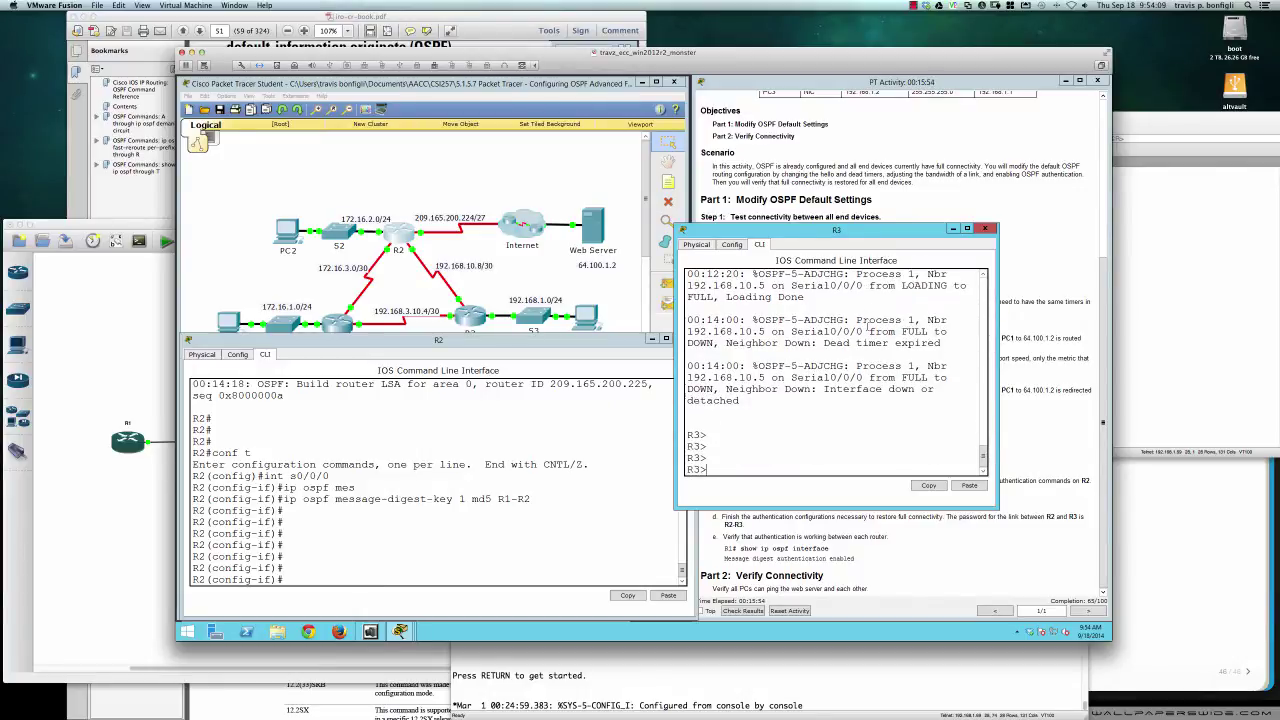
type("en")
key("Return")
type("conf t")
key("Return")
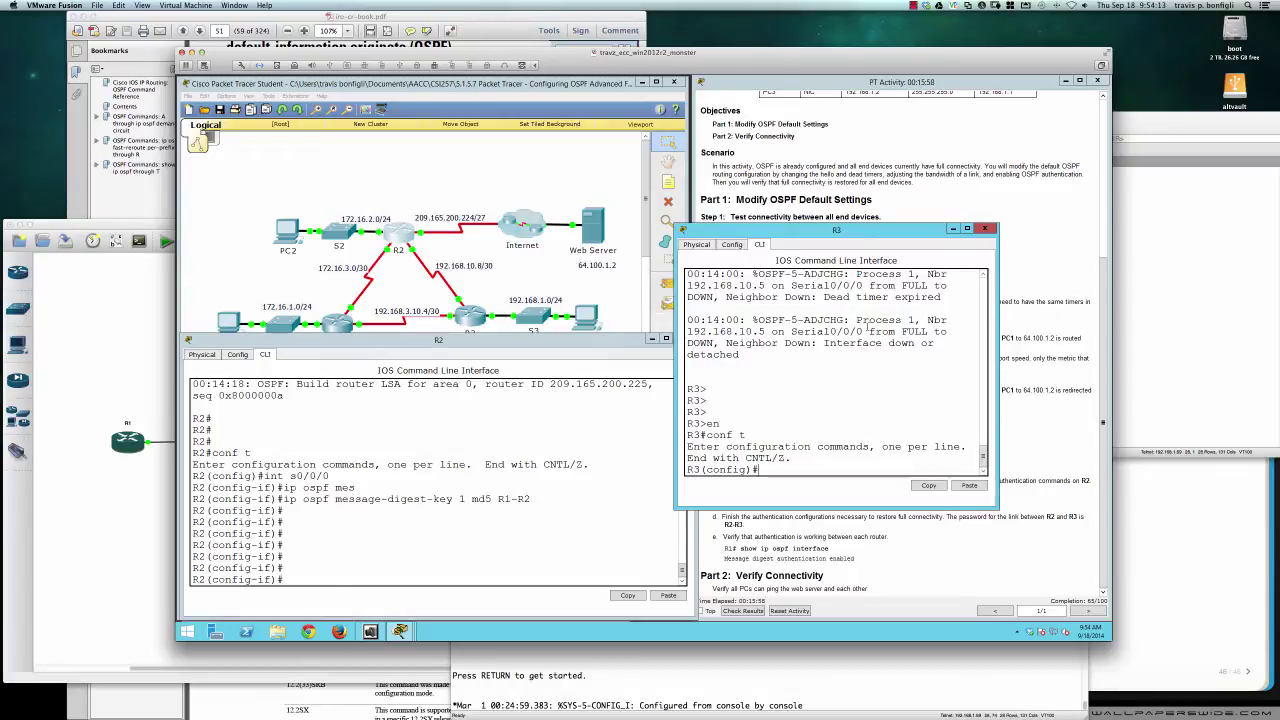
left_click_drag(848, 234, 749, 147)
left_click(573, 495)
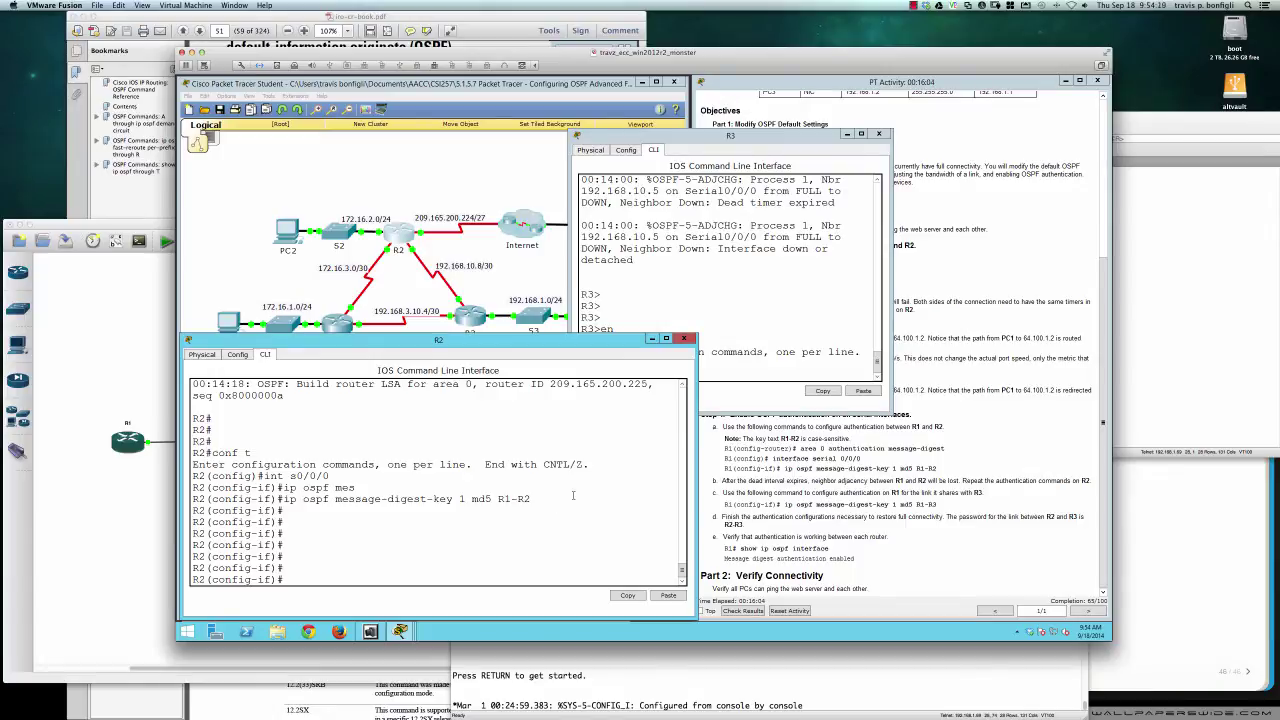
Under 'router ospf 1' on R2, enable 'area 0 authentication message-digest' and watch the adjacency logs
type("router ospf 1")
key("Return")
type("area")
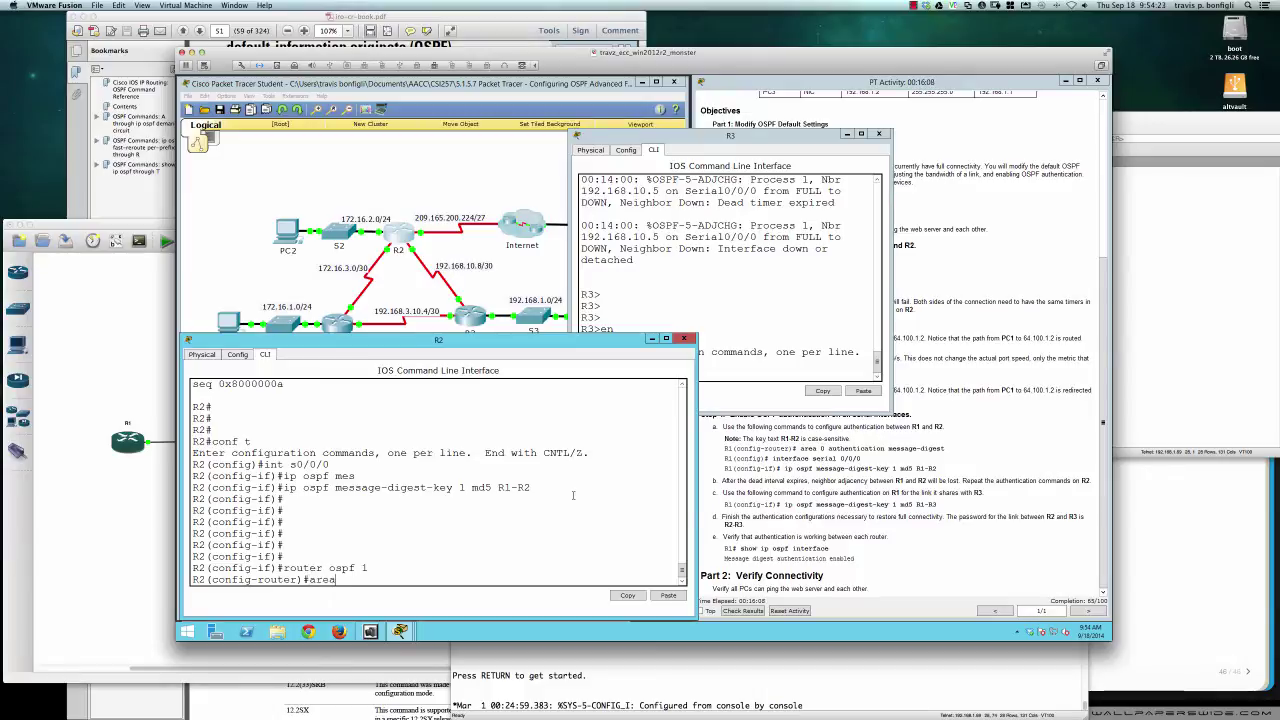
type(" 0 auth")
key("Tab")
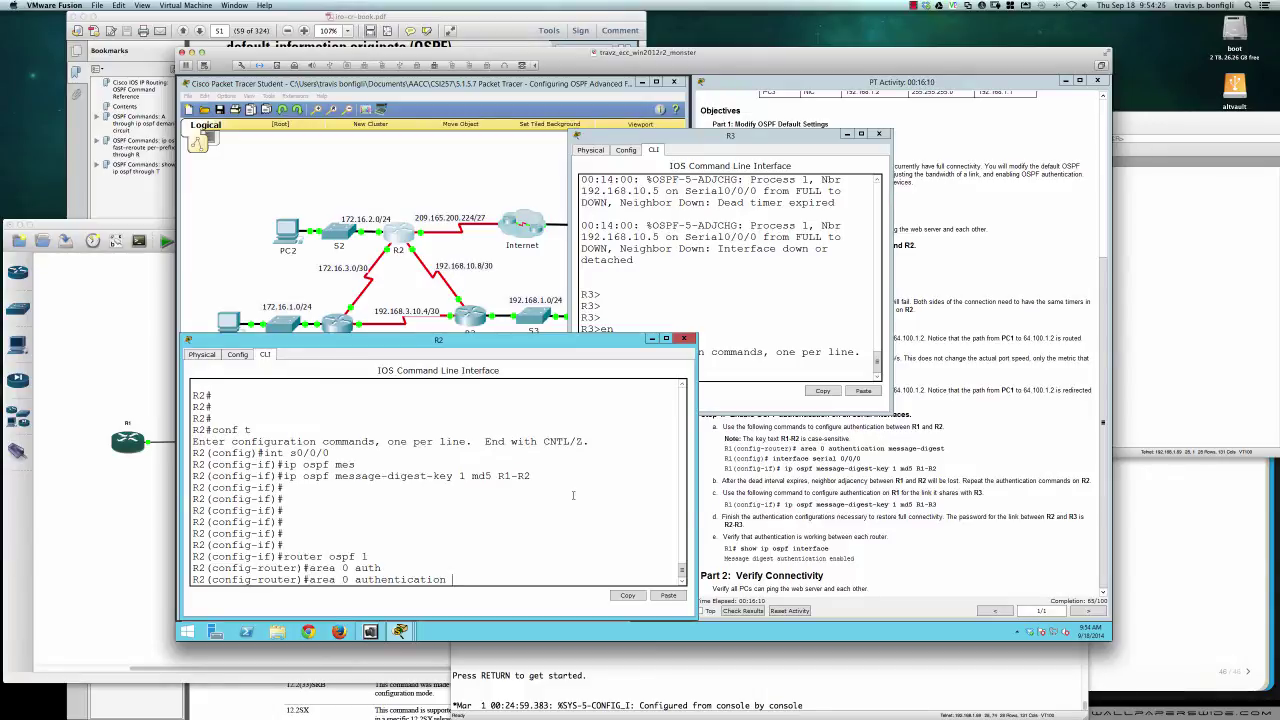
type("mess")
key("Tab")
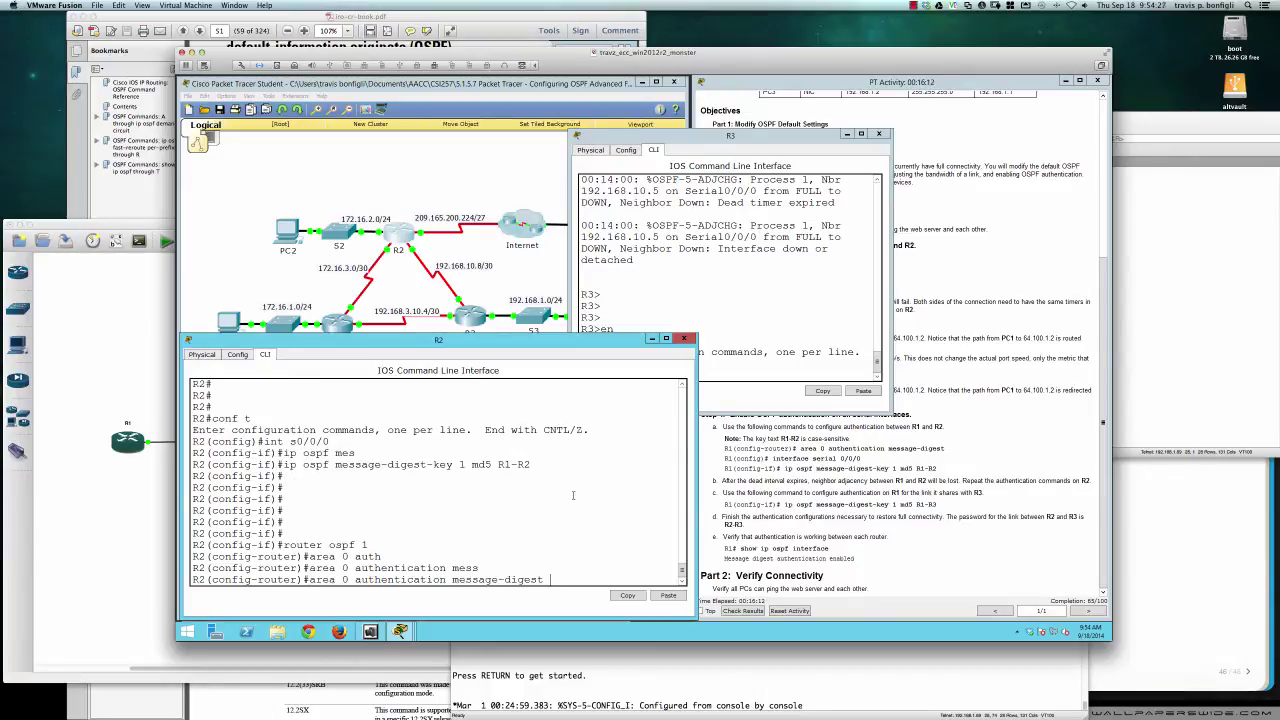
key("Return")
key("Return")
key("Return")
key("Return")
key("Return")
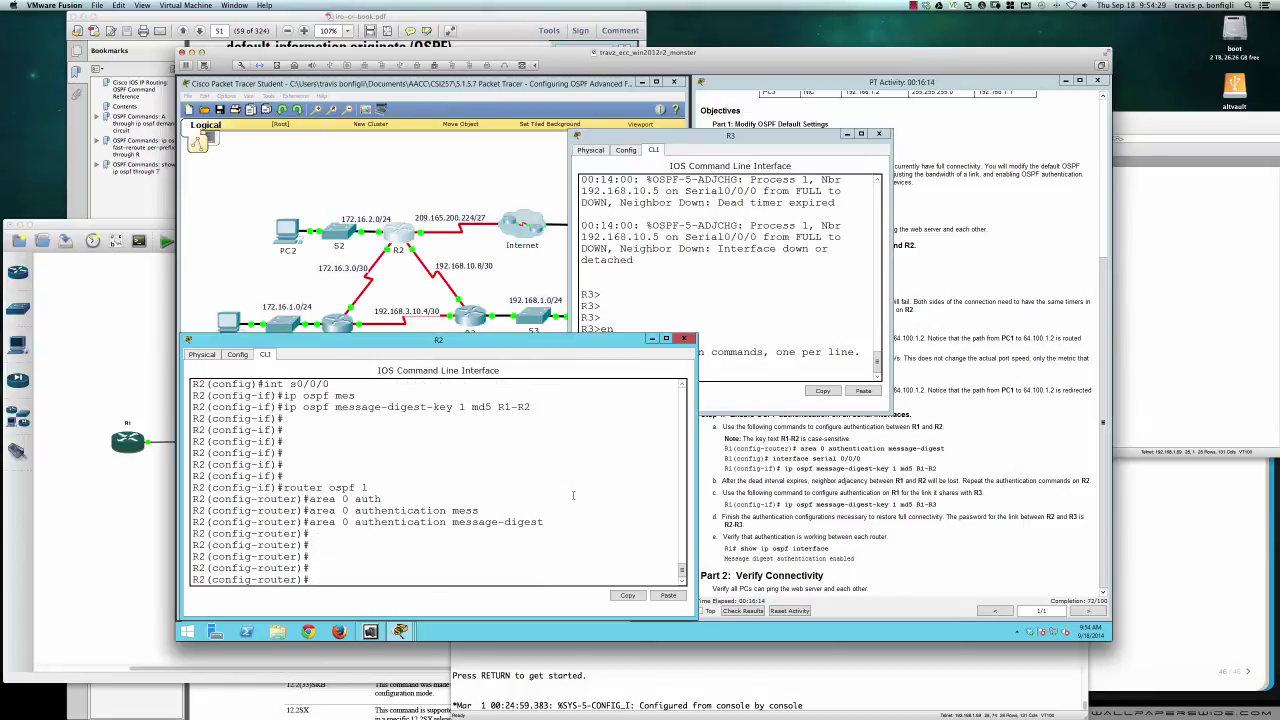
left_click(736, 273)
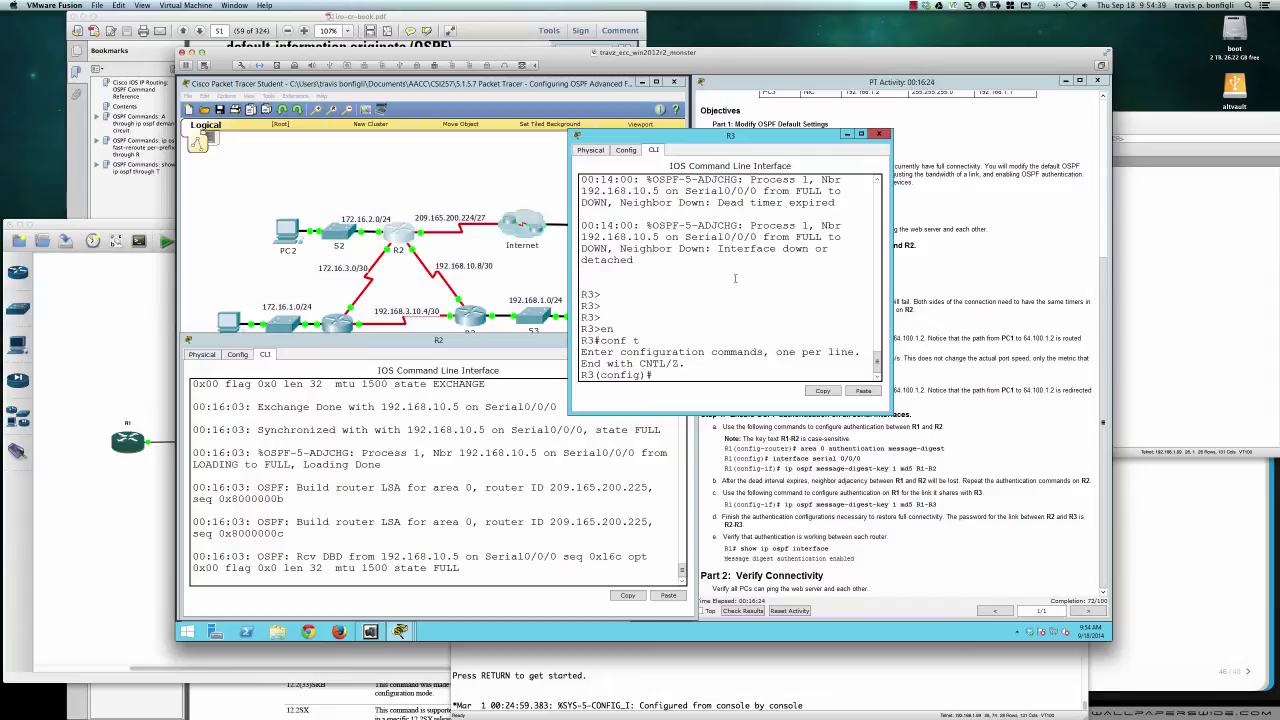
left_click(557, 455)
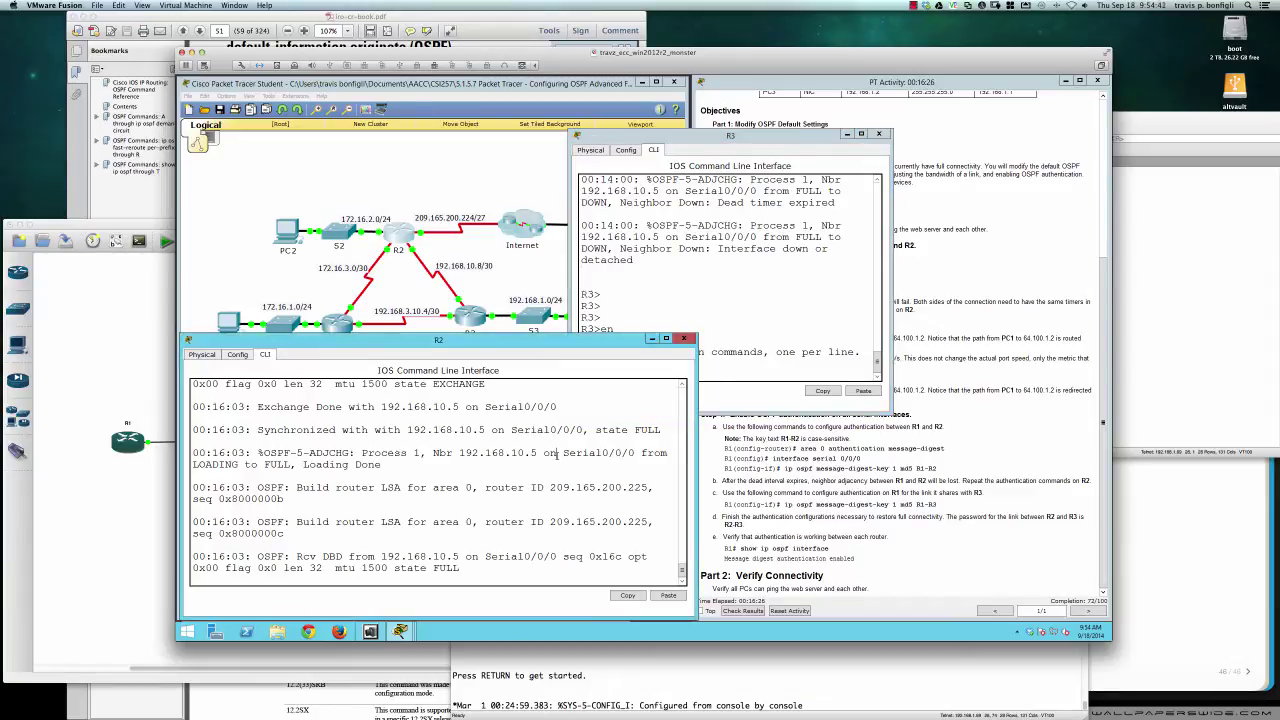
key("Return")
key("Return")
key("Return")
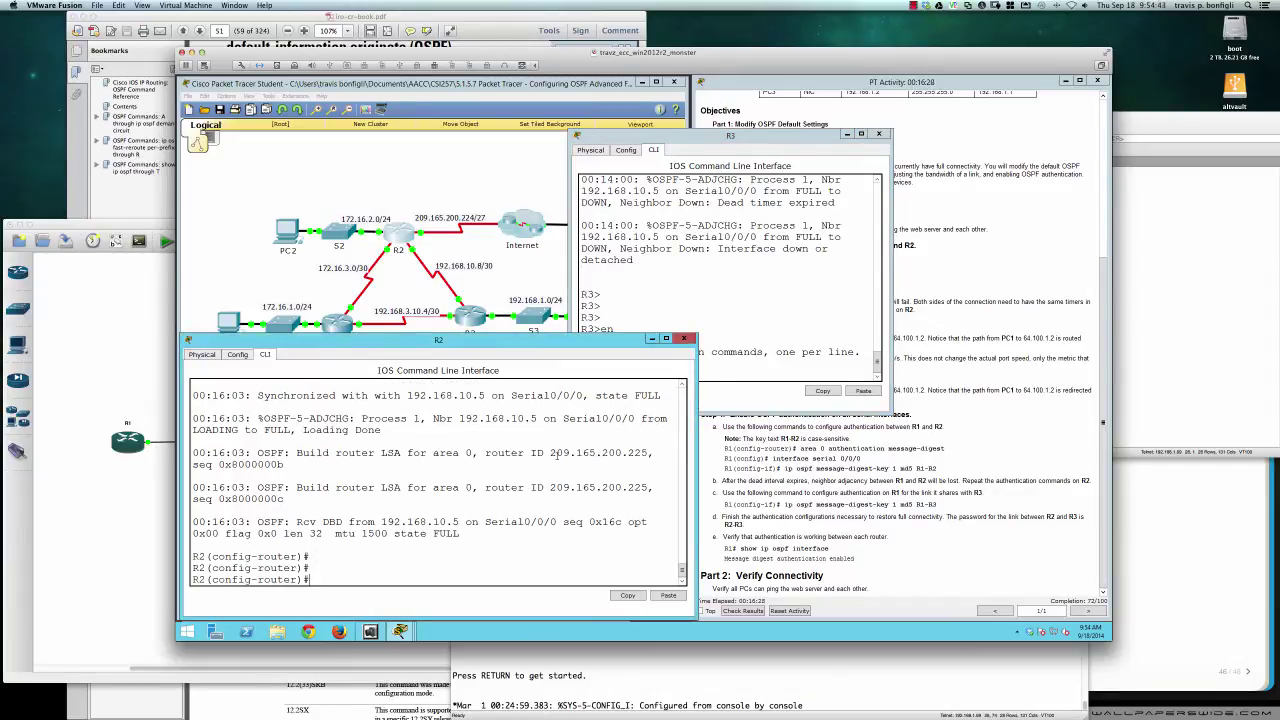
Check R2's interfaces with 'do sh ip int bri', then set MD5 key 1 on Serial0/0/1 for R2–R3
type("do sh ip int bri")
key("Return")
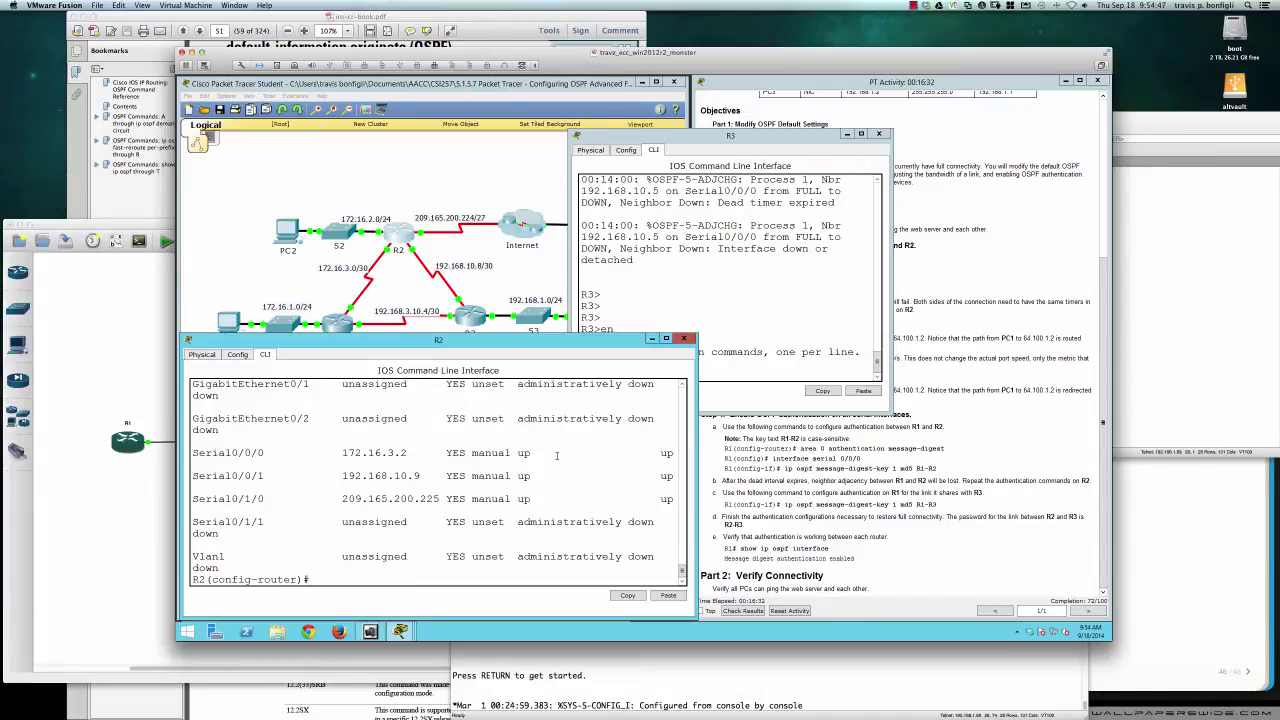
type("int s0/0/1")
key("Return")
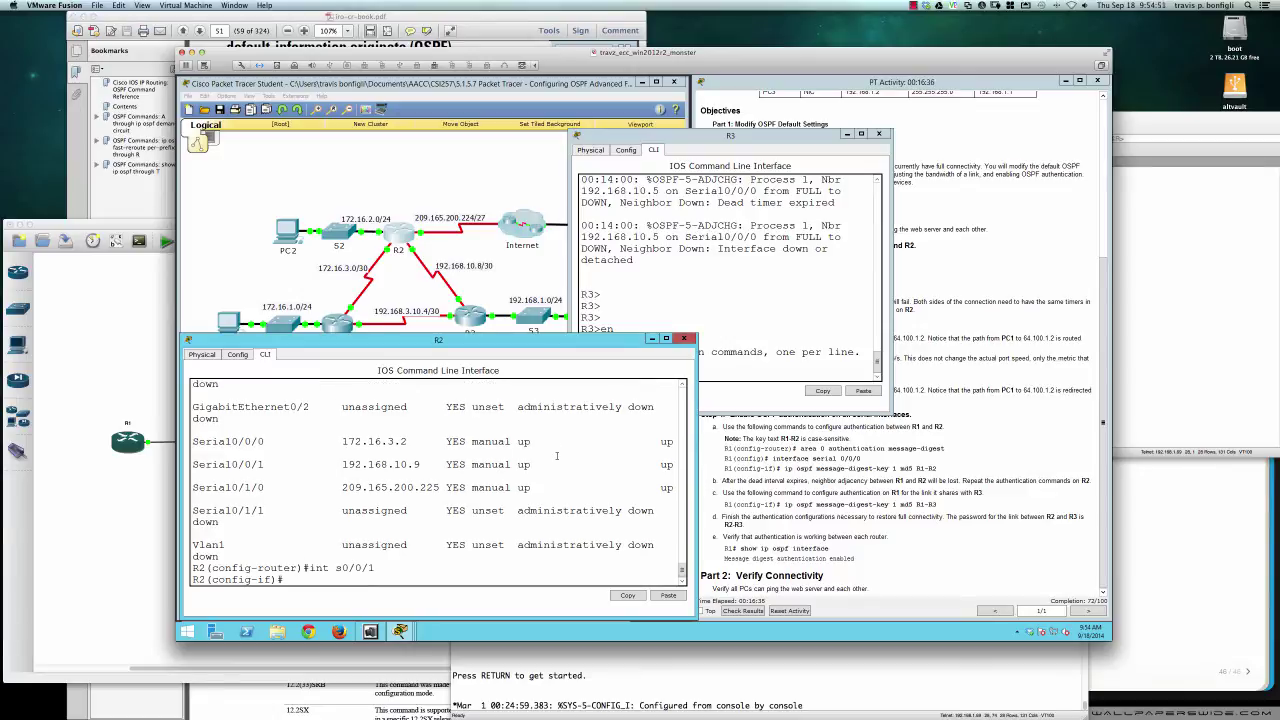
type("i")
type("p ospf mess")
key("Tab")
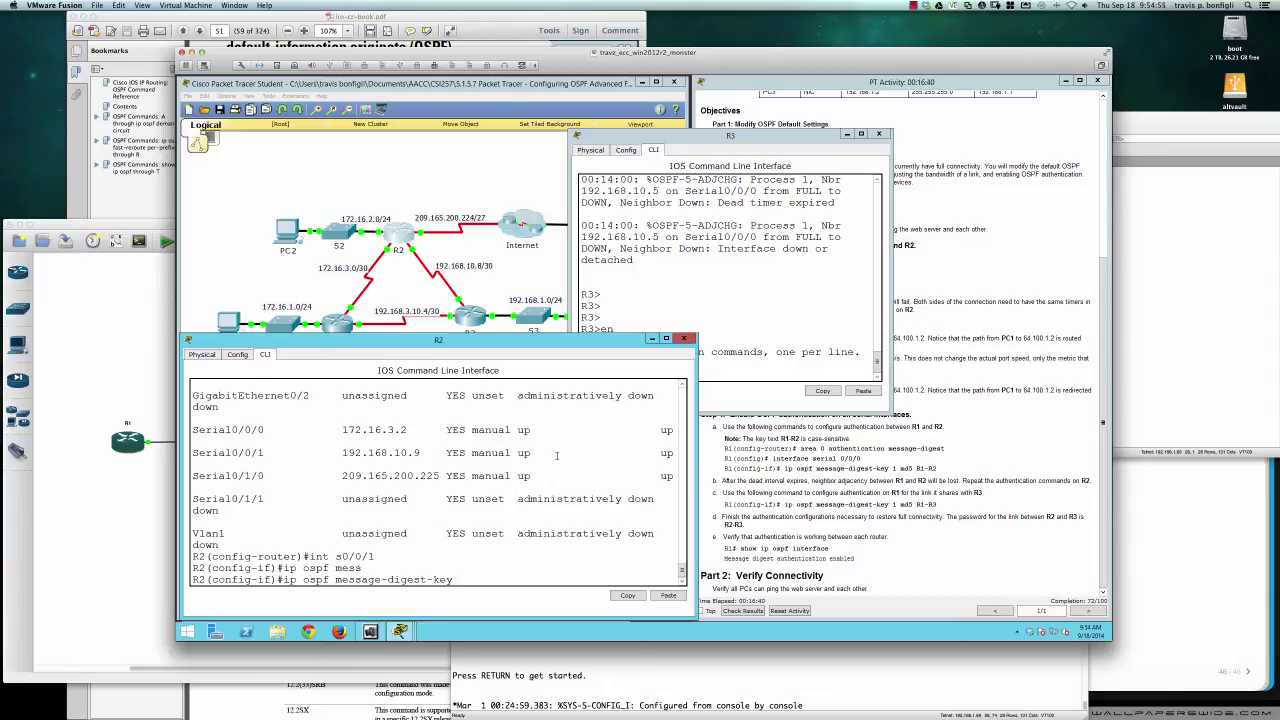
type("1 md5")
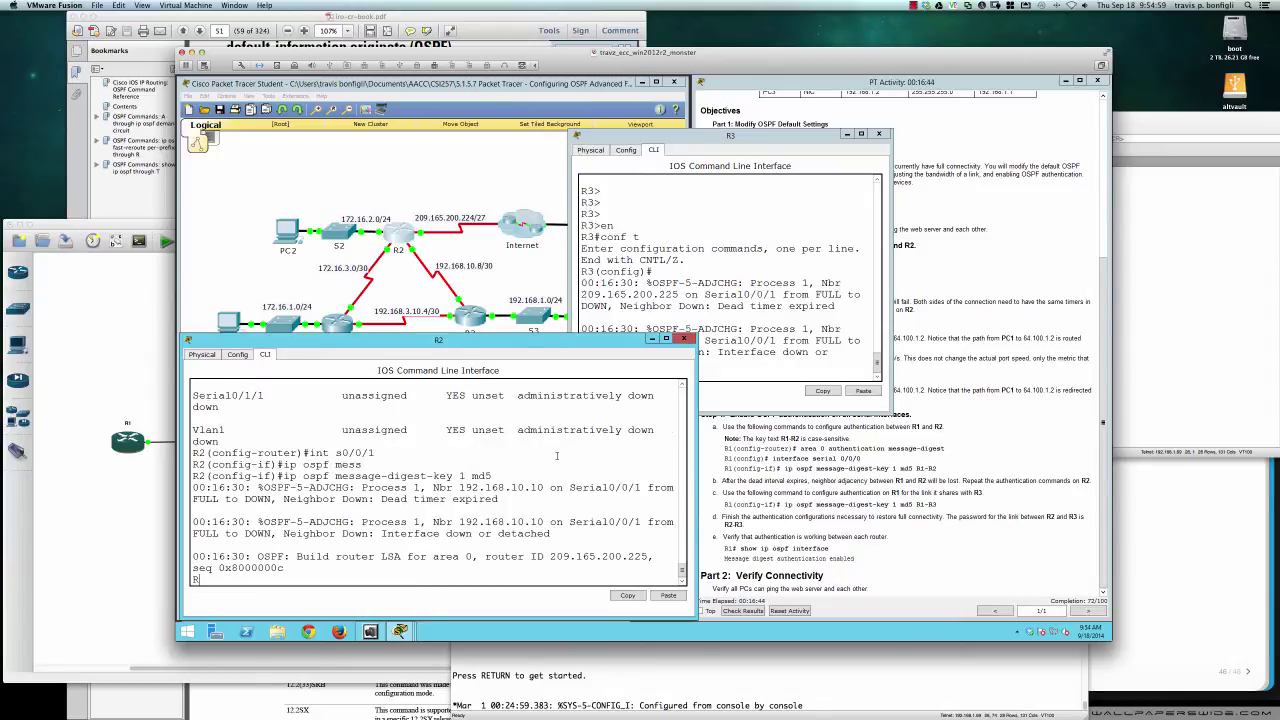
type("R2-R3")
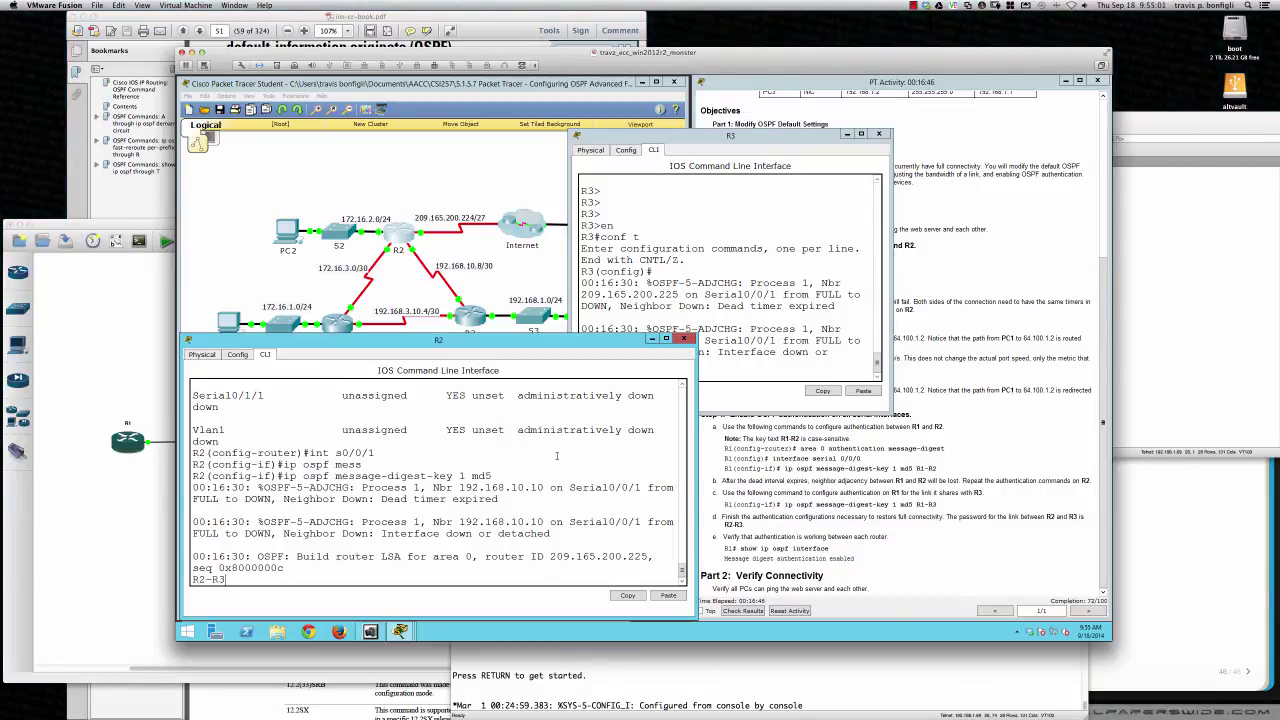
key("Return")
key("Return")
key("Return")
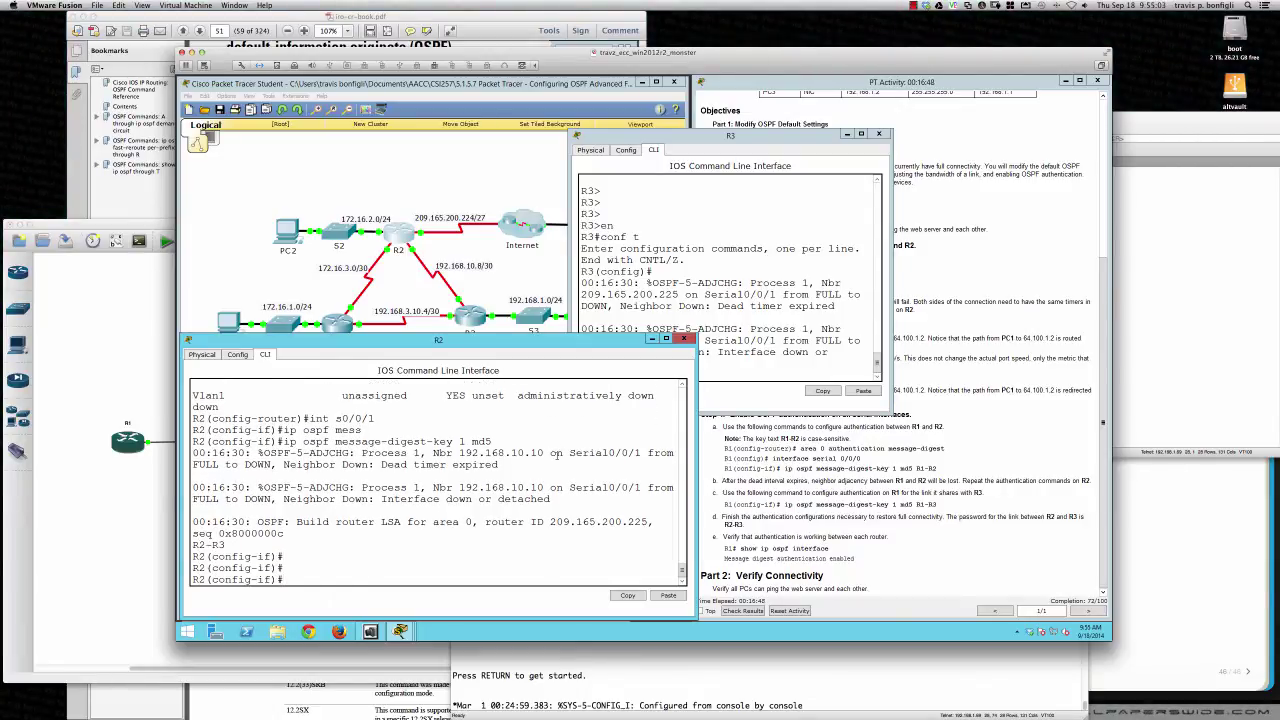
Run 'do sh ip int br' on R3 and resize its console to view the Serial0/0/0 and Serial0/0/1 rows
left_click(700, 310)
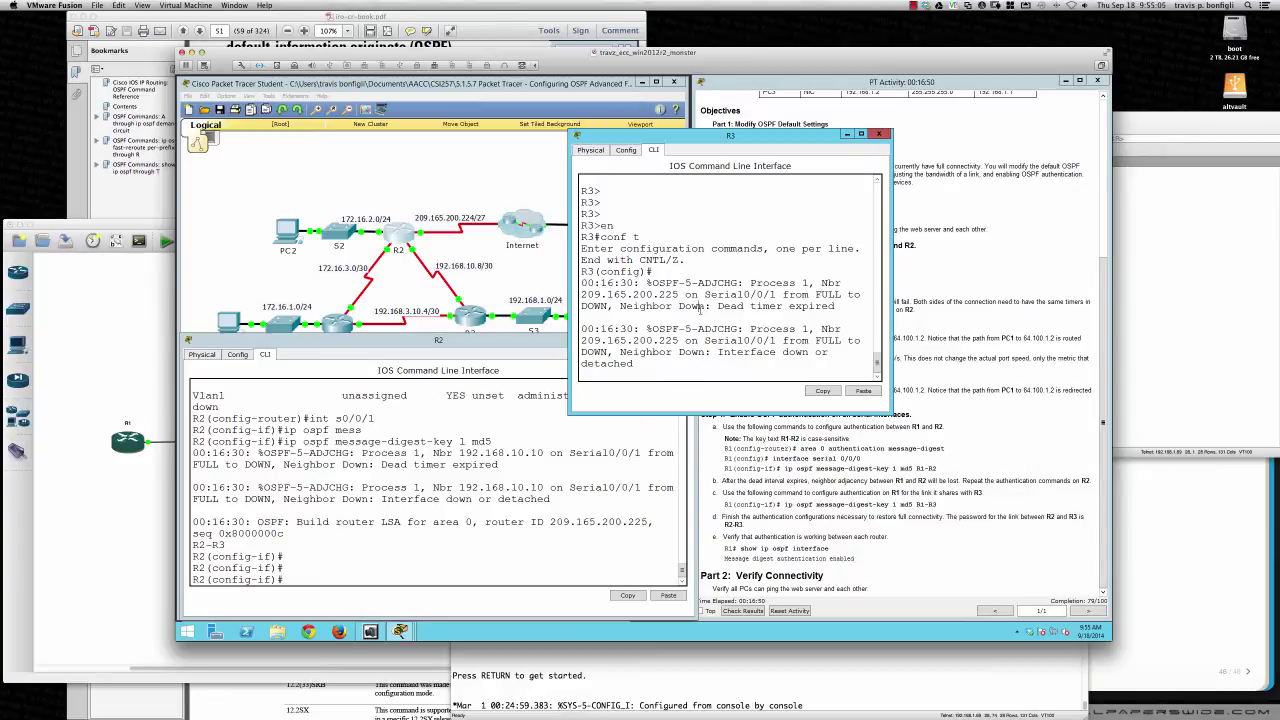
key("Return")
key("Return")
type("do sh ip")
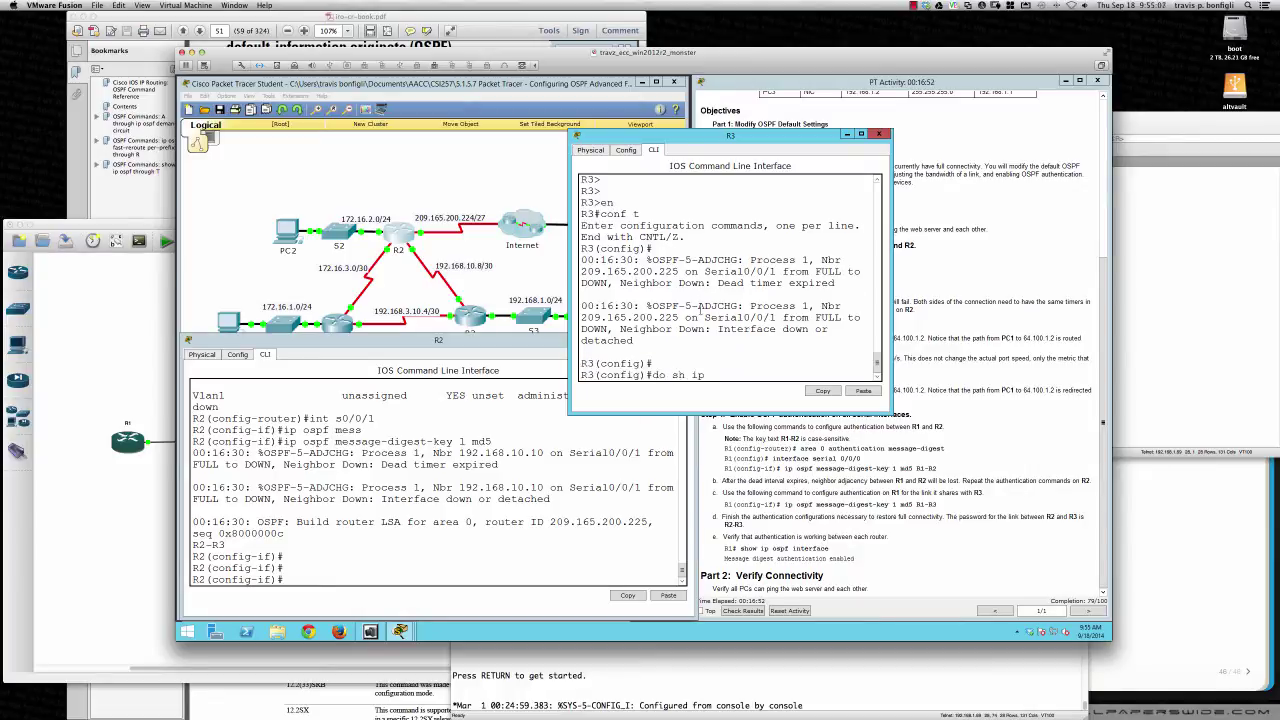
type(" int bri")
key("Return")
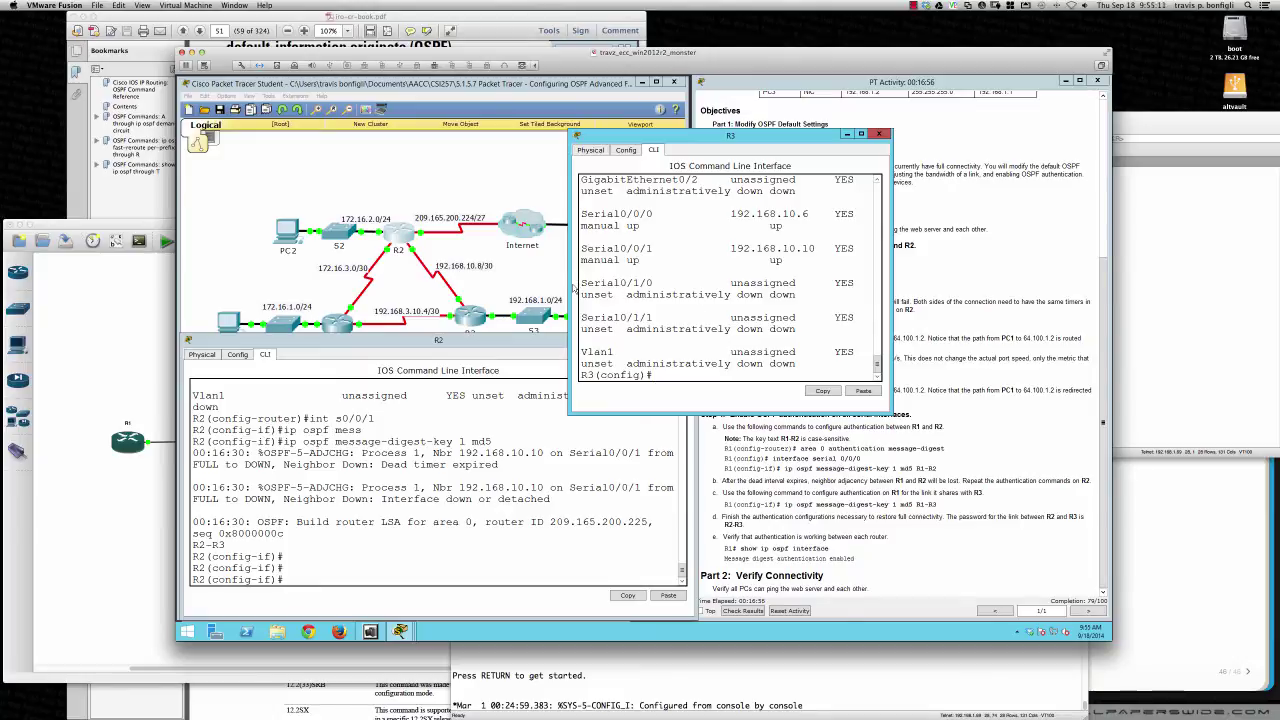
left_click_drag(571, 284, 218, 284)
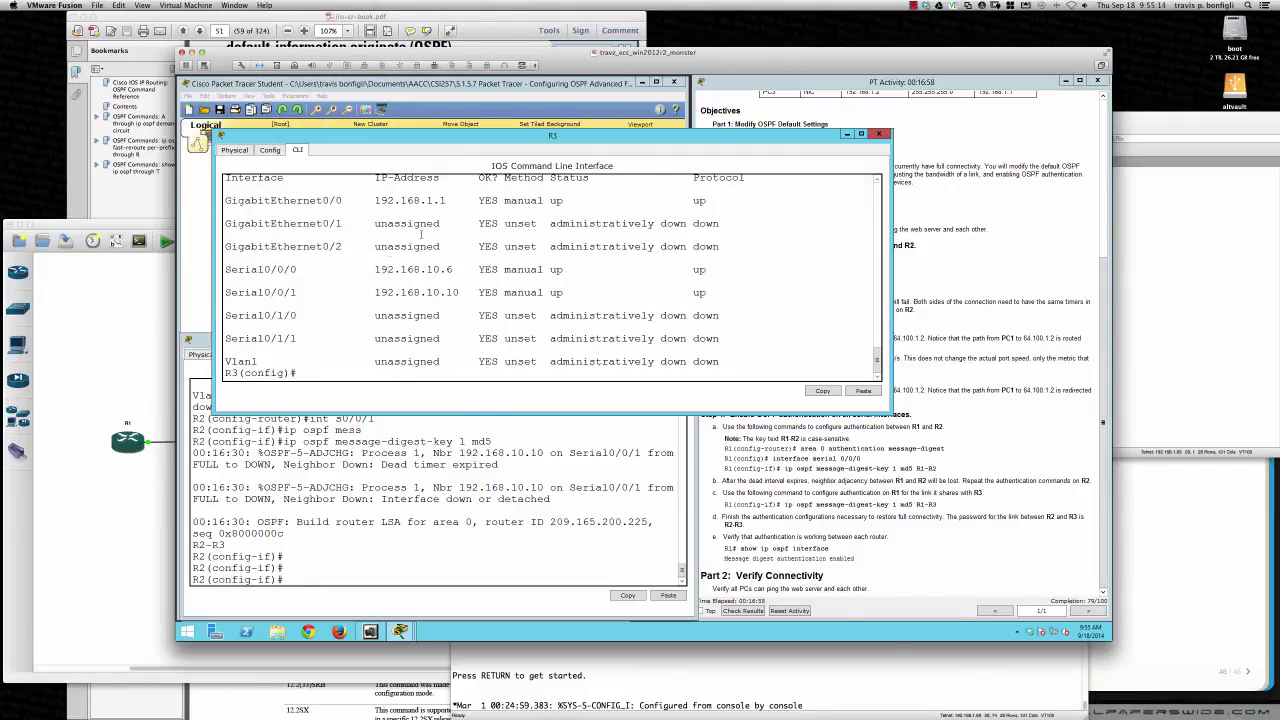
left_click_drag(476, 145, 465, 306)
left_click_drag(876, 413, 714, 415)
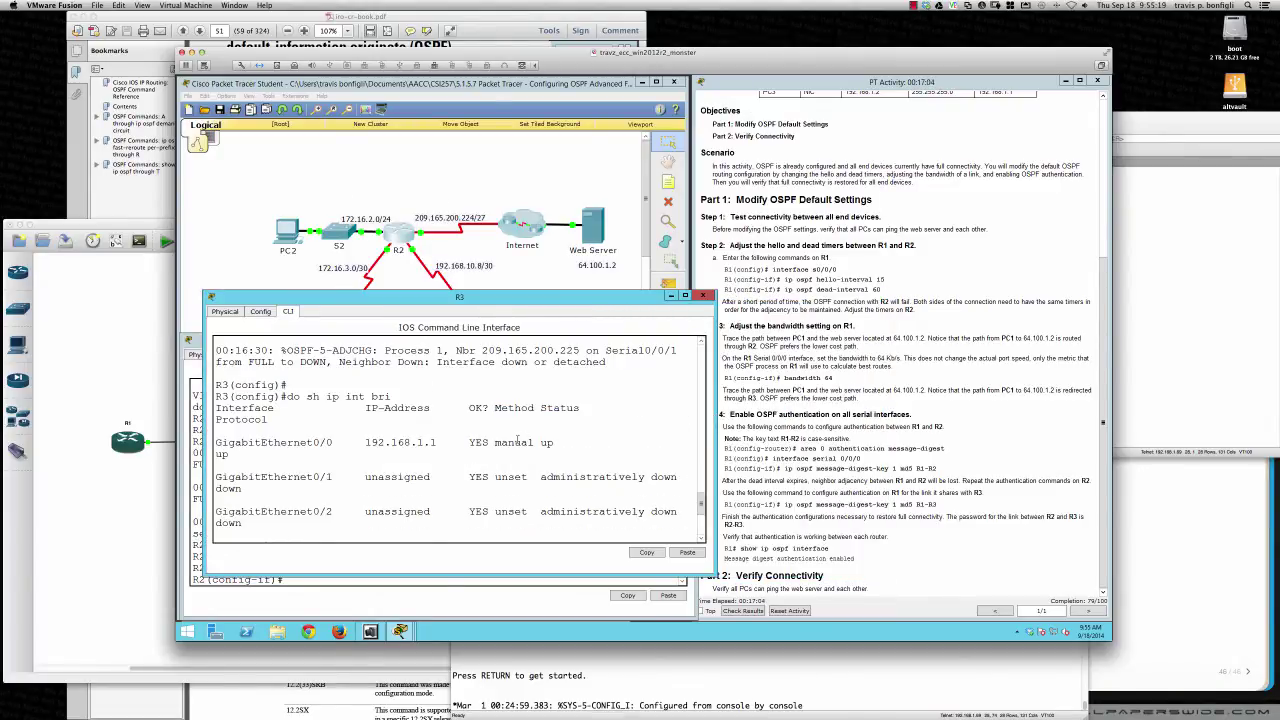
scroll(517, 440, "down", 5)
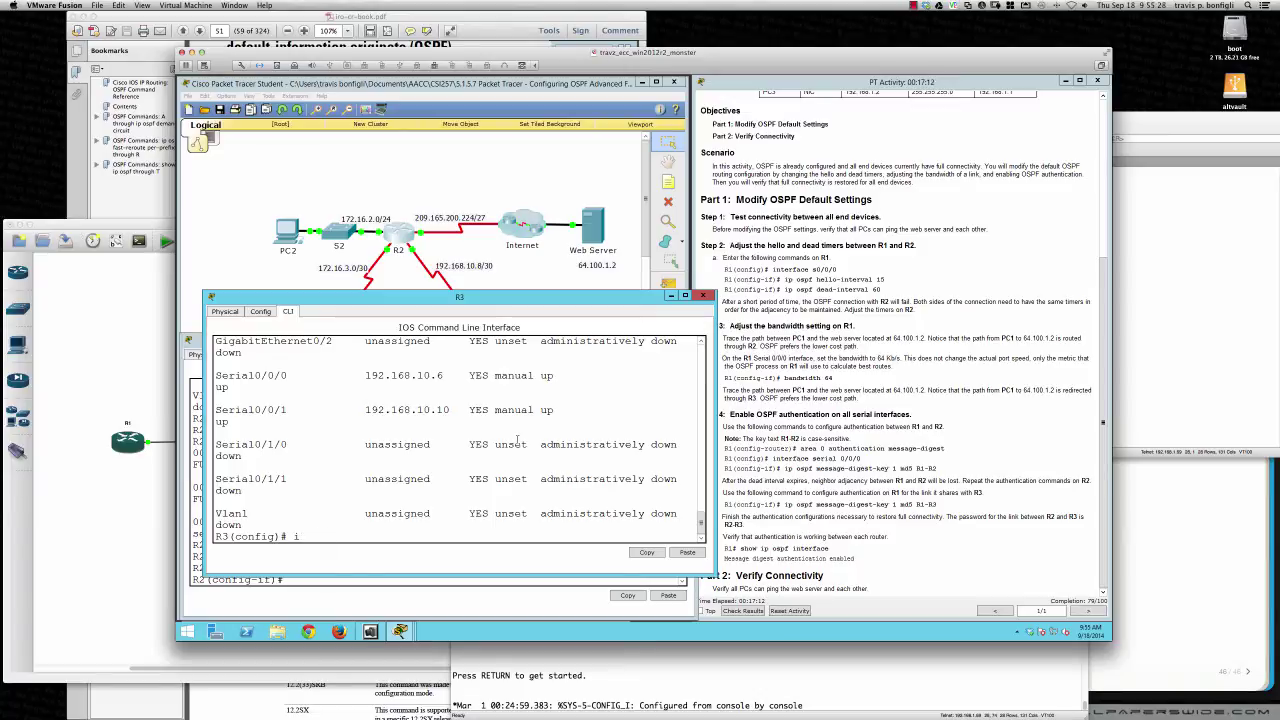
Enable 'area 0 authentication message-digest' under 'router ospf 1' on R3
type("router ospf 1")
key("Return")
type("area ")
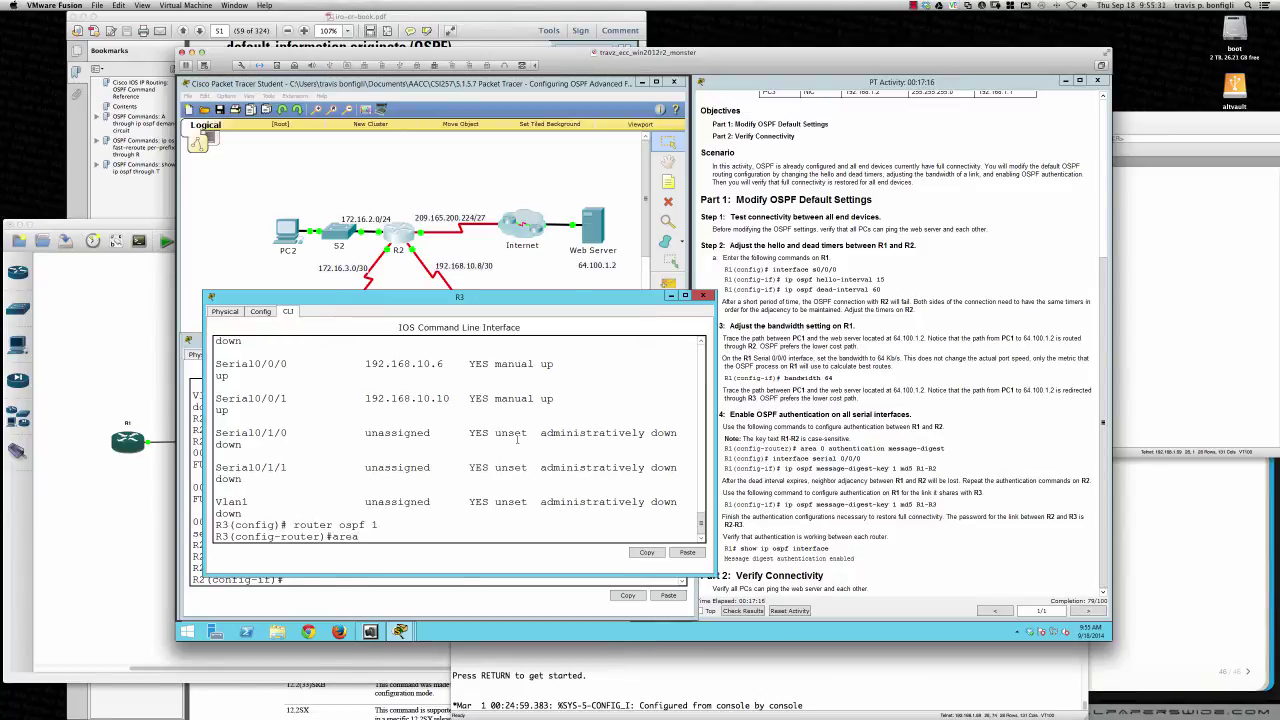
type("0 auth")
key("Tab")
type("mes")
key("Tab")
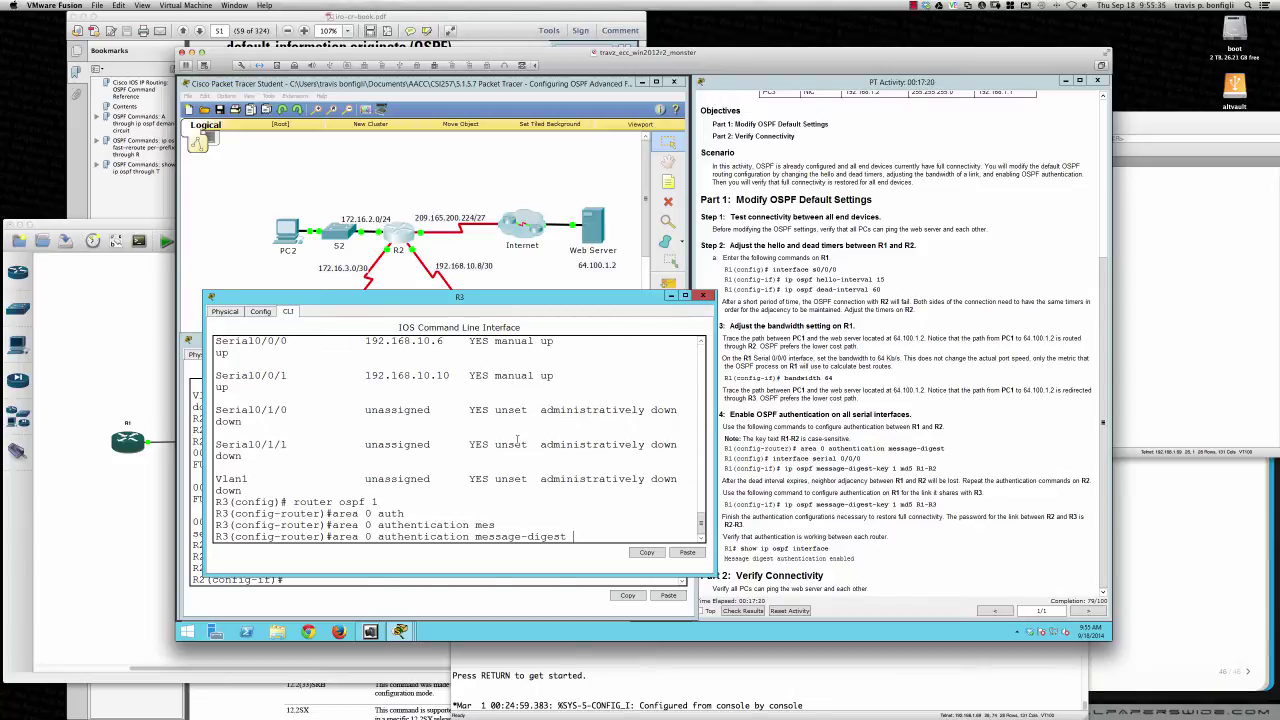
key("Return")
key("Return")
key("Return")
Set MD5 key 1 on R3's Serial0/0/0 with the R1–R3 link password
type("int ")
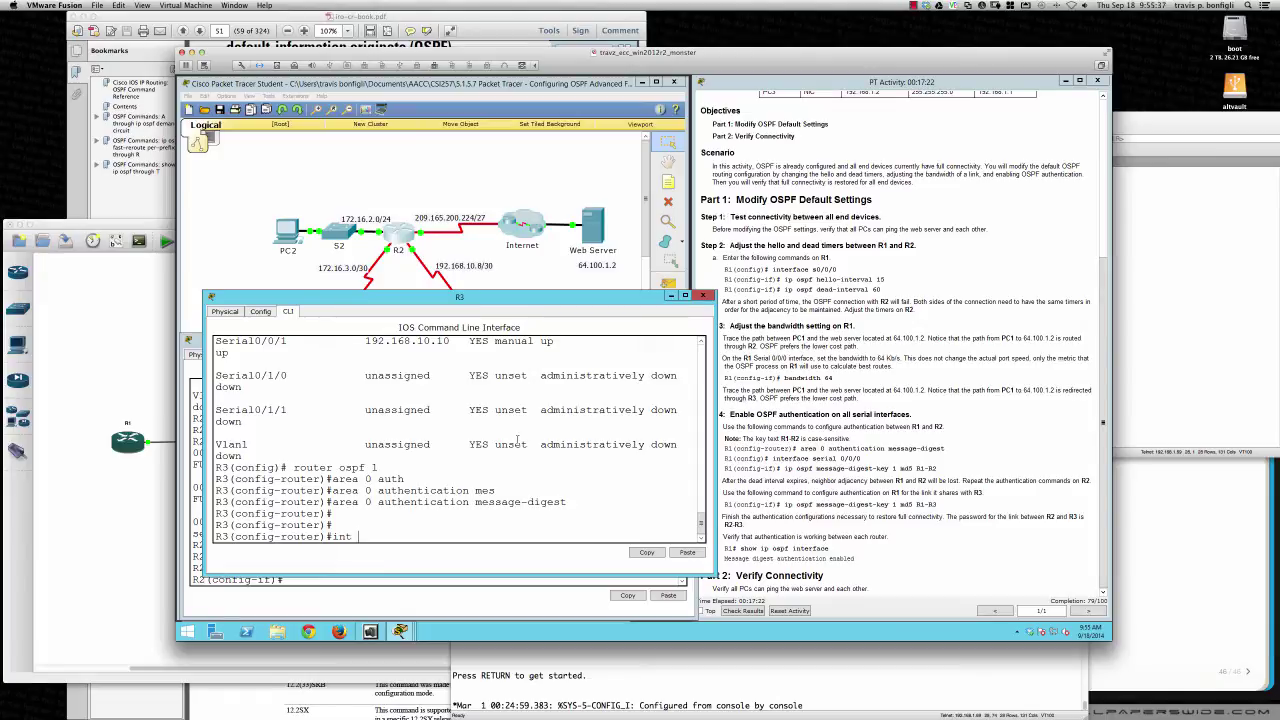
type("s0/0/0")
key("Return")
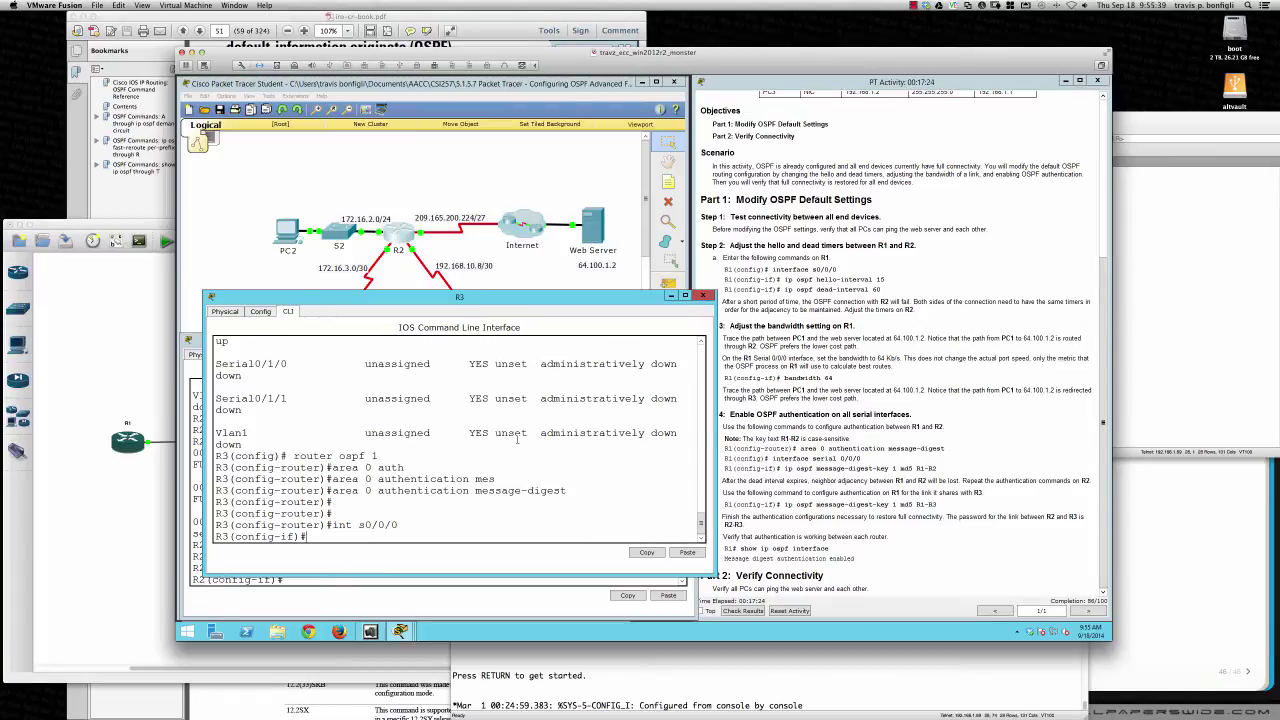
type("ip ospf mess")
key("Tab")
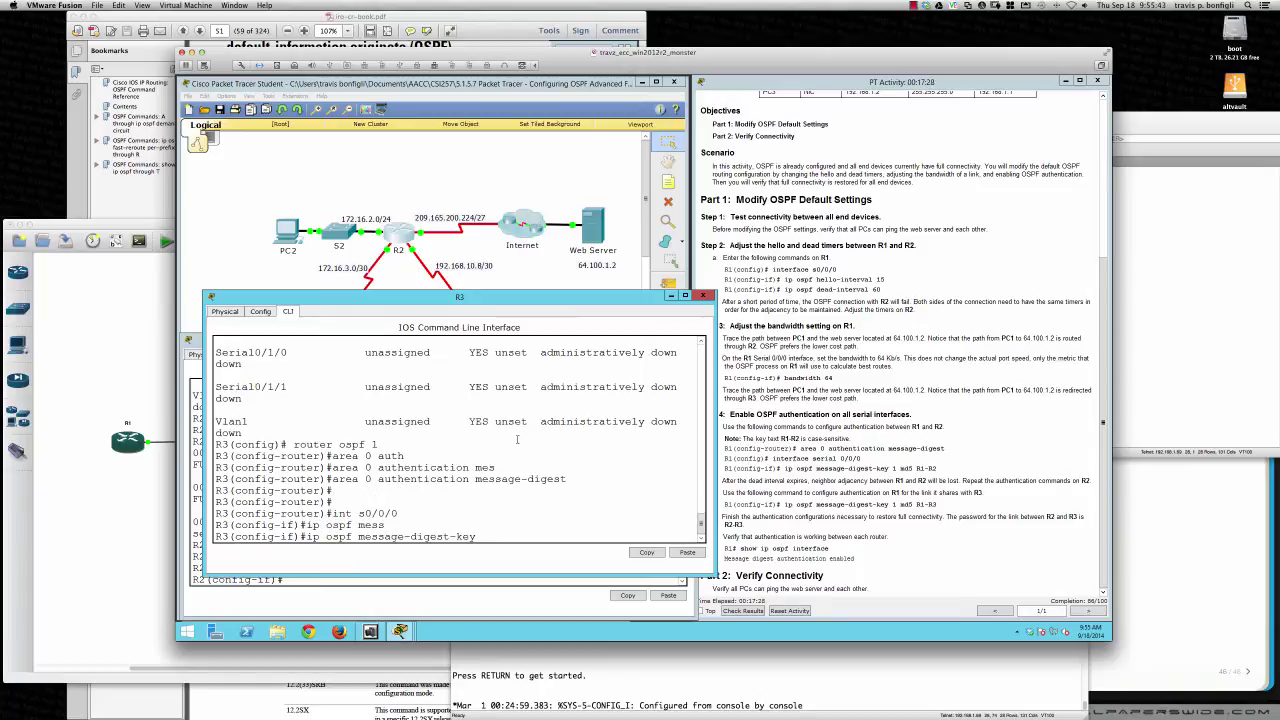
type("1 md5")
scroll(517, 440, "up", 3)
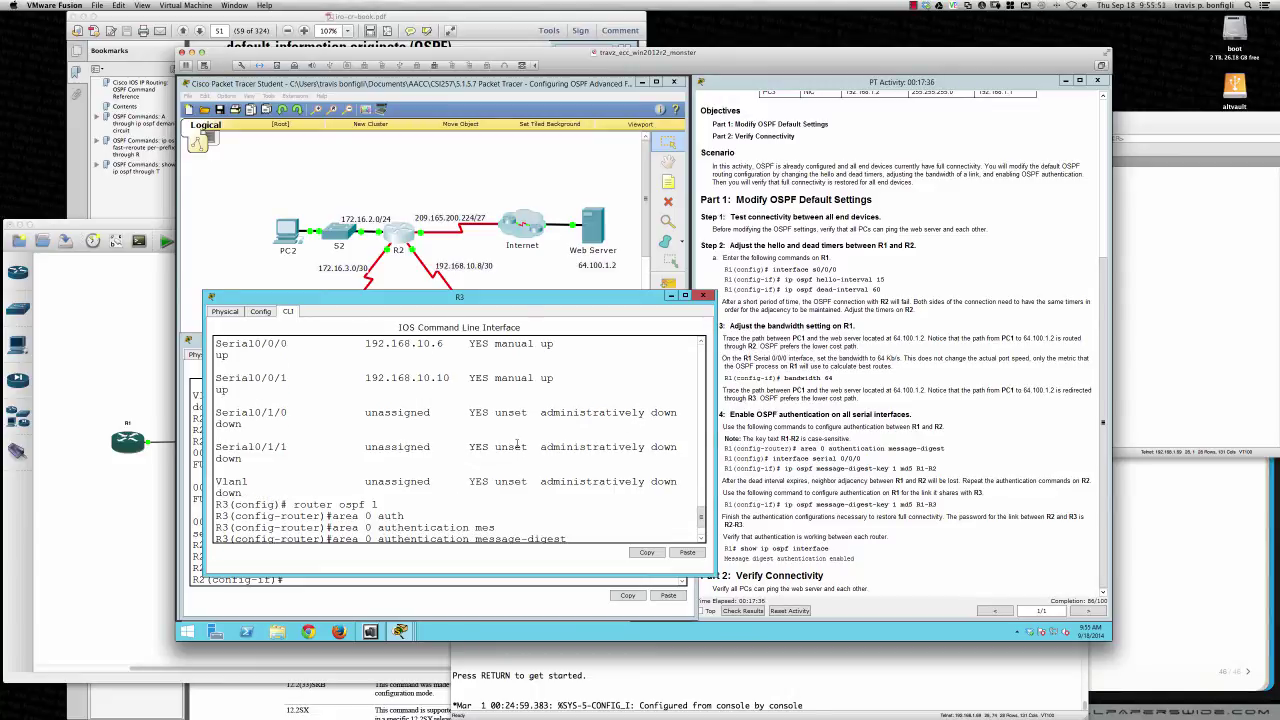
scroll(517, 443, "down", 3)
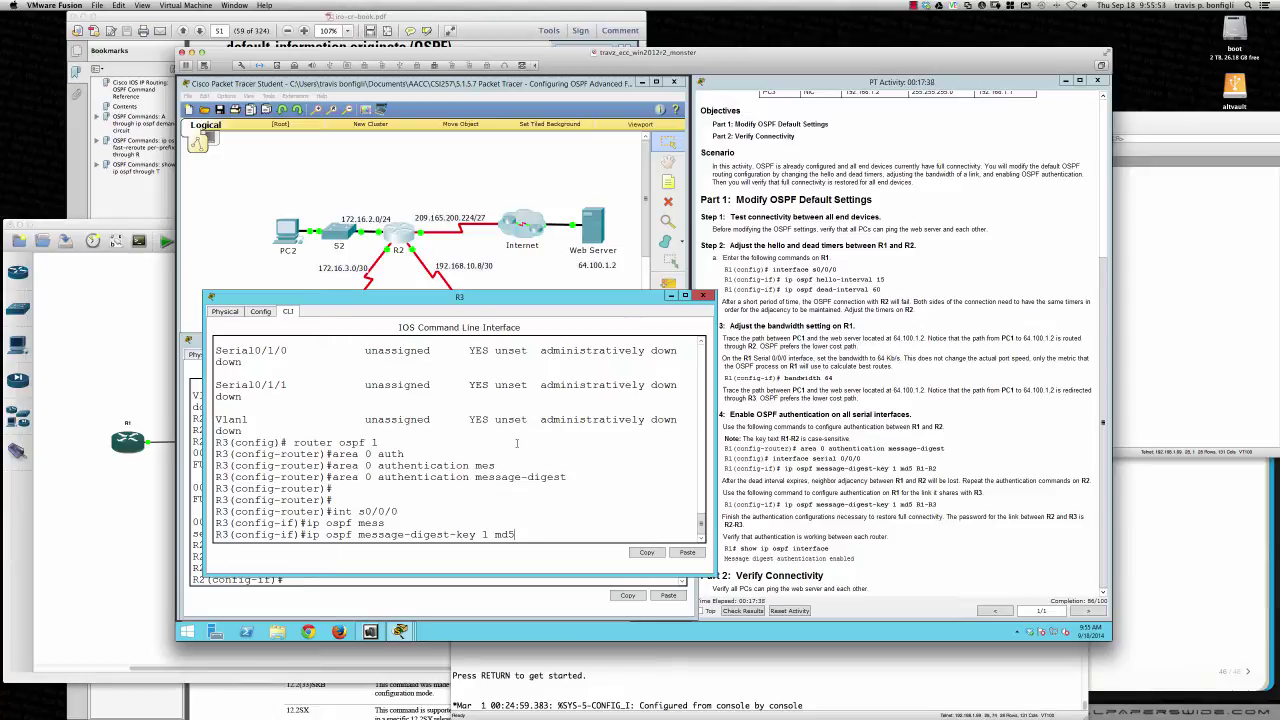
type("R1-R3")
key("Return")
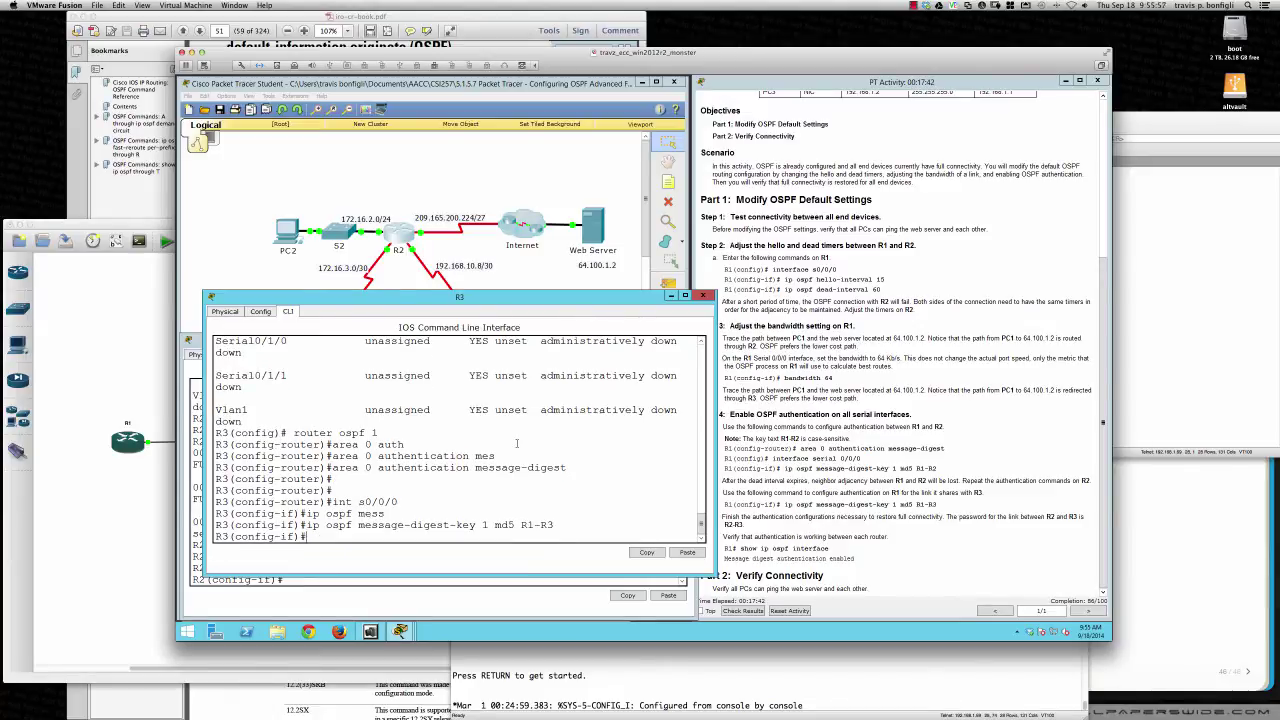
Set MD5 key 1 on R3's Serial0/0/1 with the R2–R3 password and highlight the FULL adjacency logs
type("int s0/0/1")
key("Return")
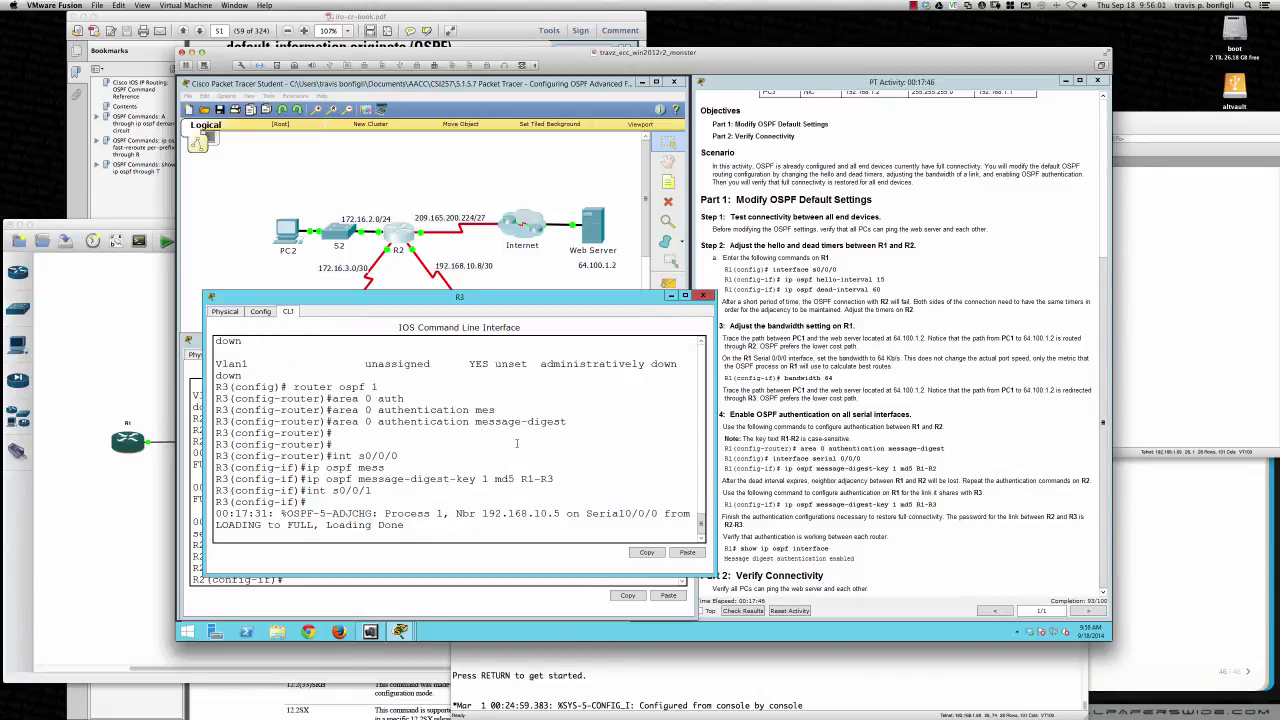
key("Return")
key("Return")
type("ip ospf mes")
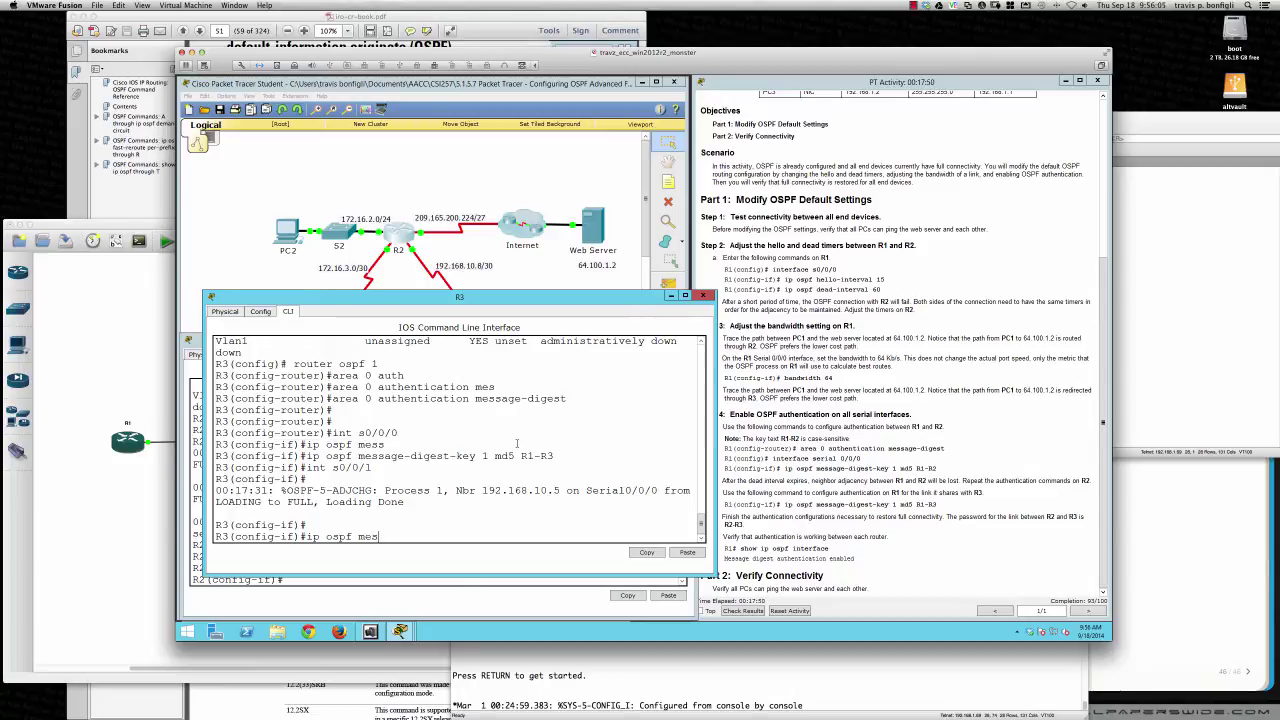
key("Tab")
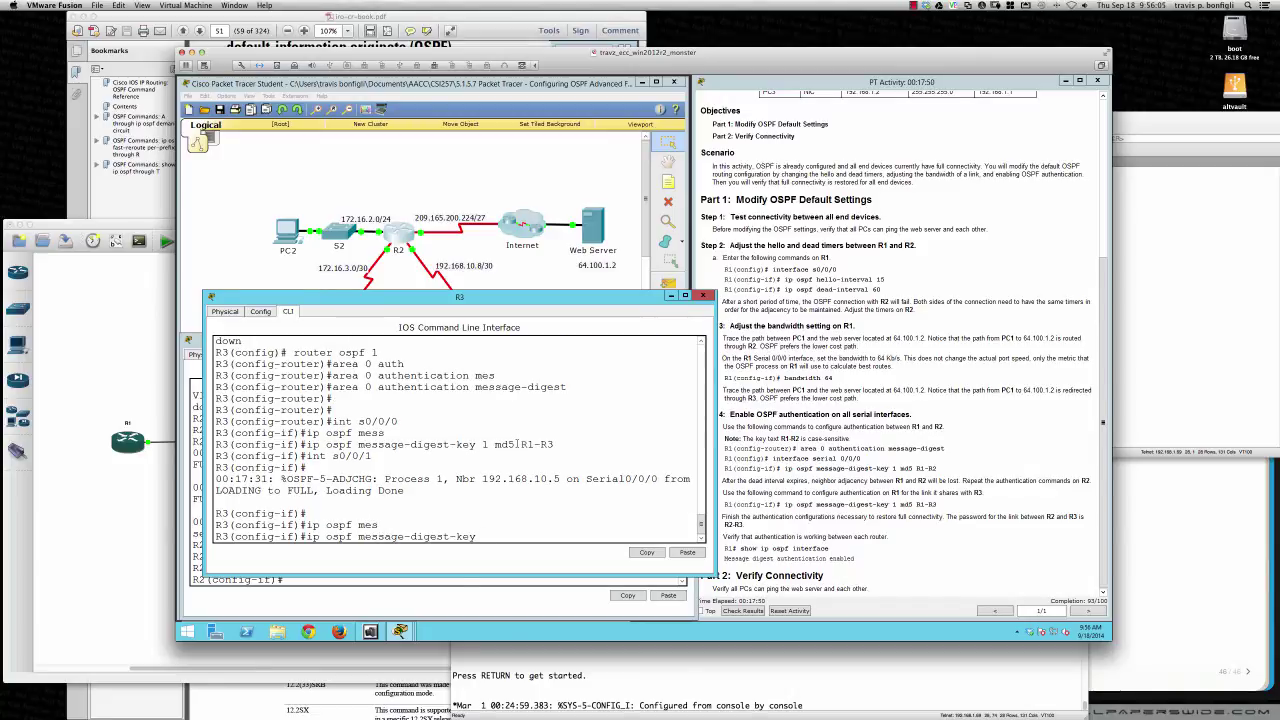
type("1 md5 R2-R3")
key("Return")
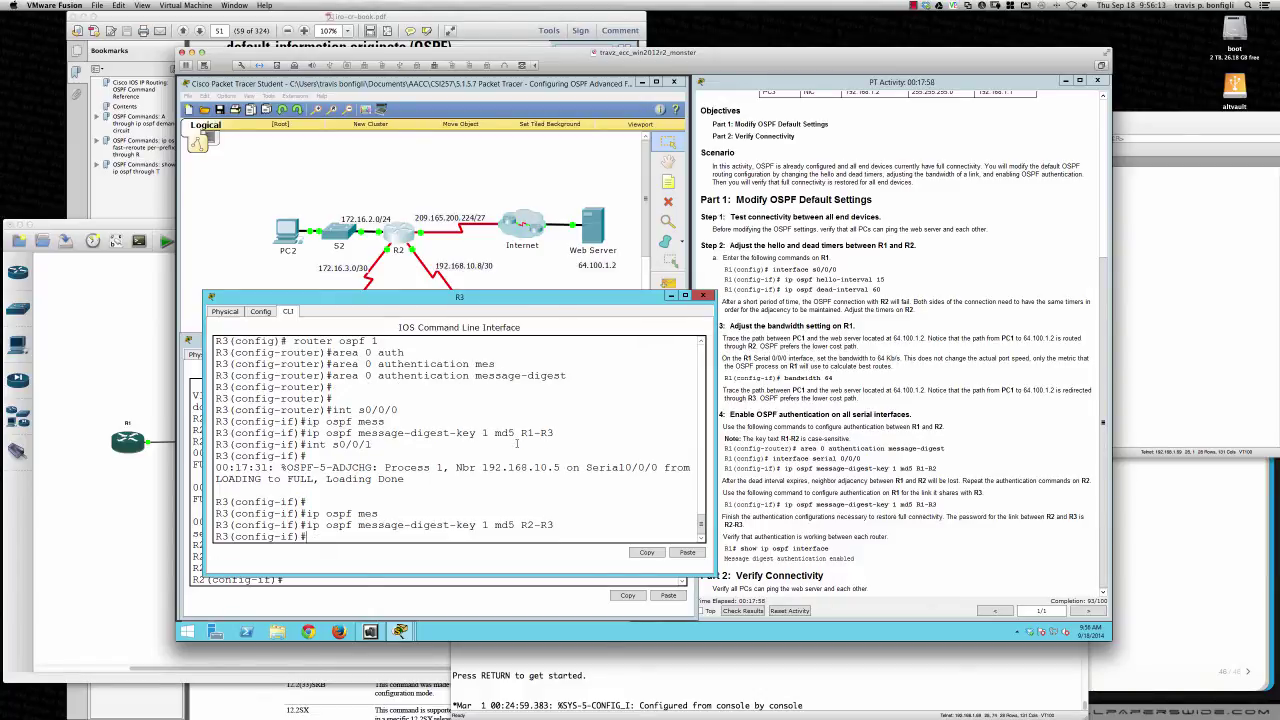
left_click_drag(310, 467, 448, 490)
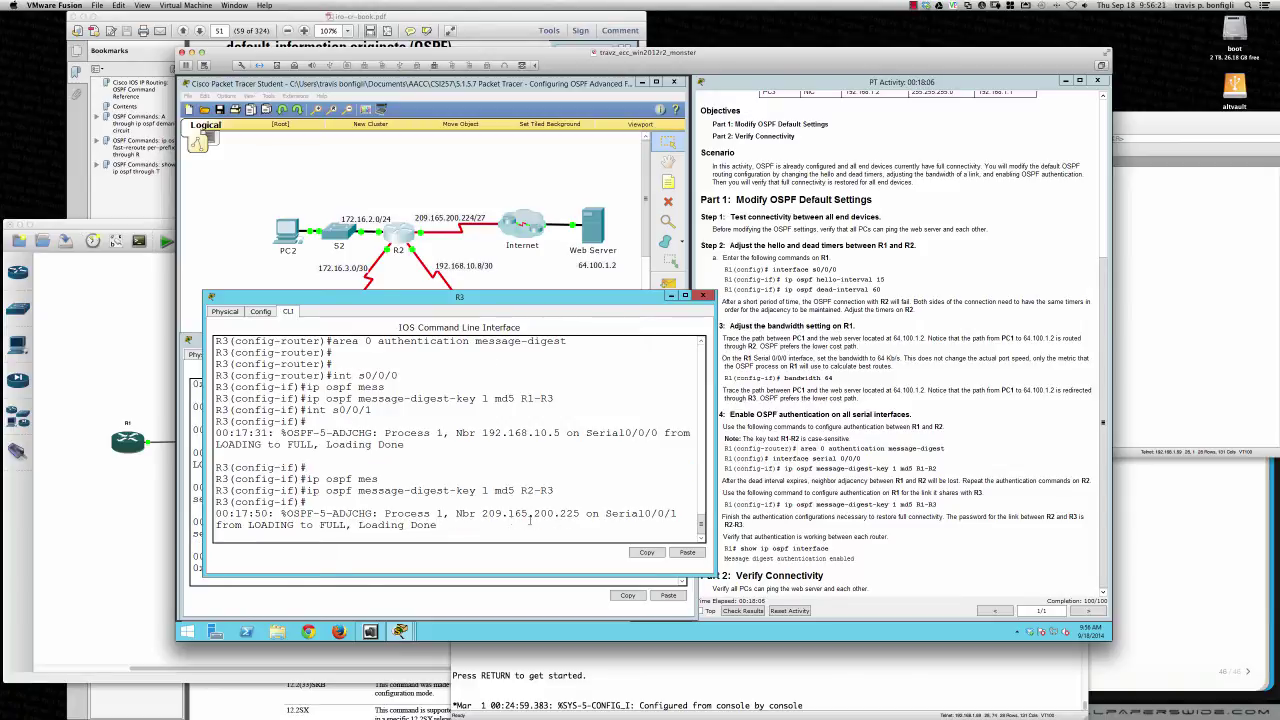
left_click_drag(438, 525, 253, 514)
Leave configuration mode on R3 and run 'show ip ospf interface'
left_click(575, 496)
type("sh ip ospf int")
key("Return")
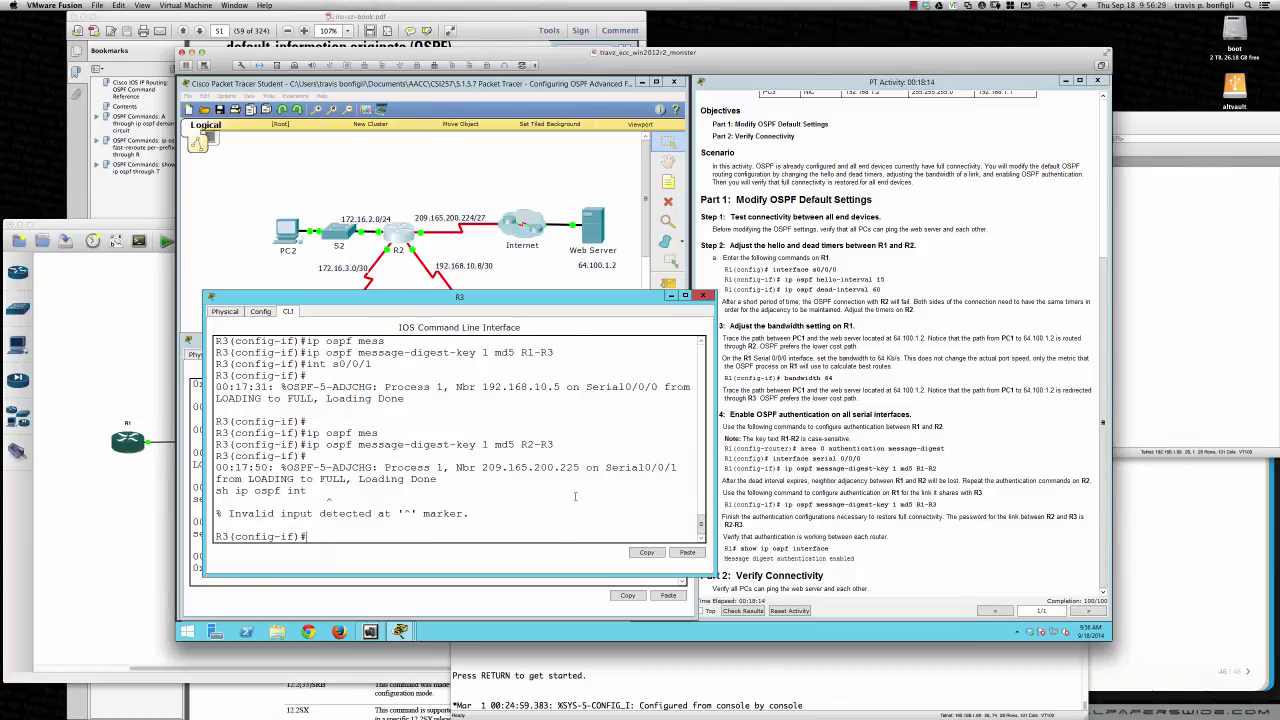
type("end")
key("Return")
key("Return")
type("sh ip")
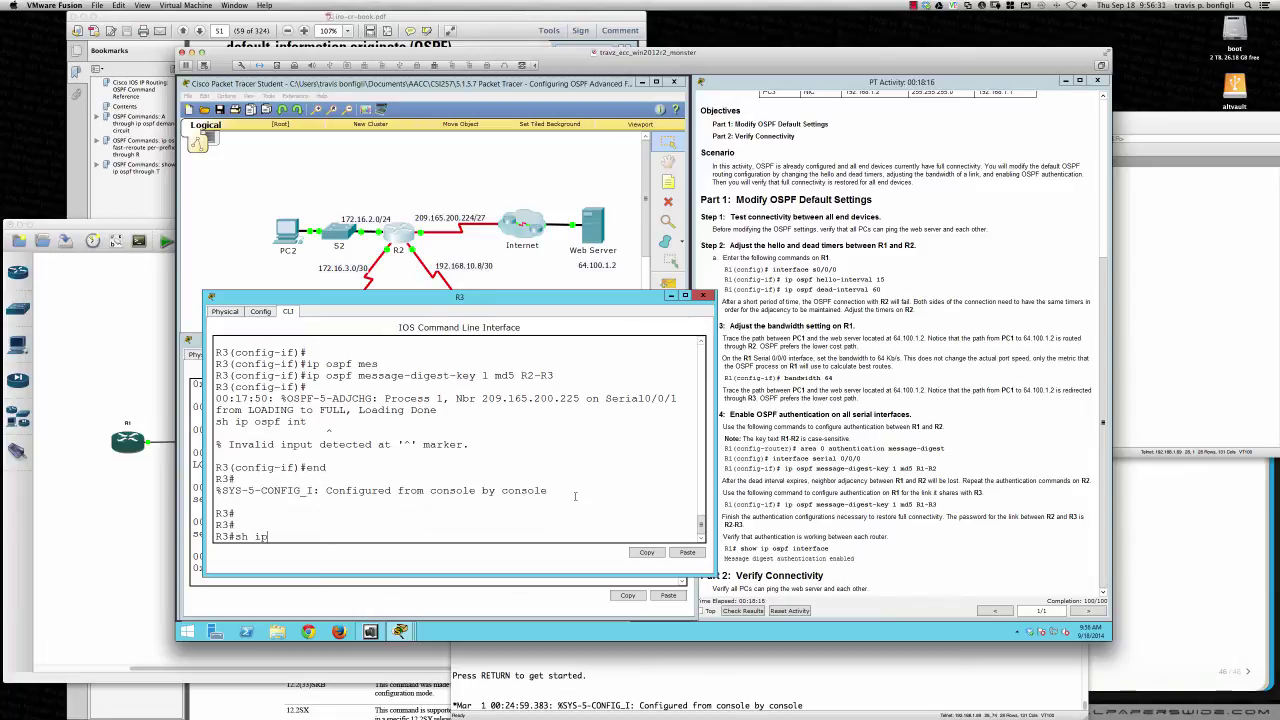
type("osppf")
key("BackSpace")
key("BackSpace")
key("BackSpace")
type("ospf int")
key("Return")
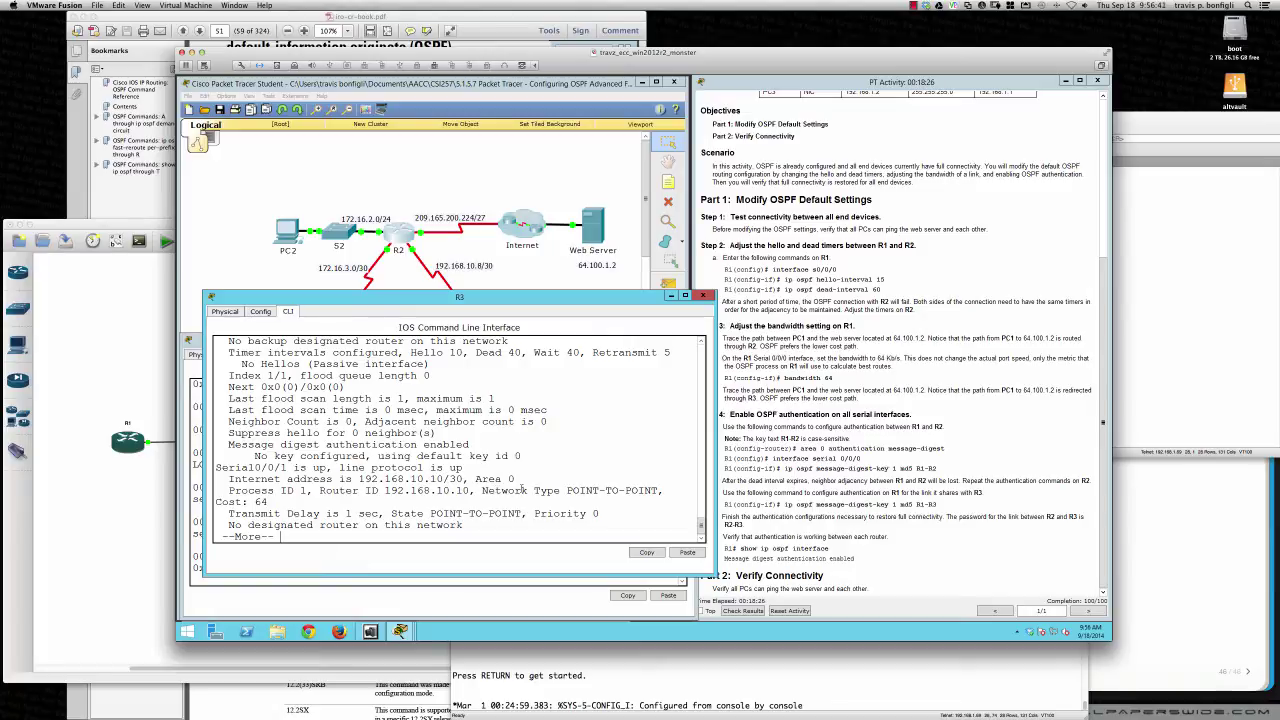
Highlight the interface cost of 64 and the POINT-TO-POINT network type in the output
left_click_drag(248, 502, 274, 502)
left_click_drag(557, 490, 665, 490)
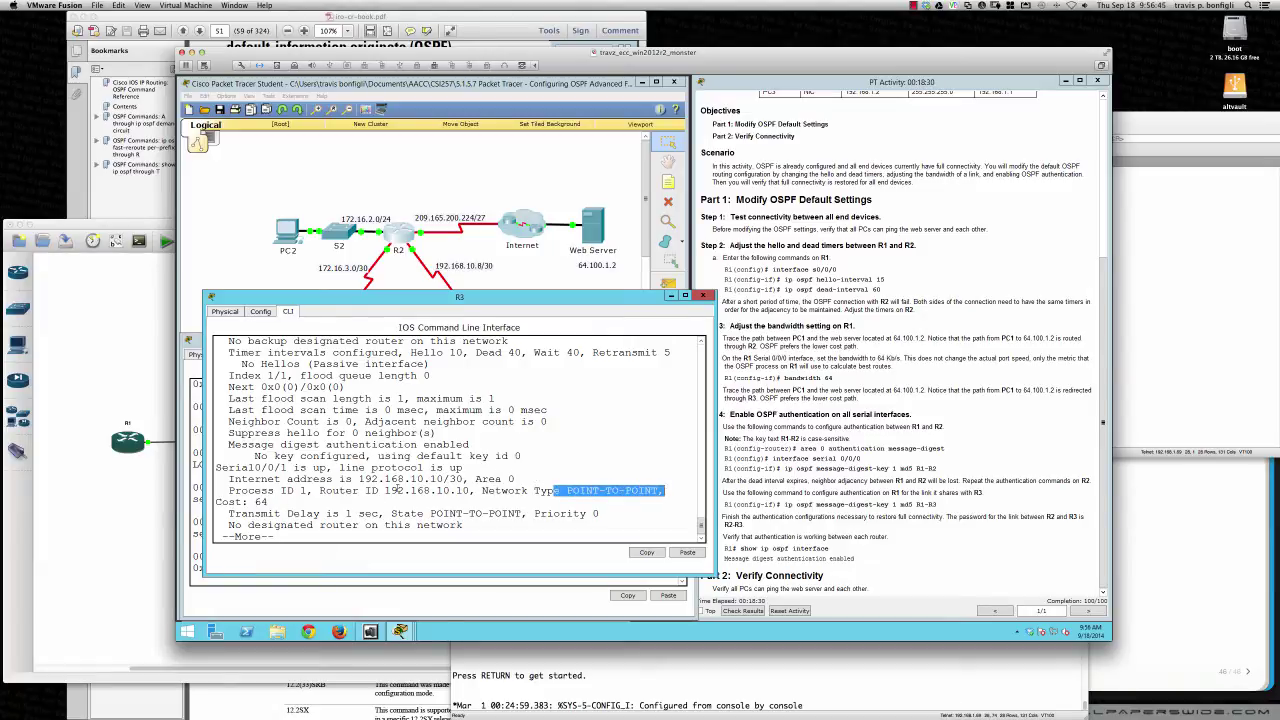
scroll(396, 488, "up", 2)
scroll(395, 486, "down", 1)
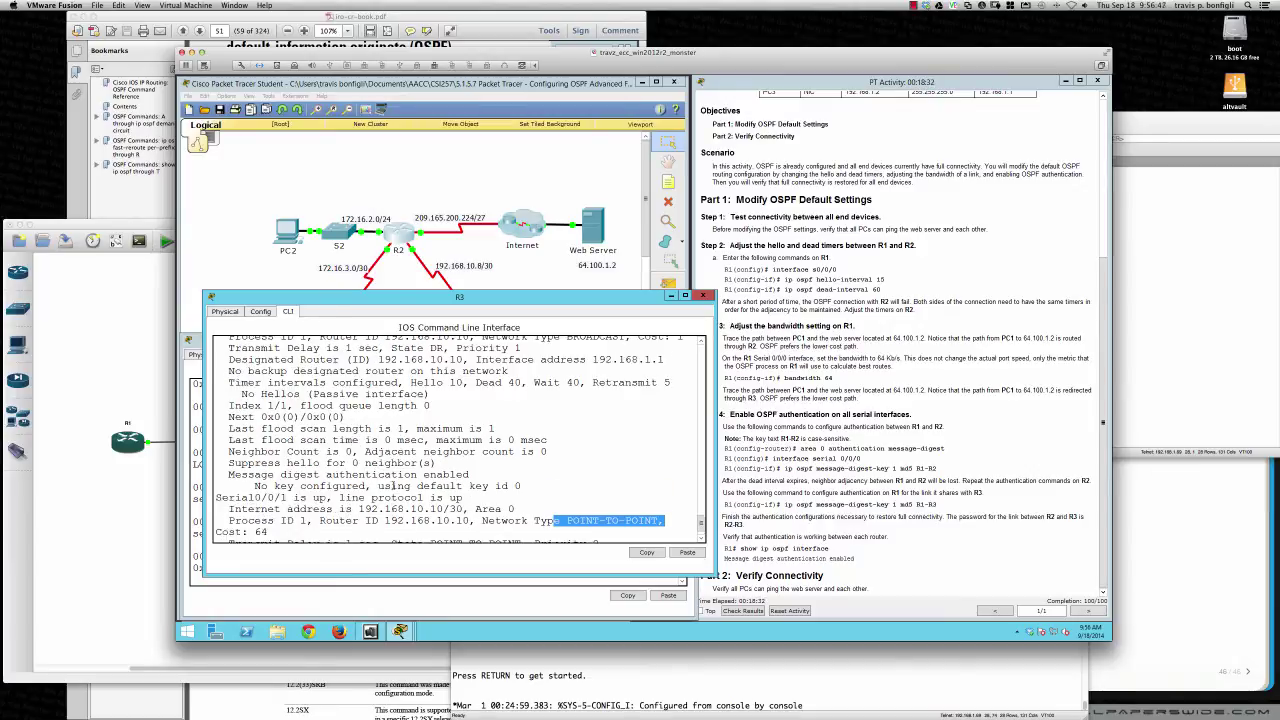
scroll(395, 486, "up", 2)
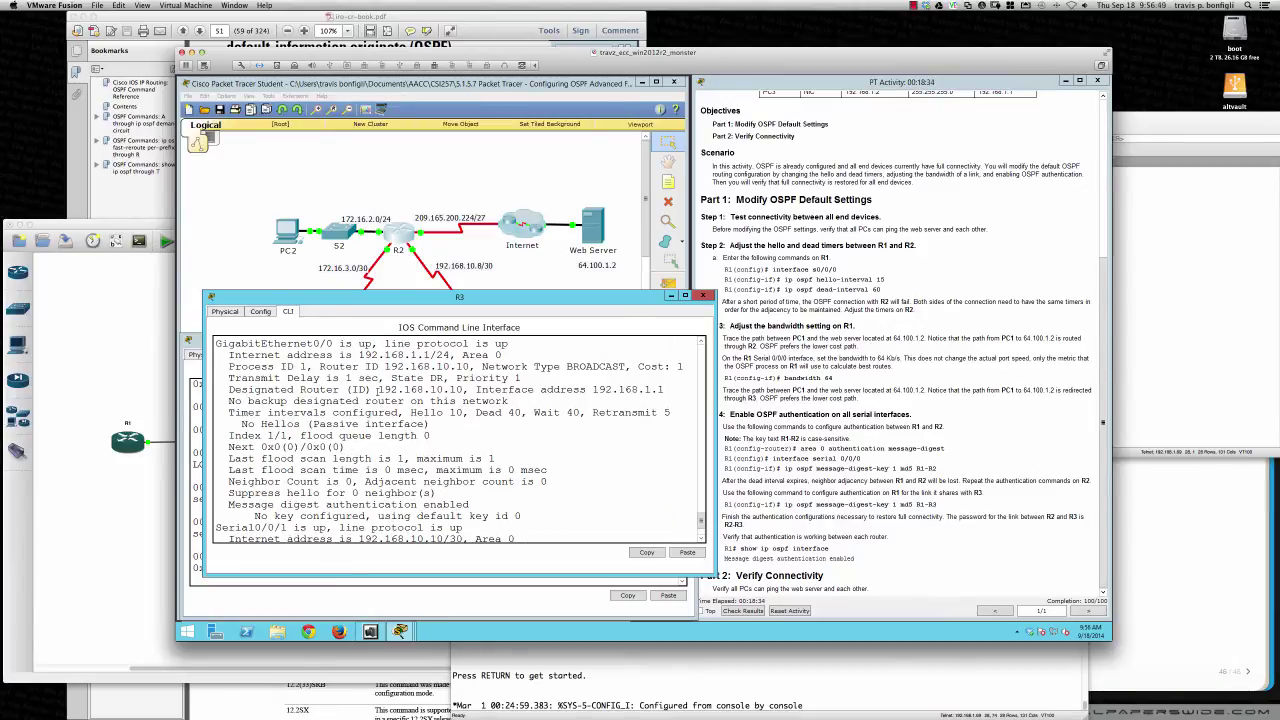
scroll(363, 380, "down", 2)
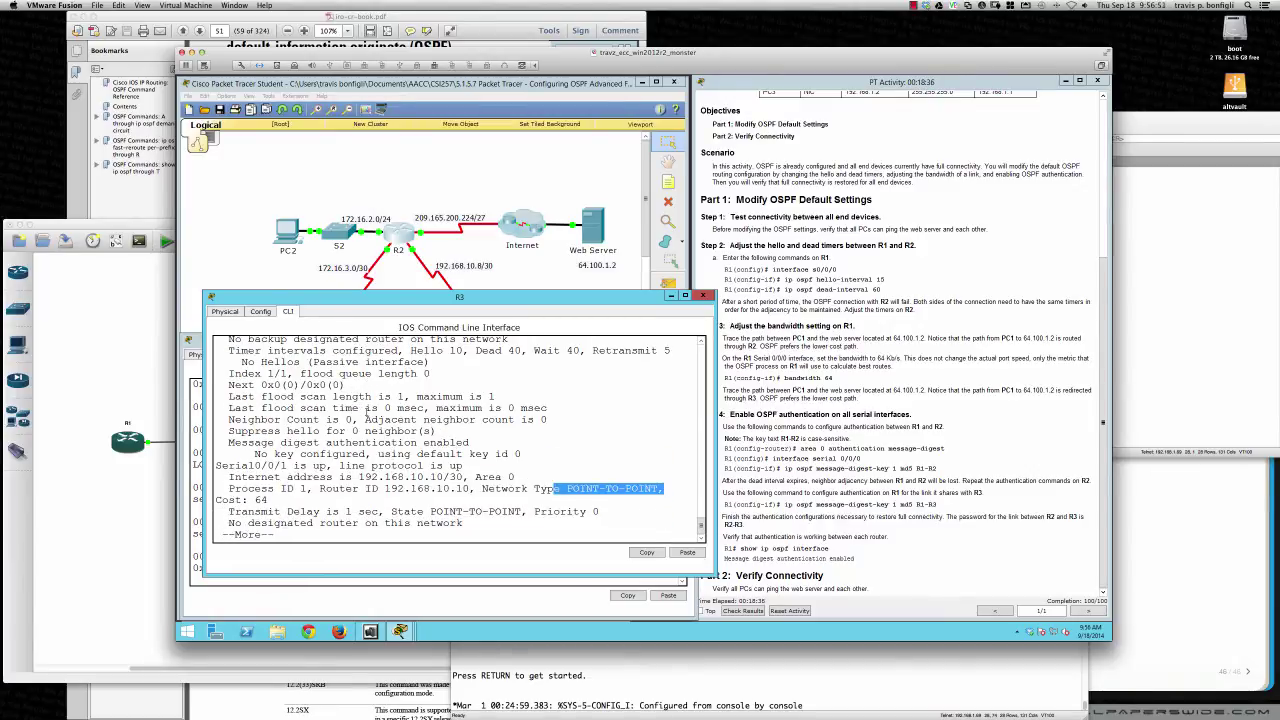
scroll(367, 415, "down", 5)
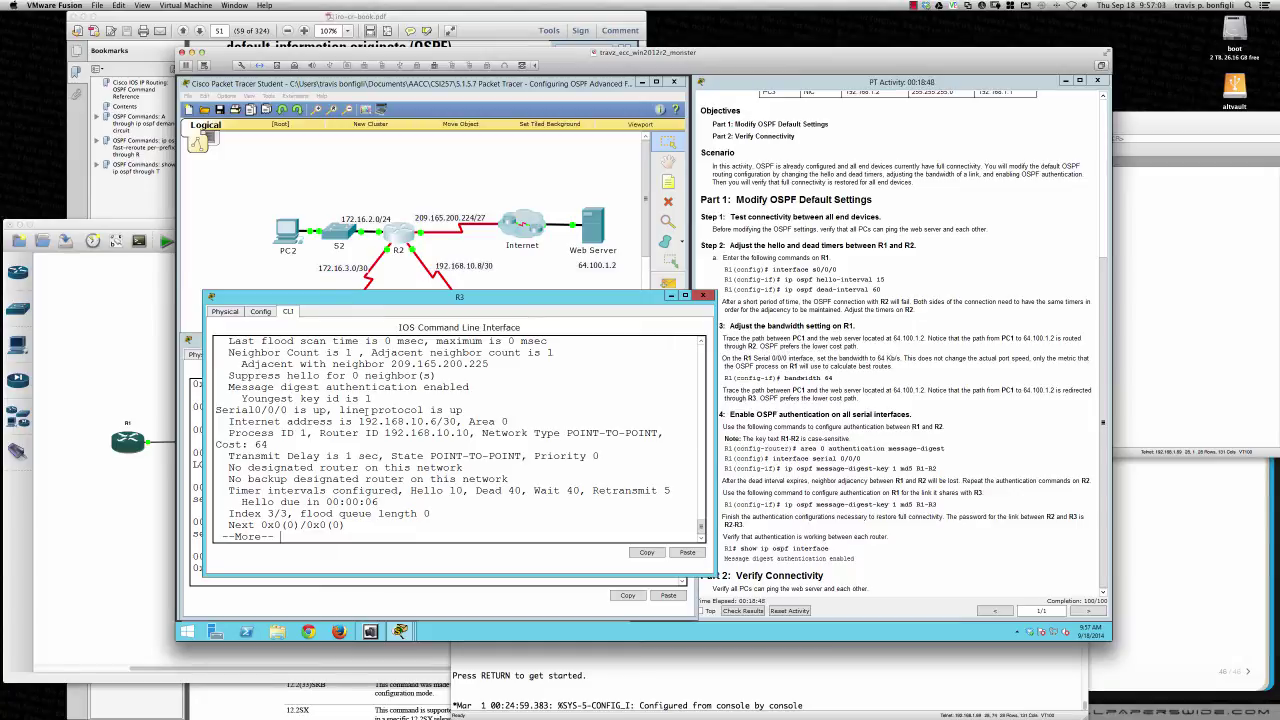
Page past --More-- and highlight the DR state, priority and designated router 192.168.10.10
key("space")
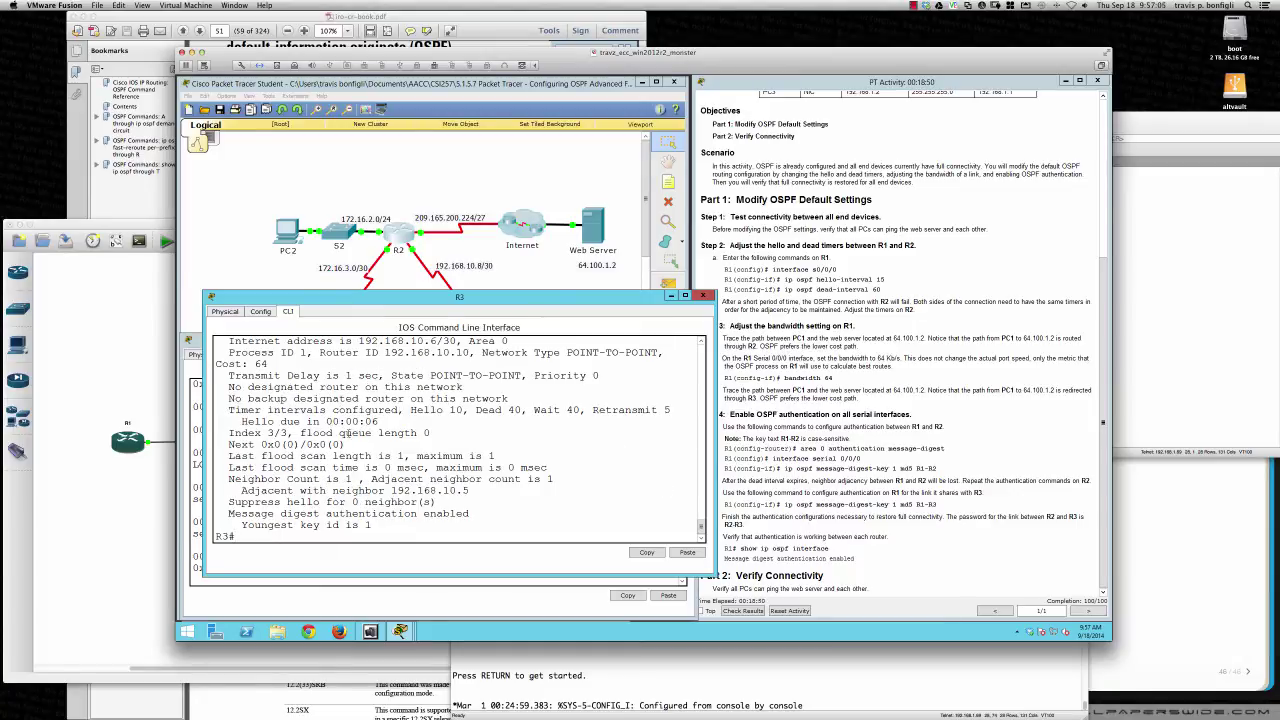
scroll(367, 433, "up", 5)
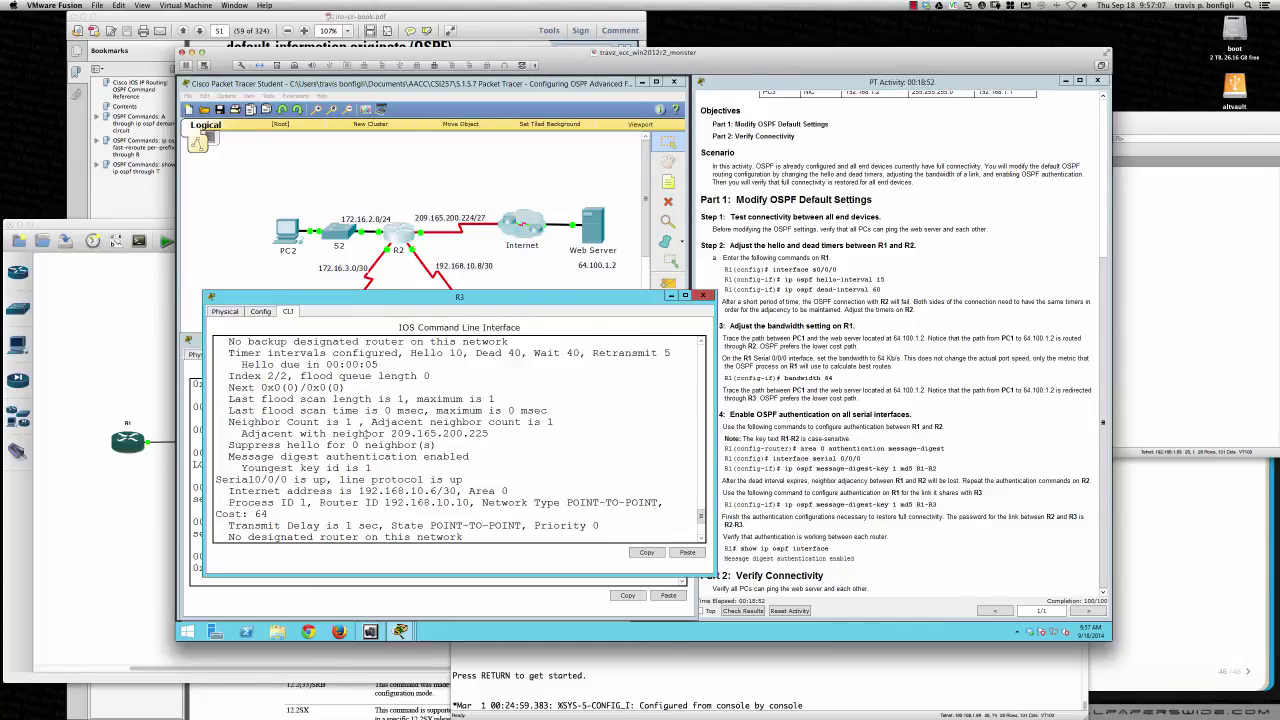
scroll(367, 433, "up", 10)
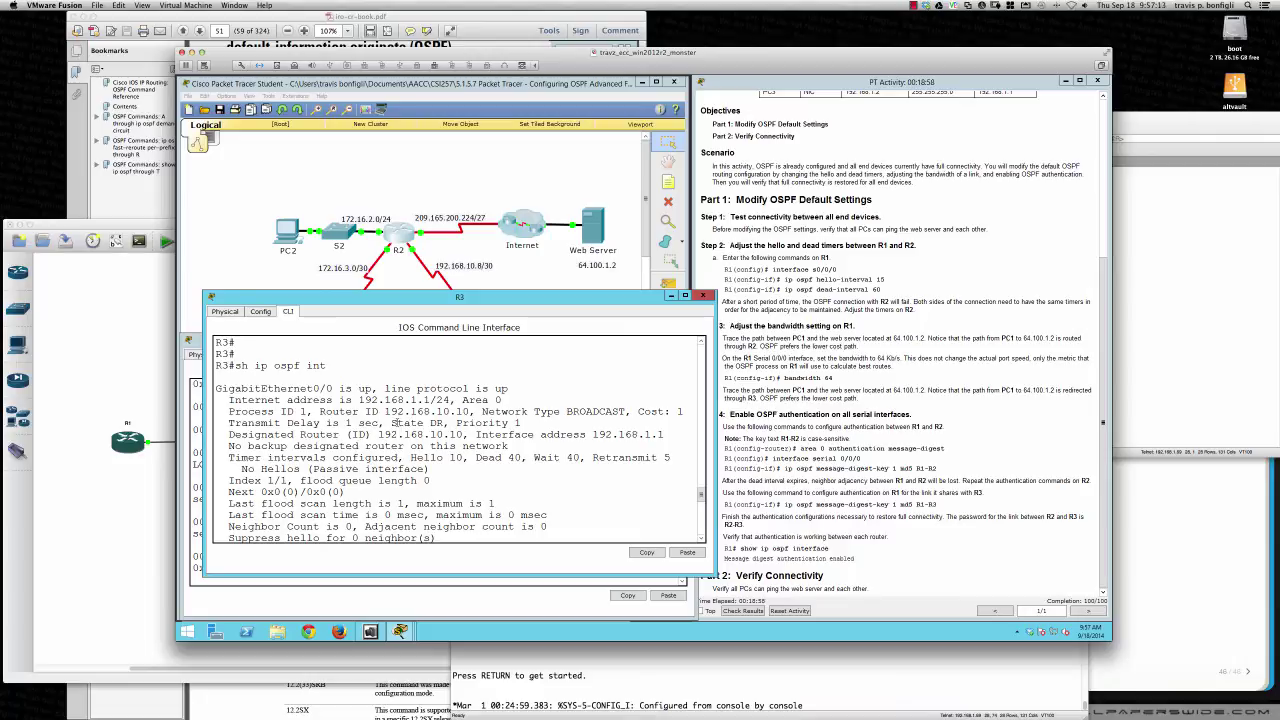
left_click_drag(391, 423, 521, 423)
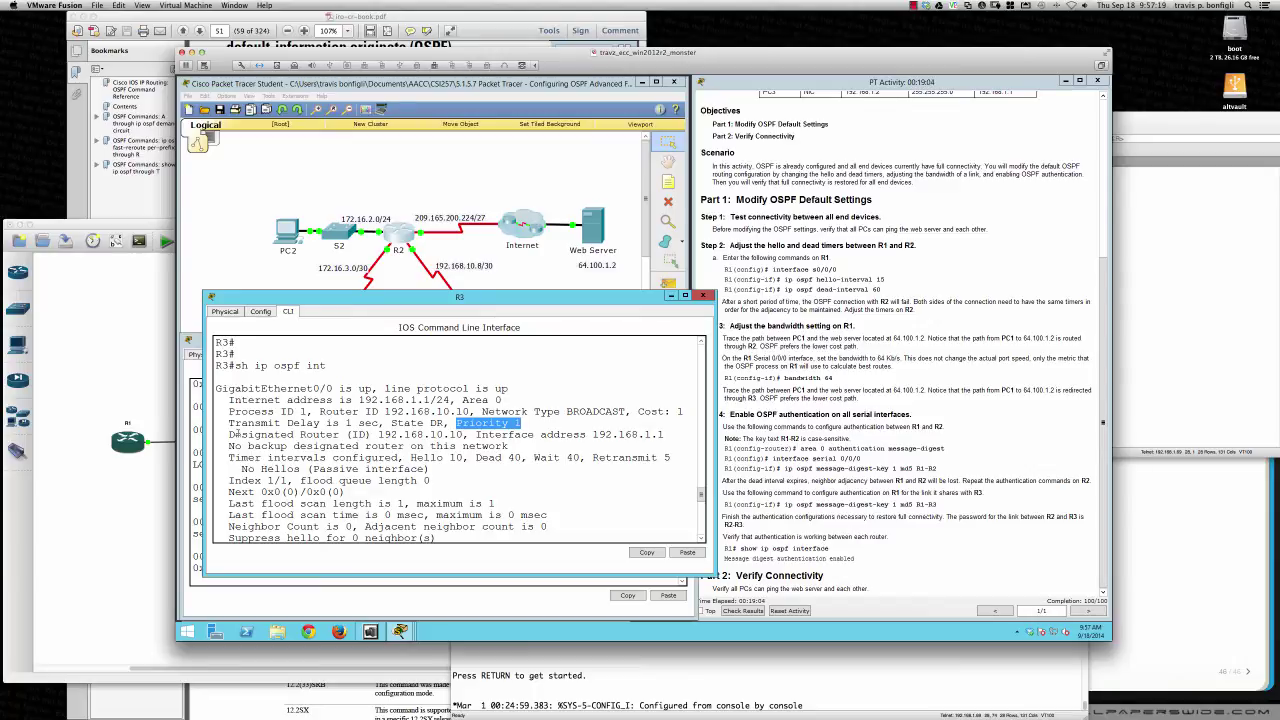
left_click_drag(234, 435, 466, 435)
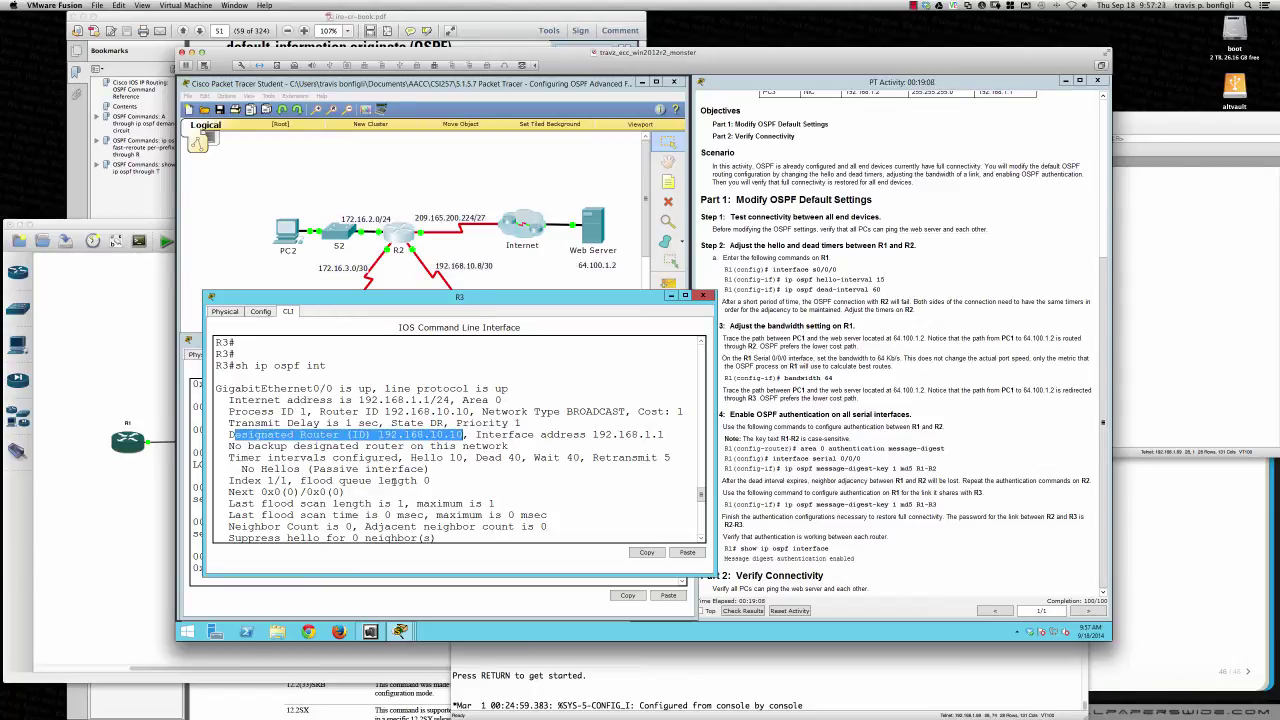
scroll(395, 481, "down", 12)
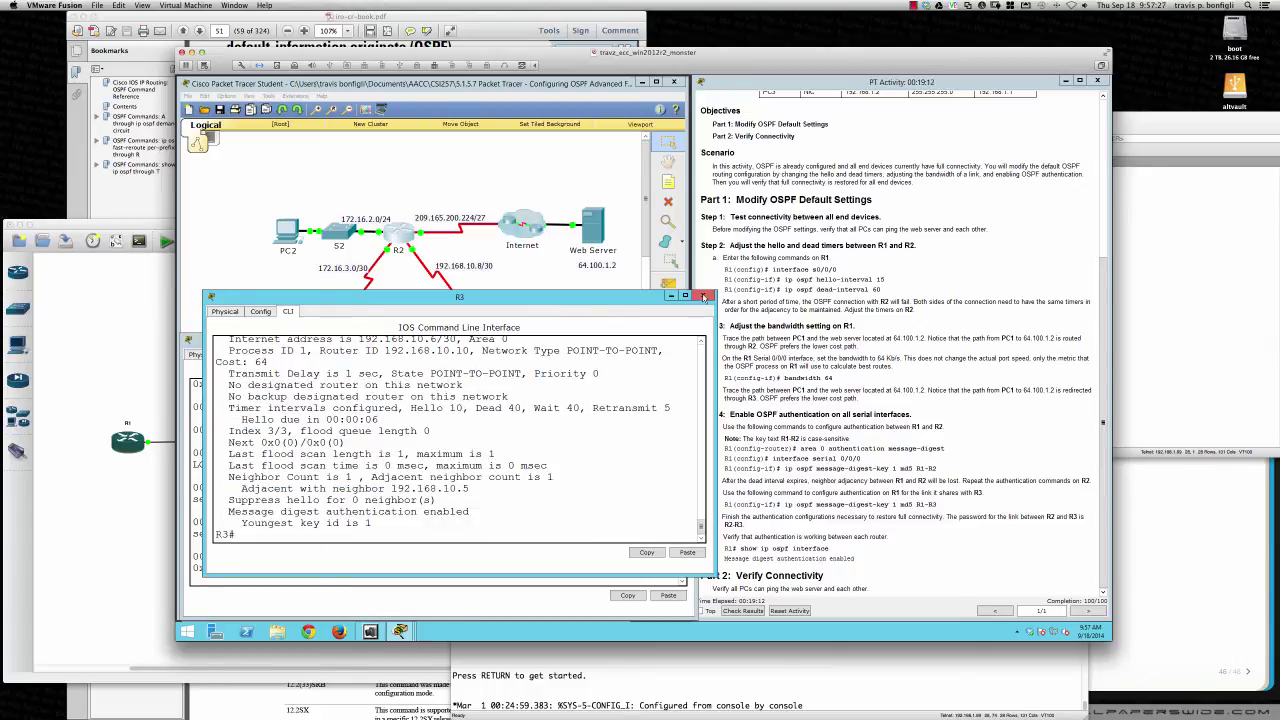
Close the R3 and R2 console windows to reveal the full topology
left_click(703, 297)
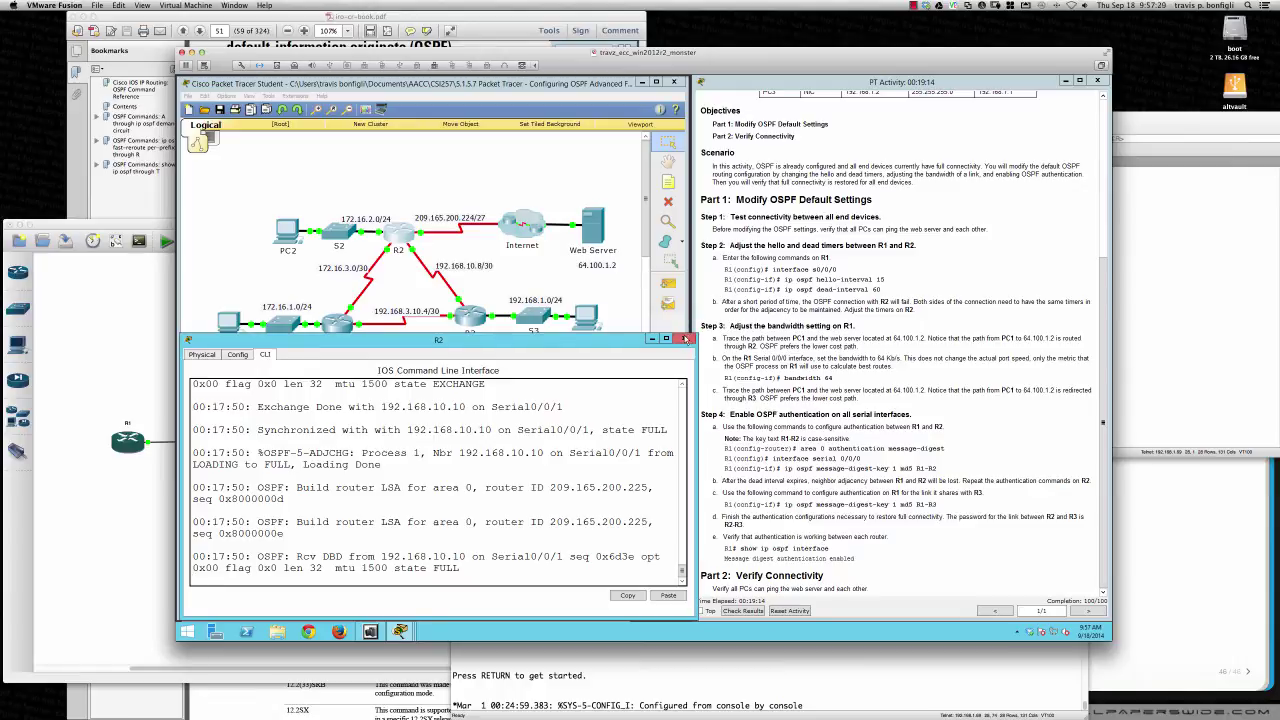
left_click(686, 338)
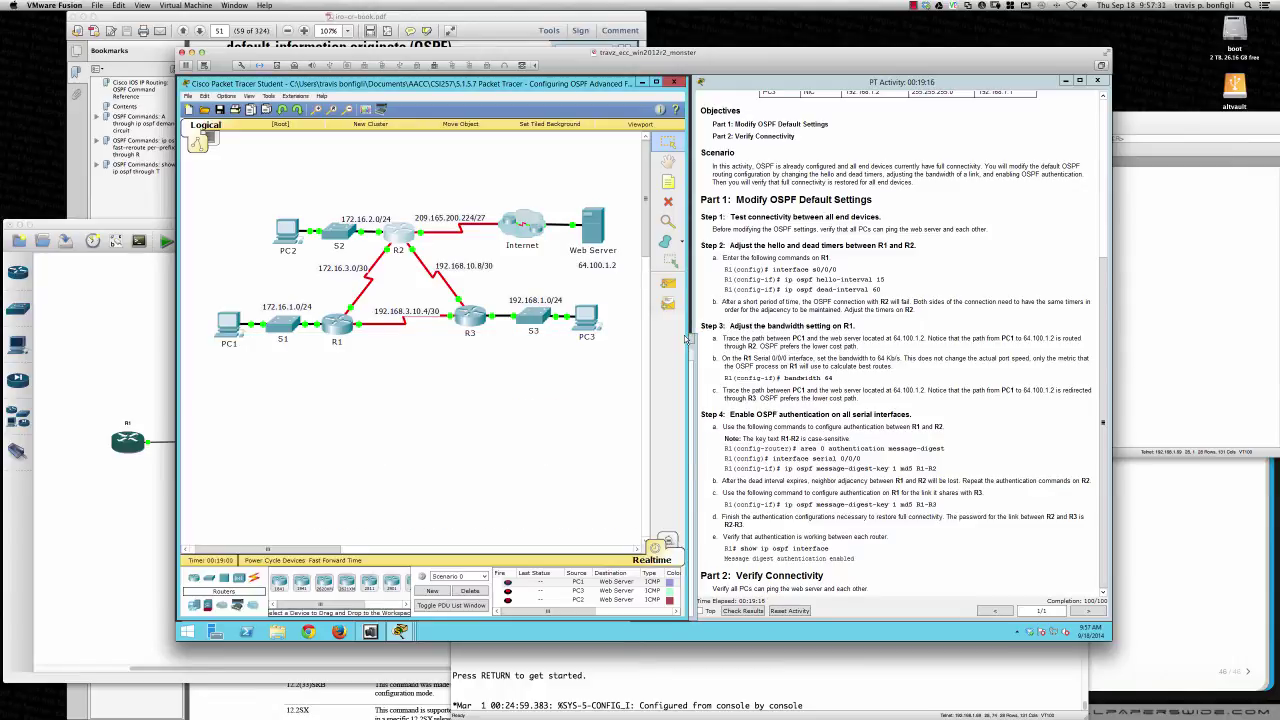